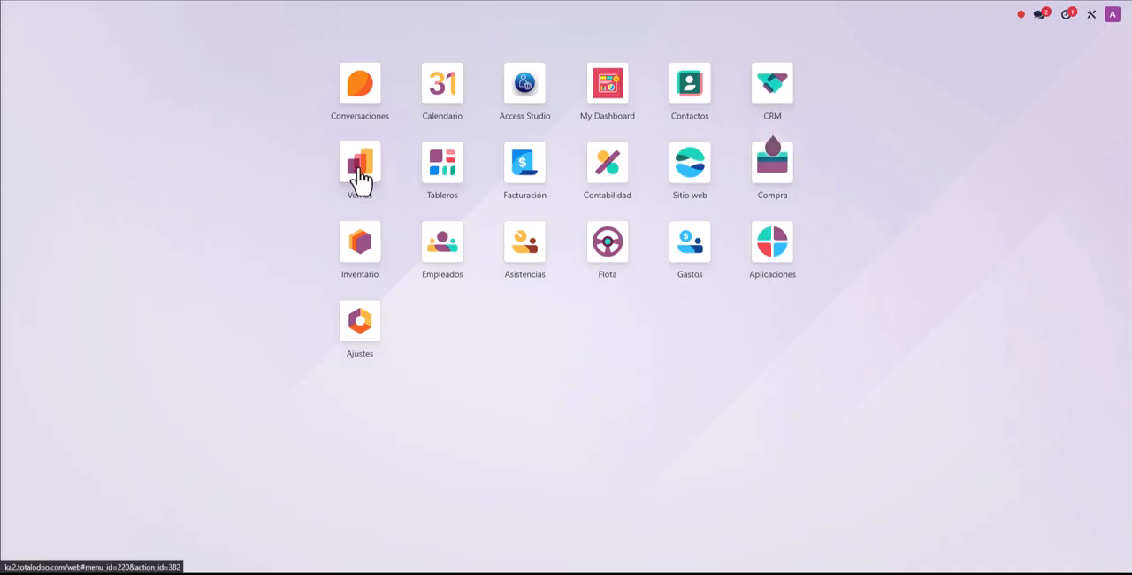
# Step: Show all opportunities in the CRM pipeline and review the DISEÑO DE MAQUINARIA DE TRANSFORMACION opportunity and its linked quotations
pyautogui.click(781, 92)
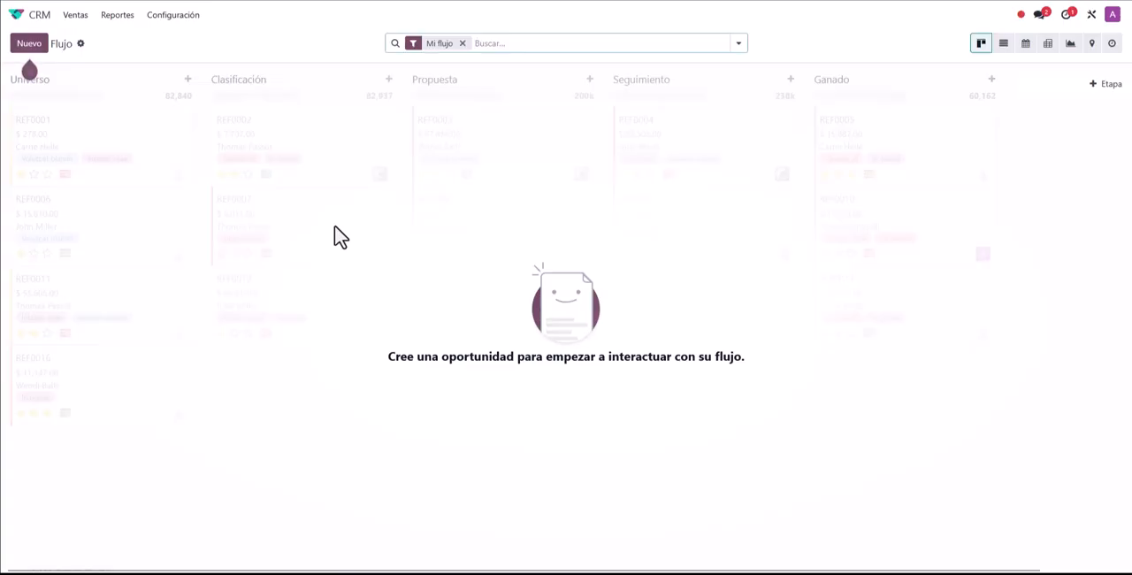
pyautogui.click(462, 44)
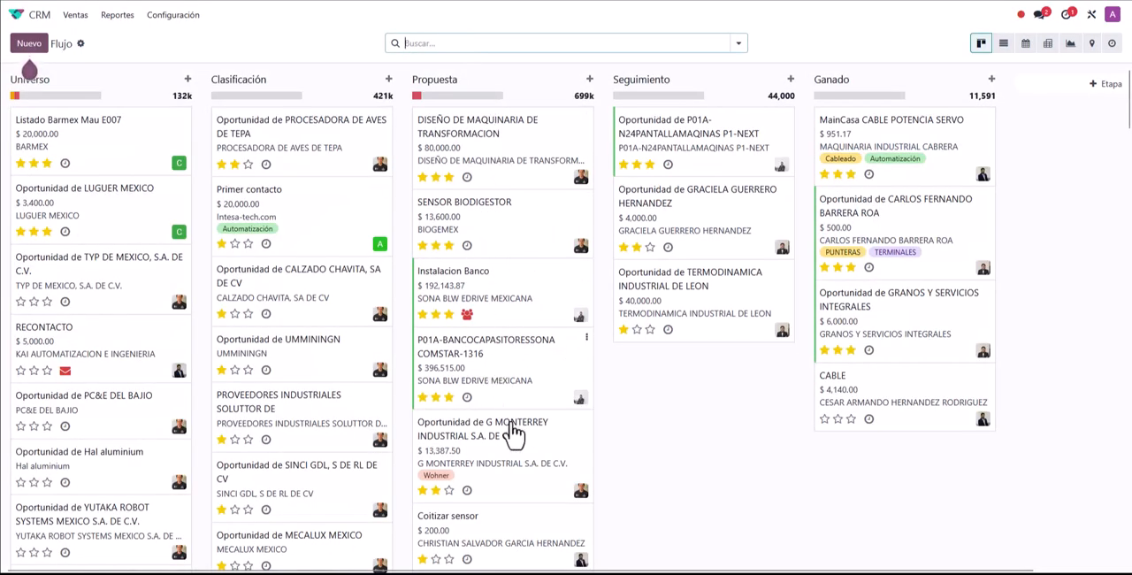
pyautogui.click(486, 147)
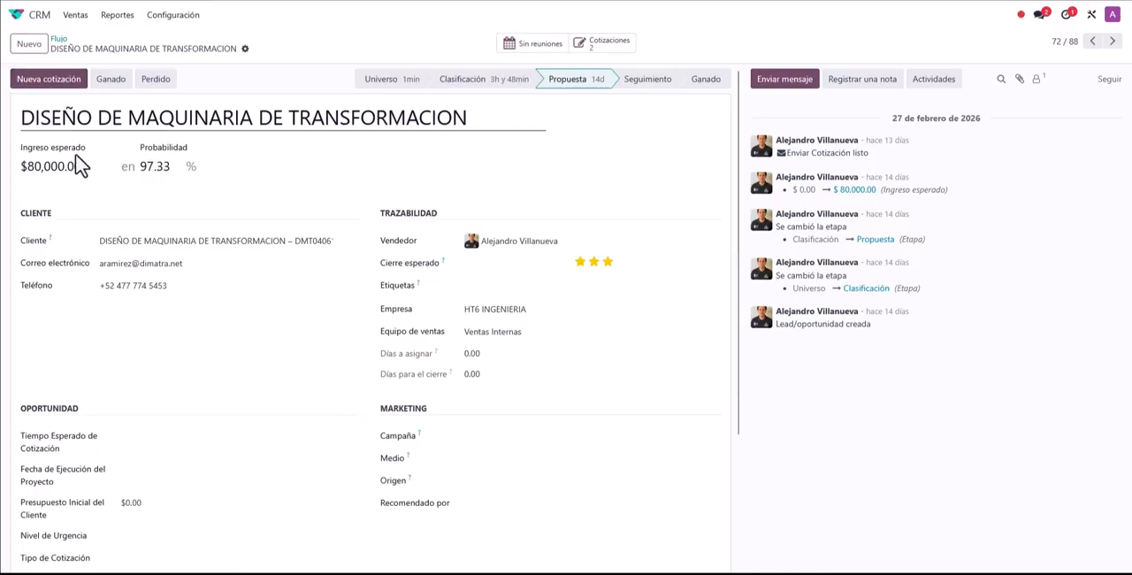
pyautogui.scroll(-2, 283, 240)
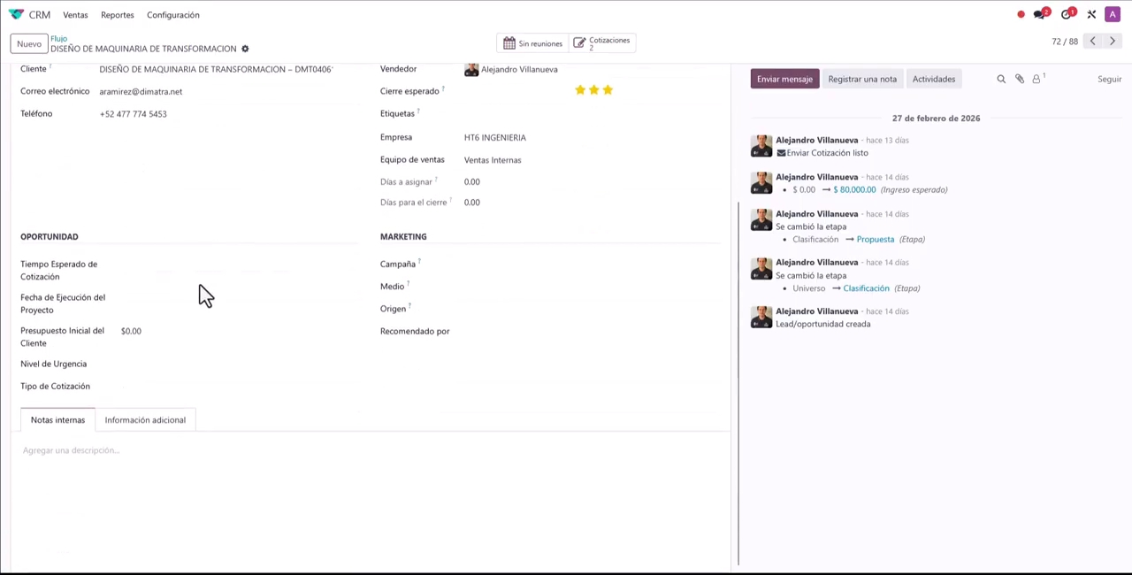
pyautogui.scroll(2, 190, 283)
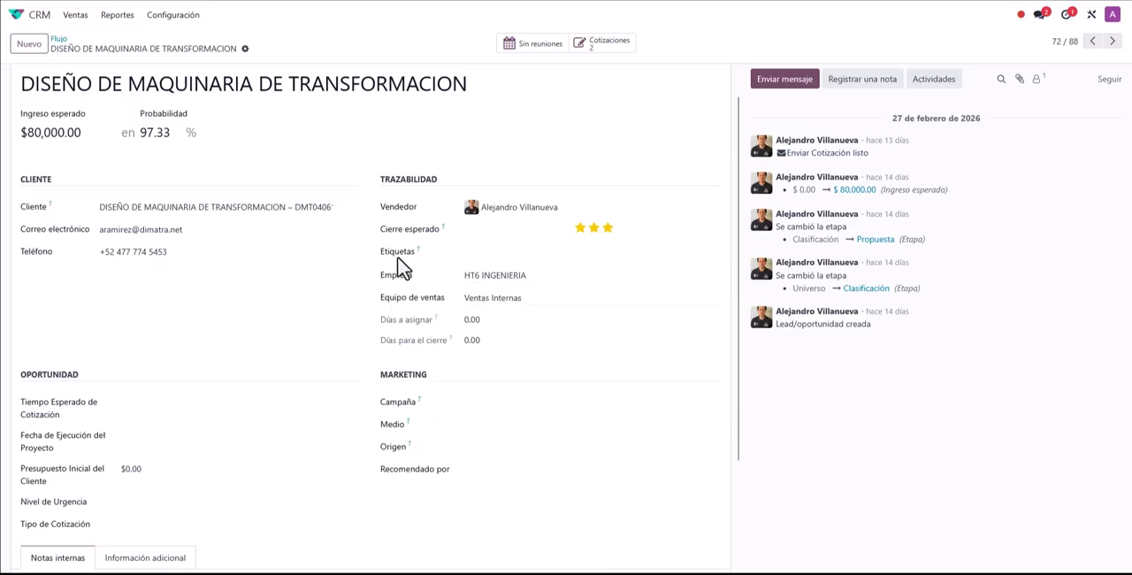
pyautogui.scroll(1, 212, 288)
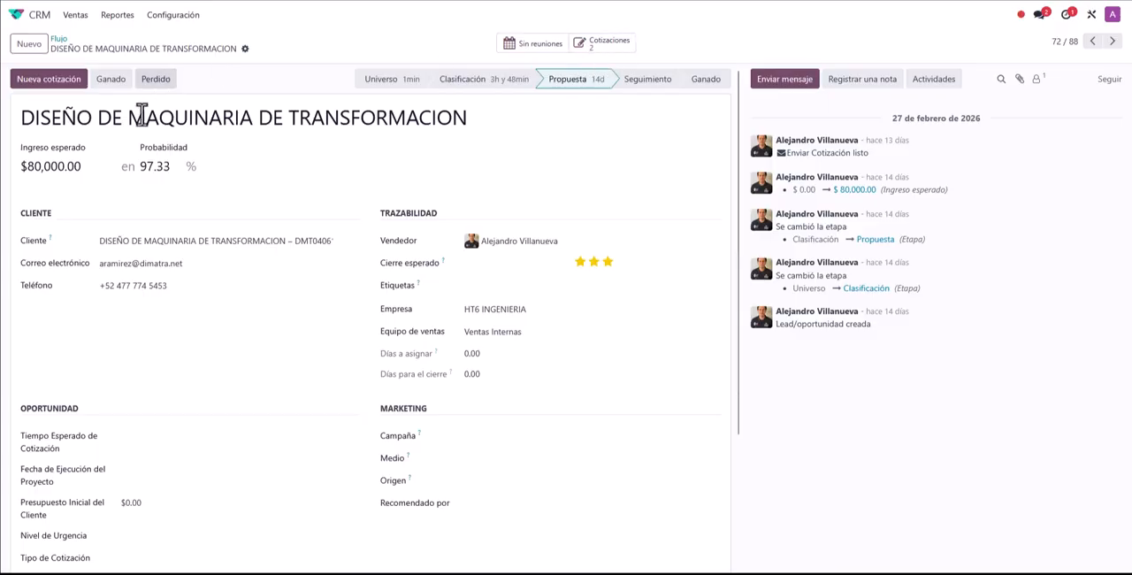
pyautogui.click(599, 48)
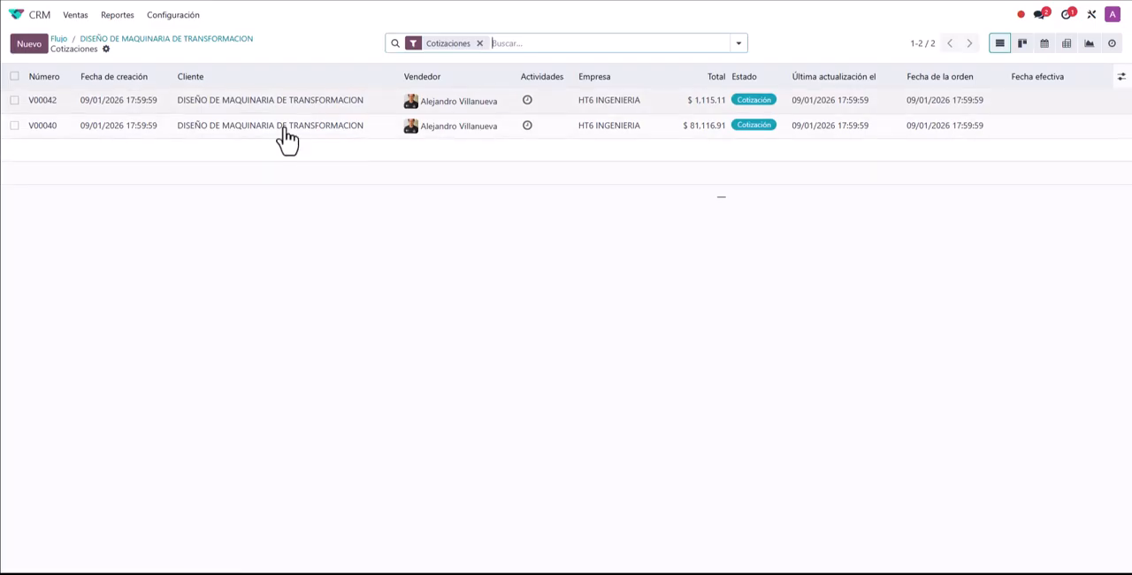
pyautogui.click(61, 40)
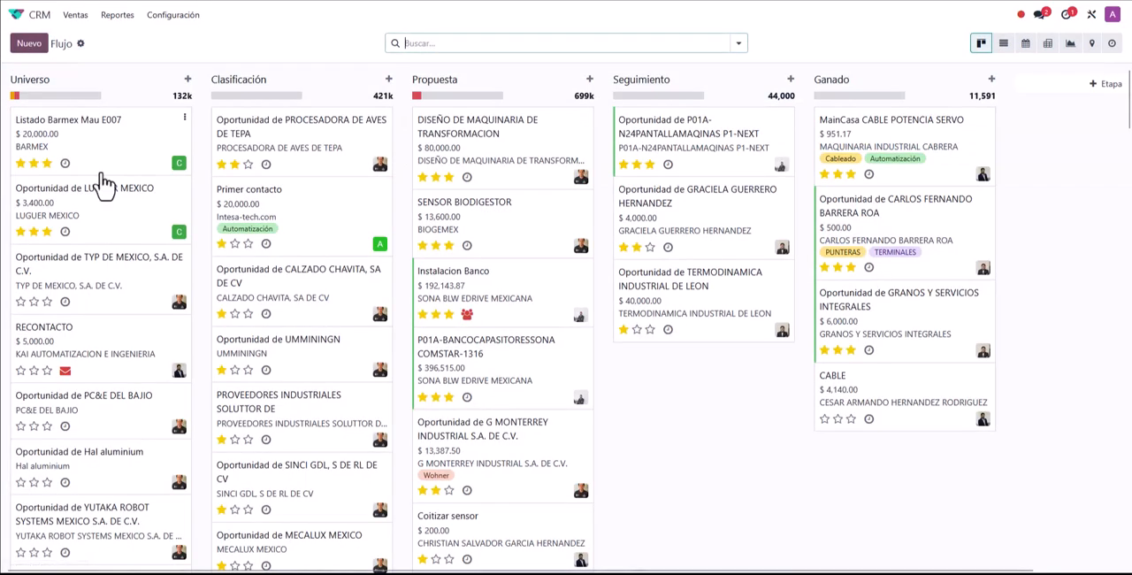
# Step: Start a quotation from the SENSOR BIODIGESTOR opportunity to view its customer record, and discard the draft
pyautogui.click(475, 231)
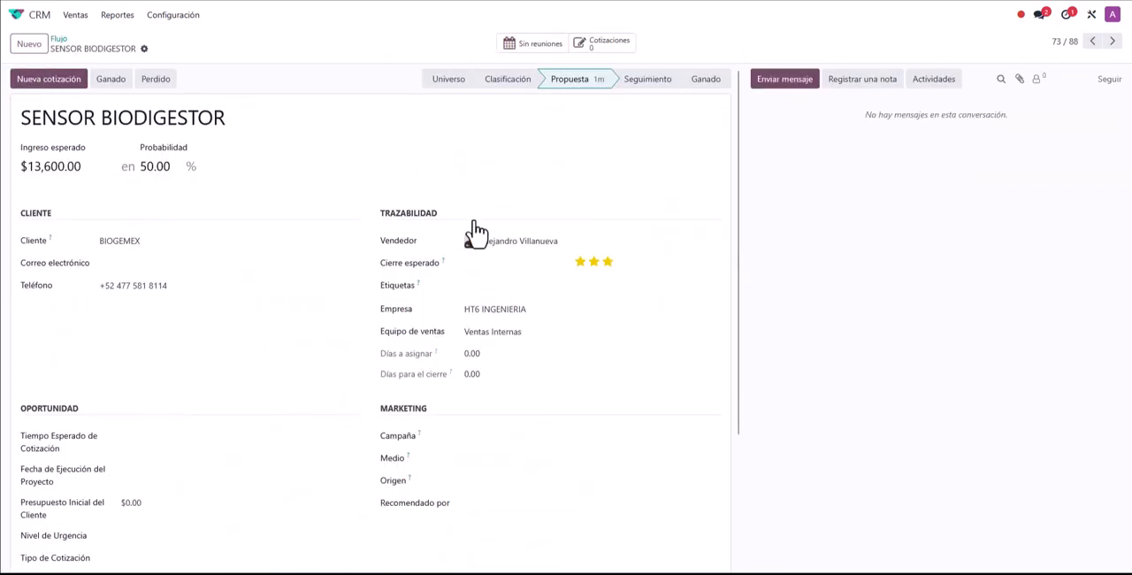
pyautogui.click(49, 88)
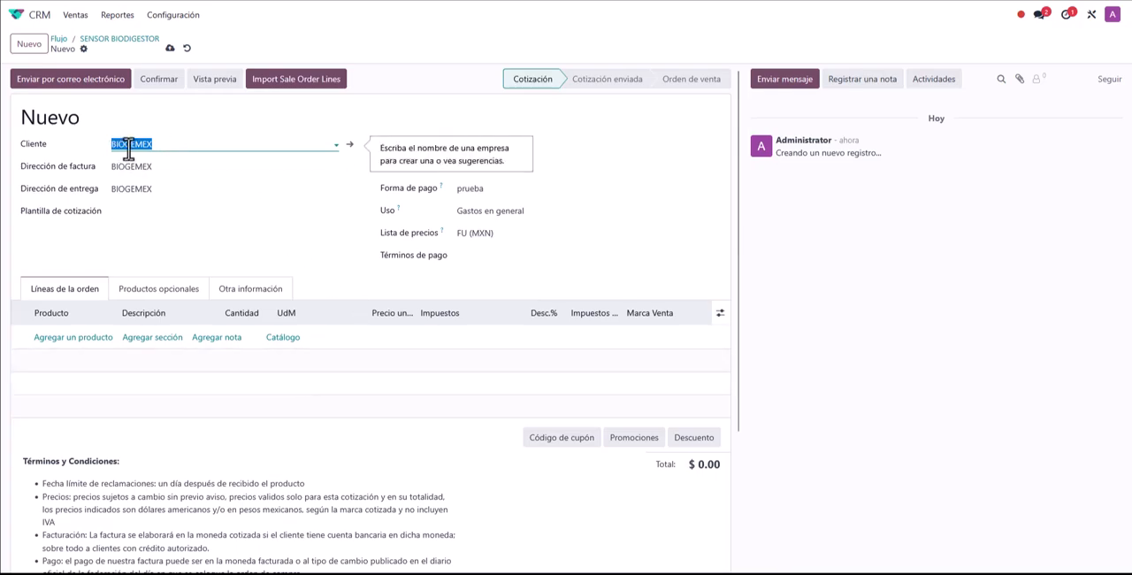
pyautogui.click(351, 151)
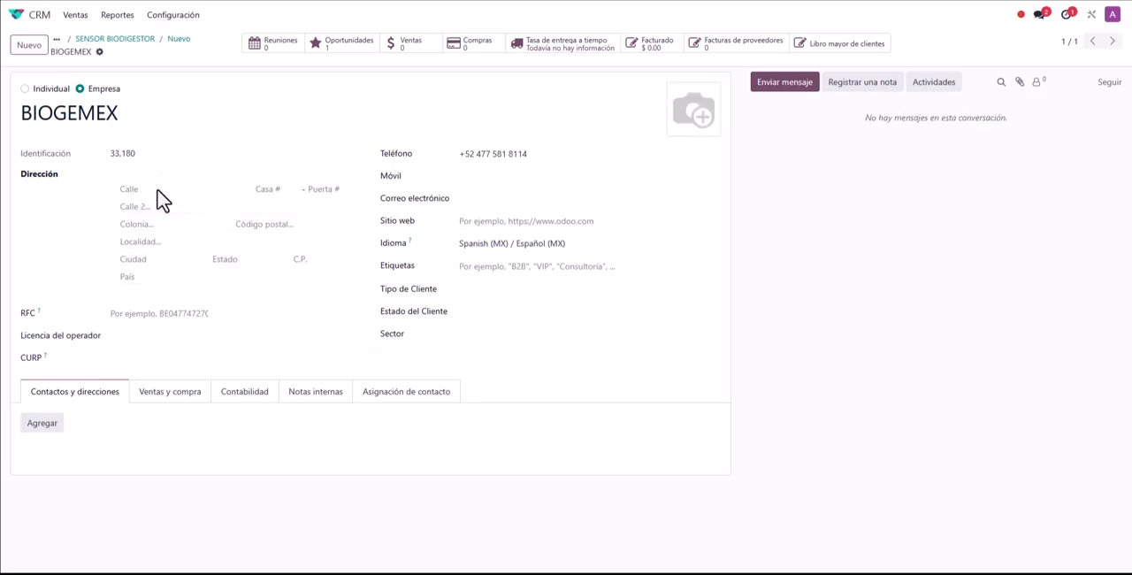
pyautogui.click(178, 40)
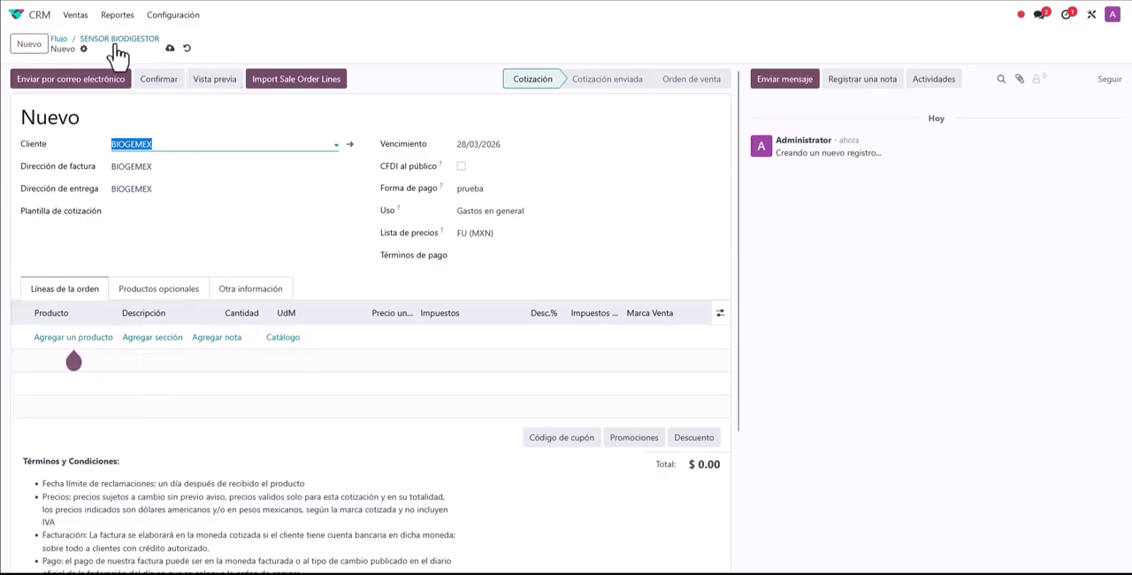
pyautogui.click(186, 47)
# Step: Switch to the Ventas app and show all quotations by removing the Mis cotizaciones filter
pyautogui.click(17, 15)
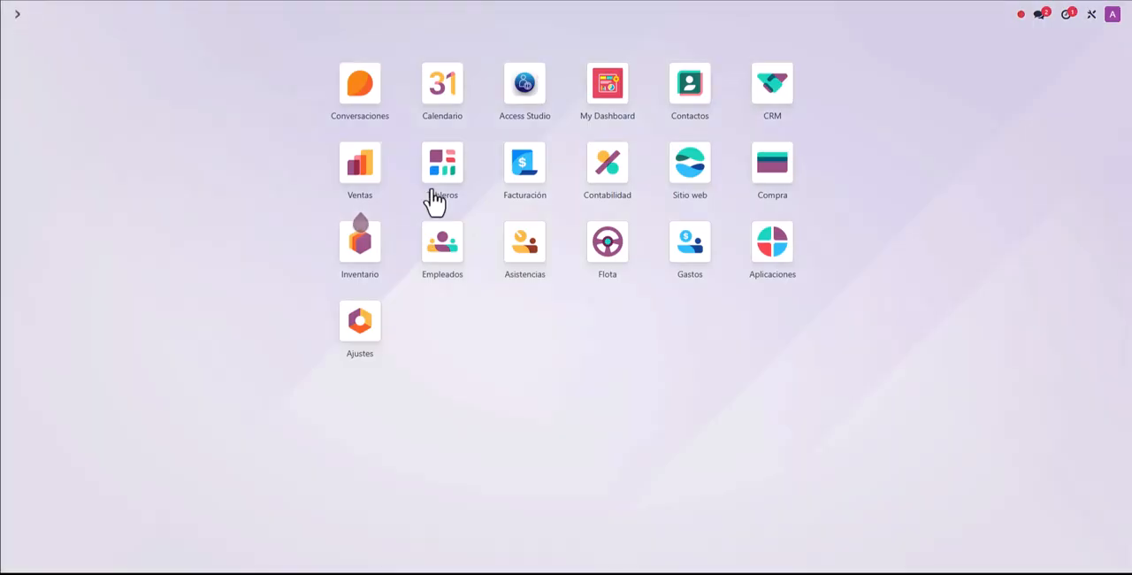
pyautogui.click(367, 180)
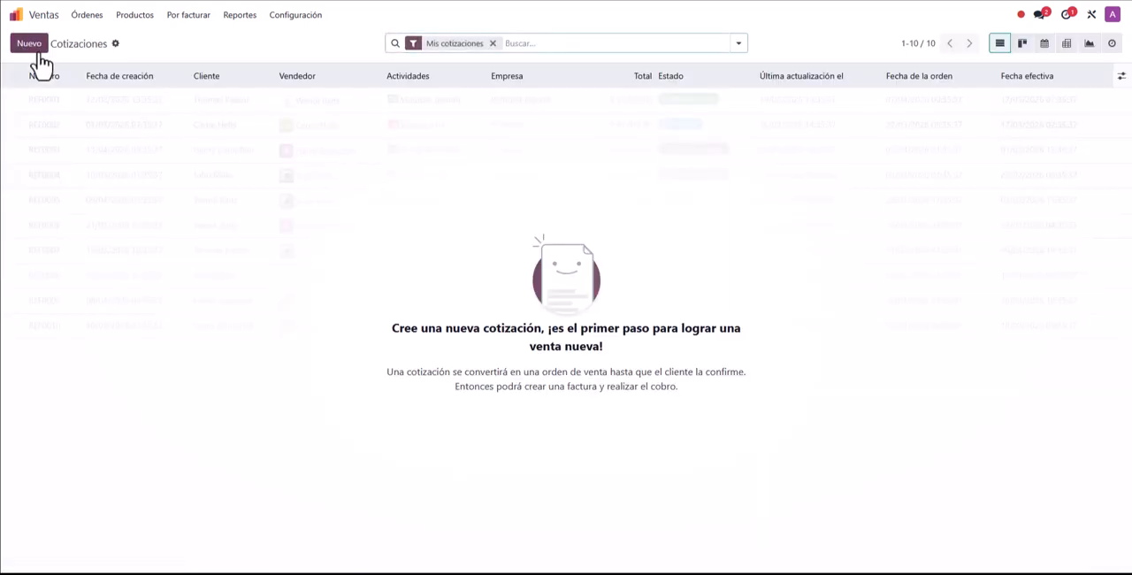
pyautogui.click(493, 44)
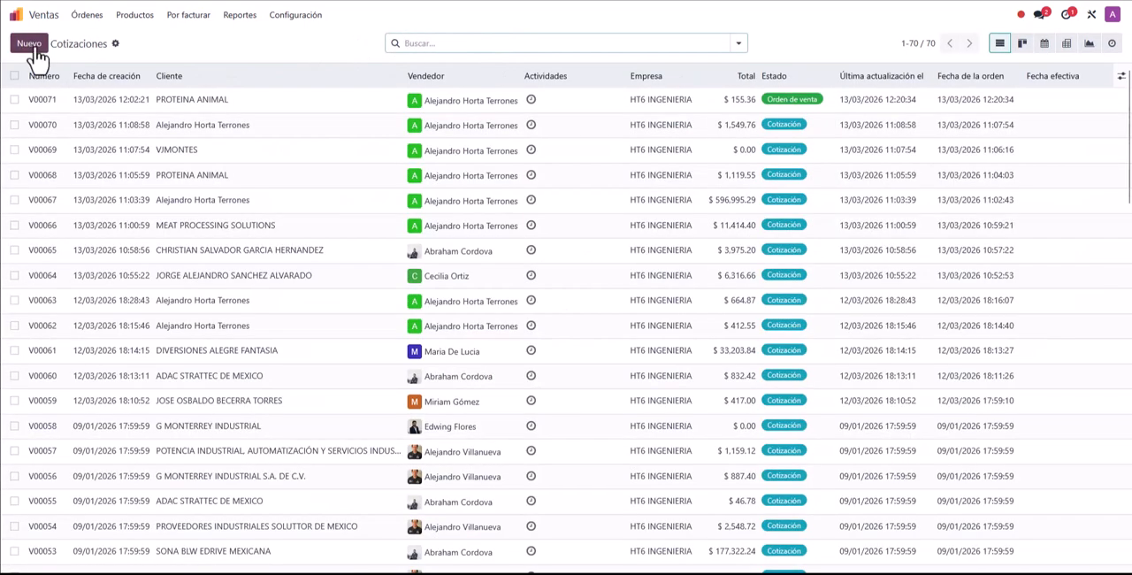
# Step: Create a new quotation for customer PROTEINA ANIMAL with payment method Transferencia electrónica de fondos
pyautogui.click(32, 46)
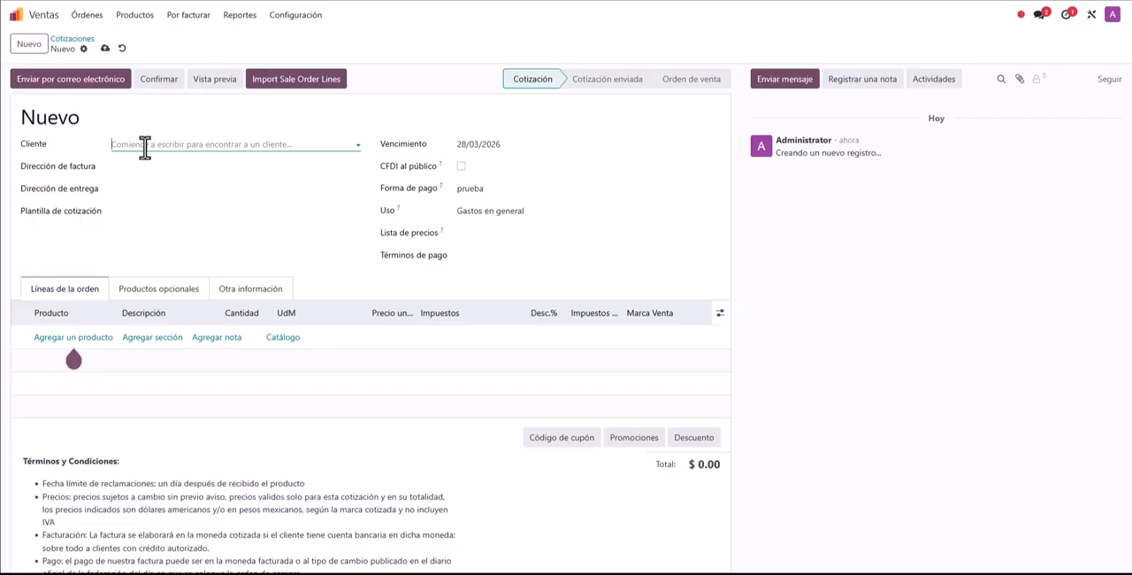
pyautogui.click(194, 144)
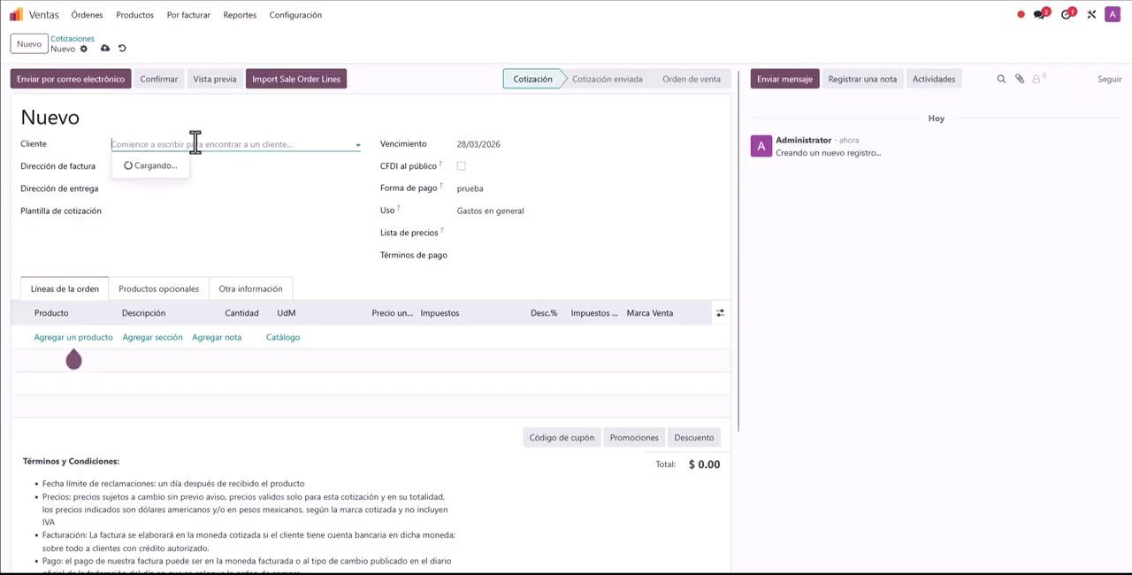
pyautogui.click(195, 198)
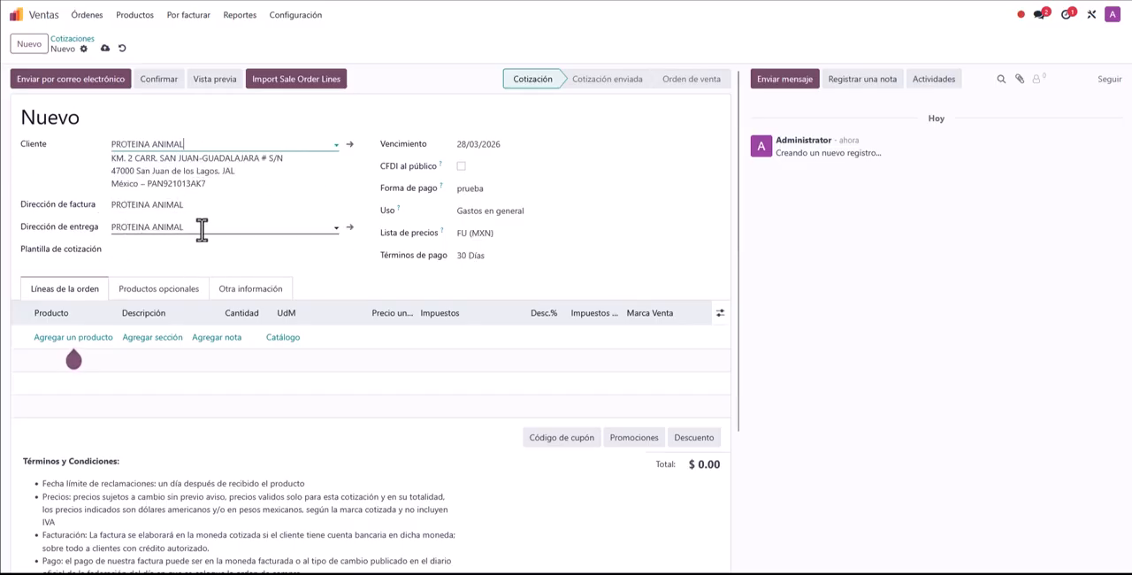
pyautogui.click(302, 203)
pyautogui.click(243, 205)
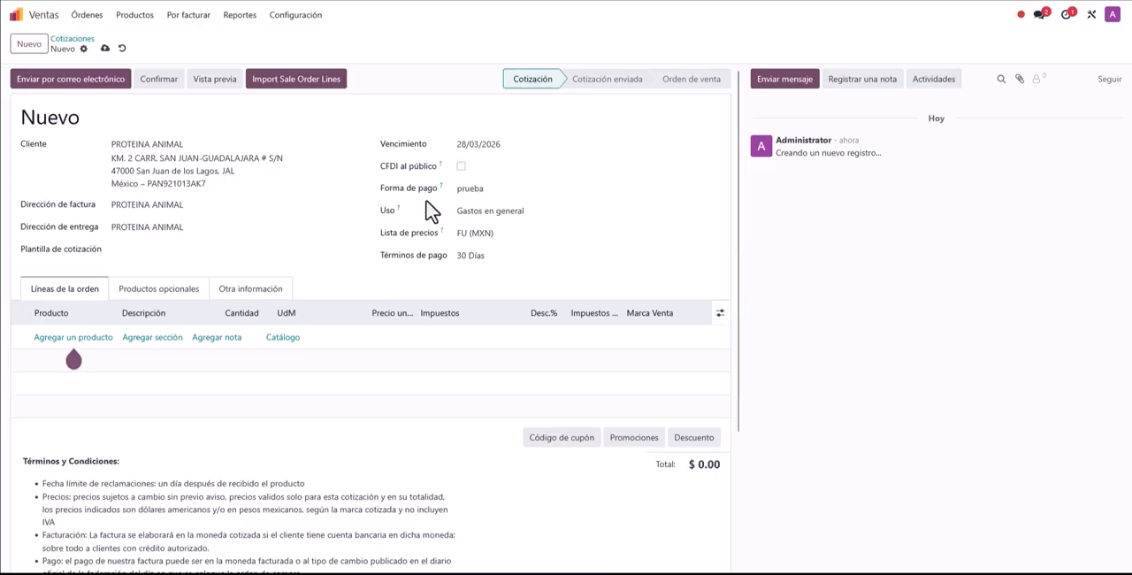
pyautogui.click(489, 190)
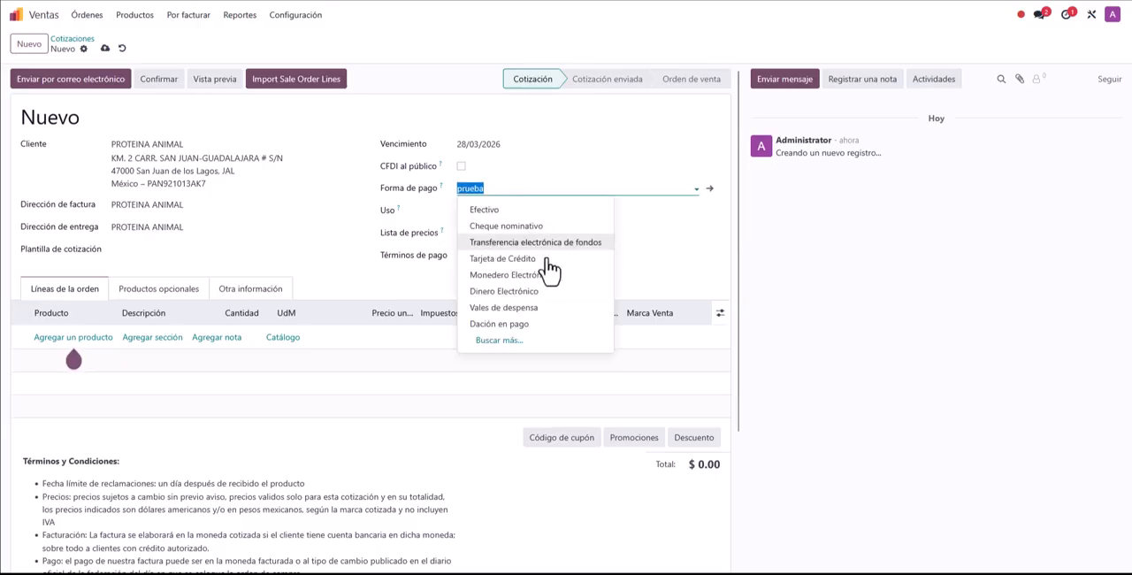
pyautogui.click(482, 242)
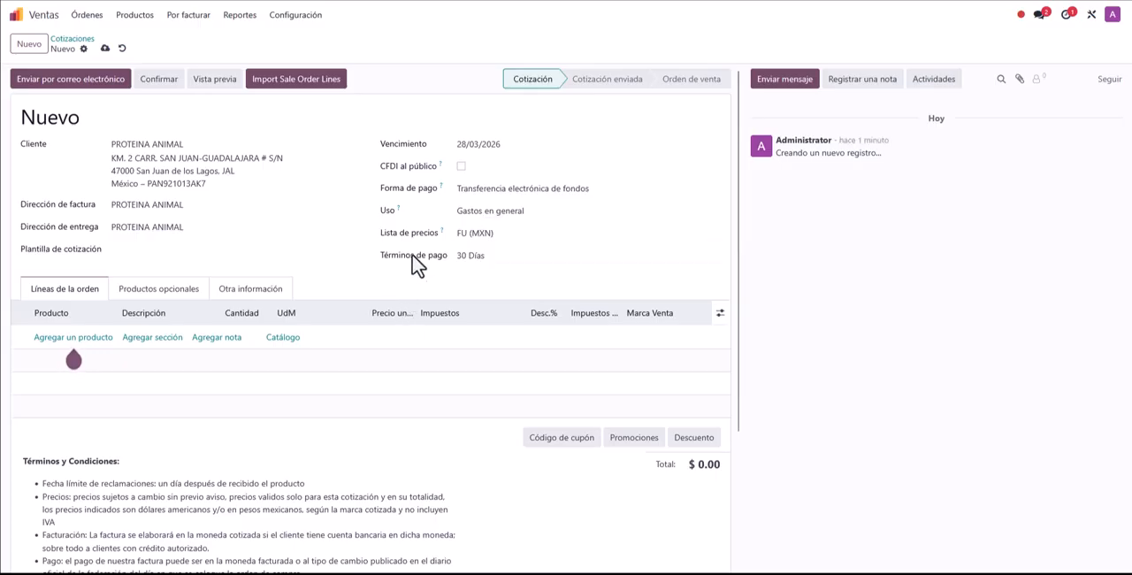
# Step: Review the available price lists and set the quotation's price list to TNI (USD)
pyautogui.click(518, 235)
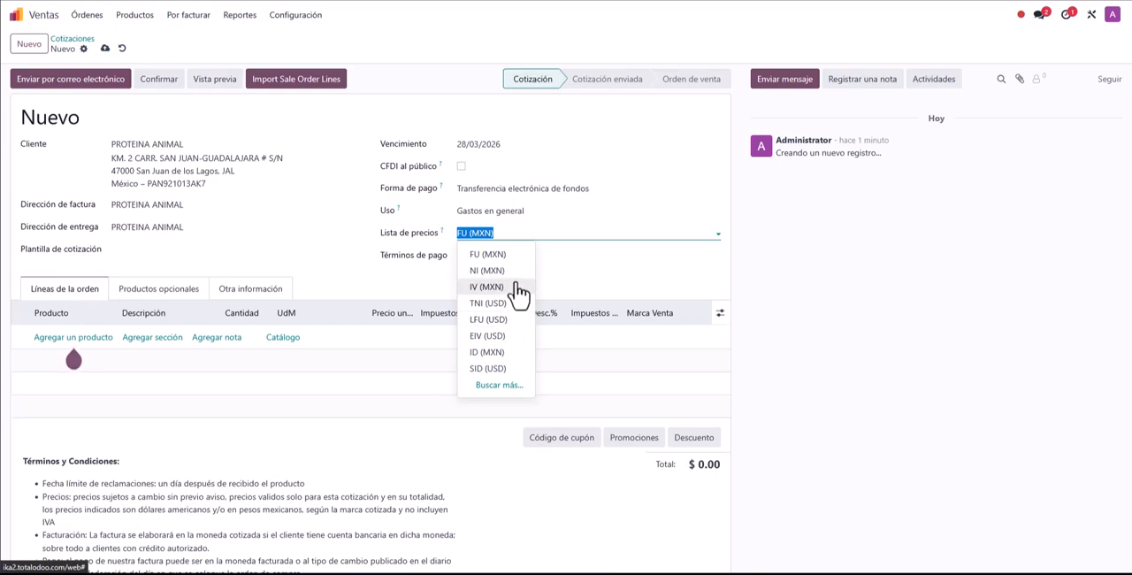
pyautogui.click(346, 250)
pyautogui.click(432, 108)
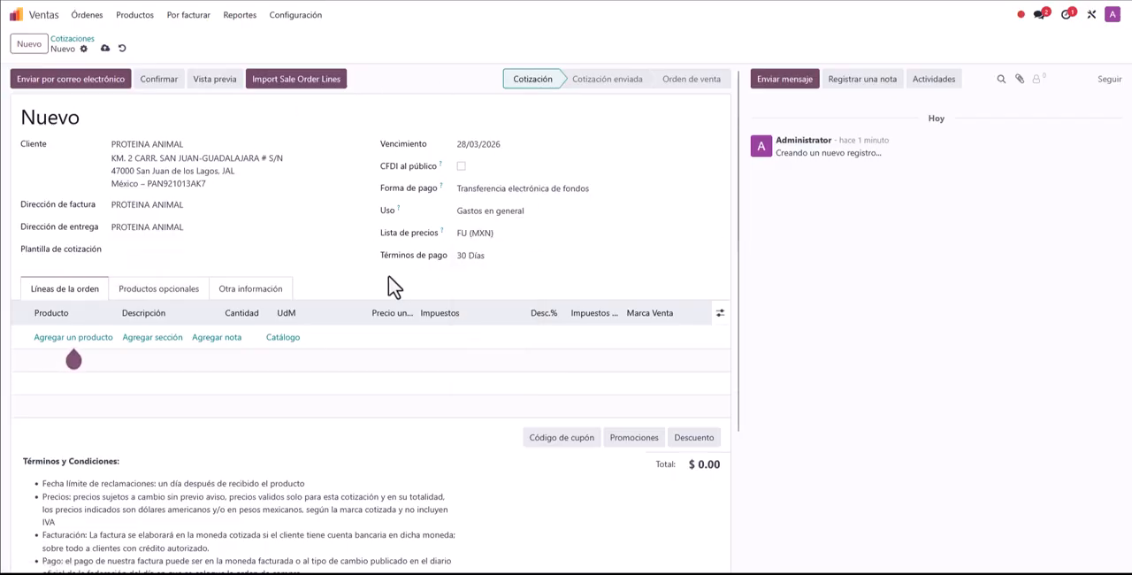
pyautogui.click(514, 232)
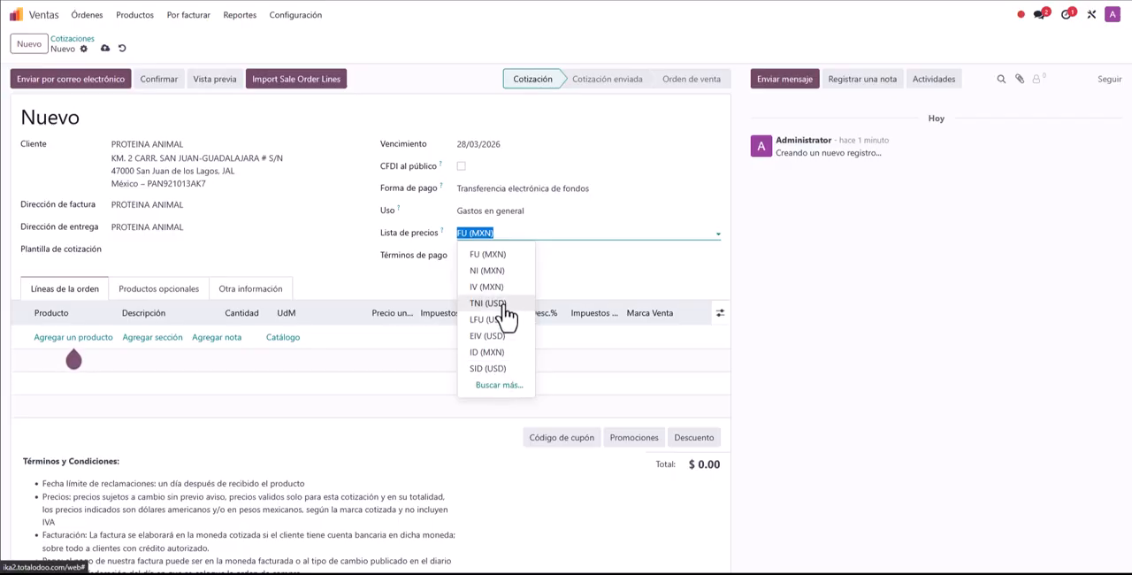
pyautogui.click(489, 303)
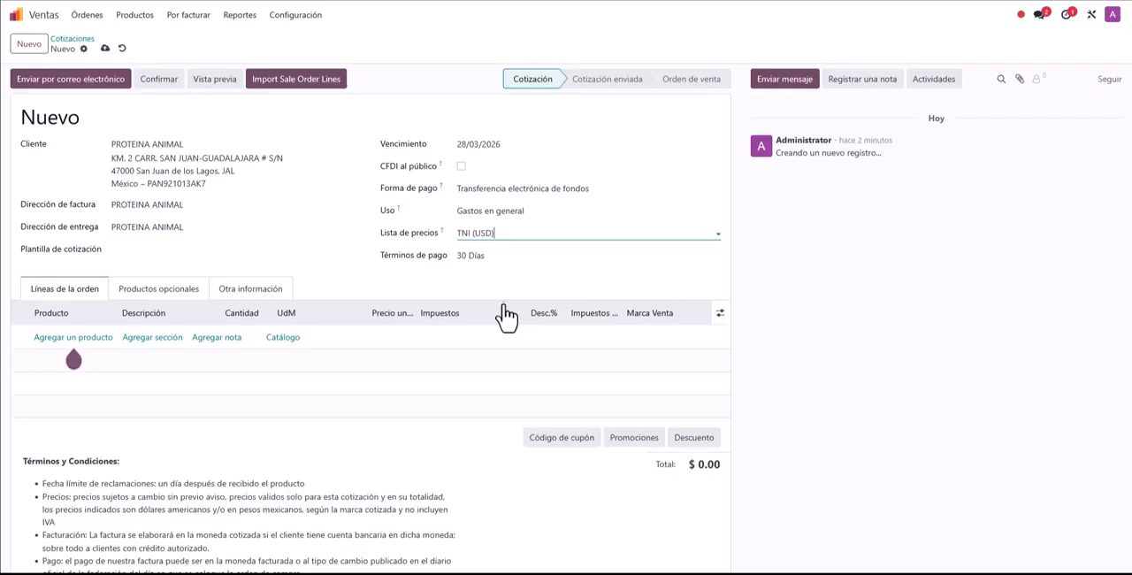
pyautogui.click(473, 114)
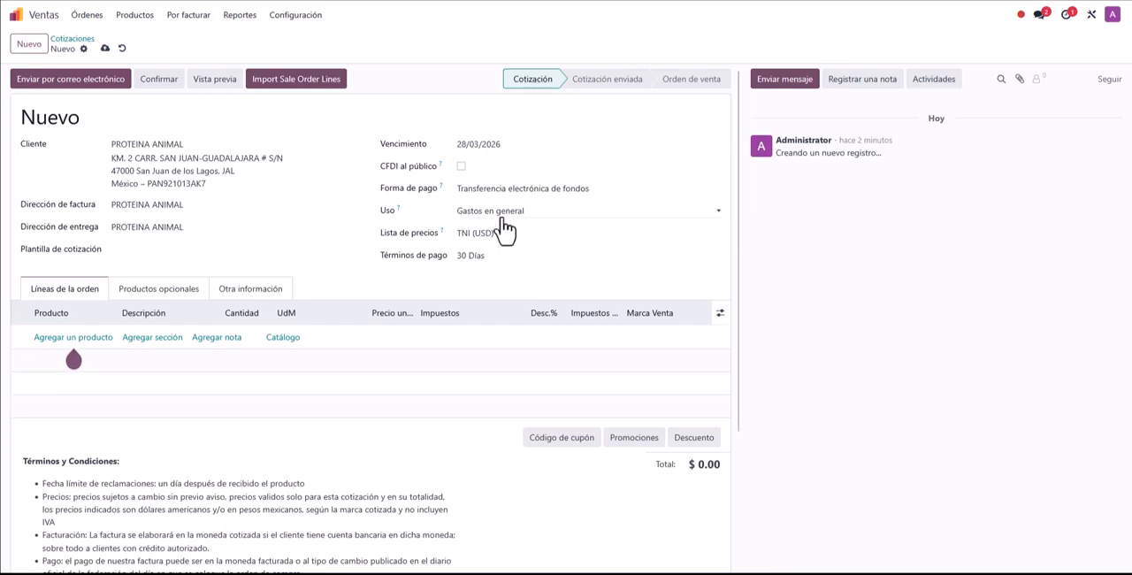
# Step: Add the product 05004G0060 Cable RV-K Clase 5 1Kv 90°C 4GX as an order line and check its stock availability
pyautogui.click(75, 341)
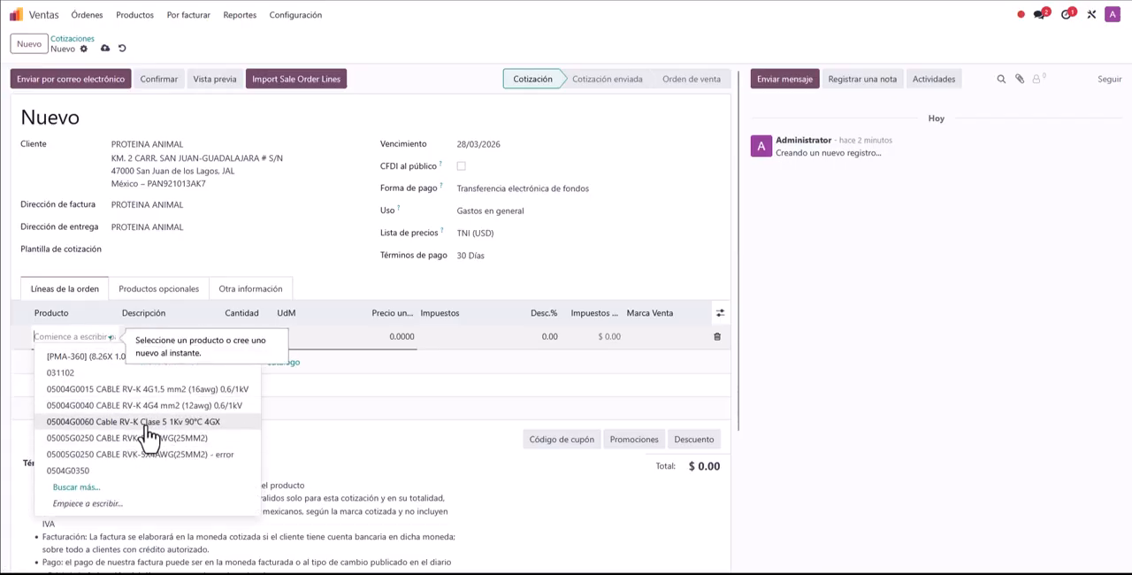
pyautogui.click(136, 425)
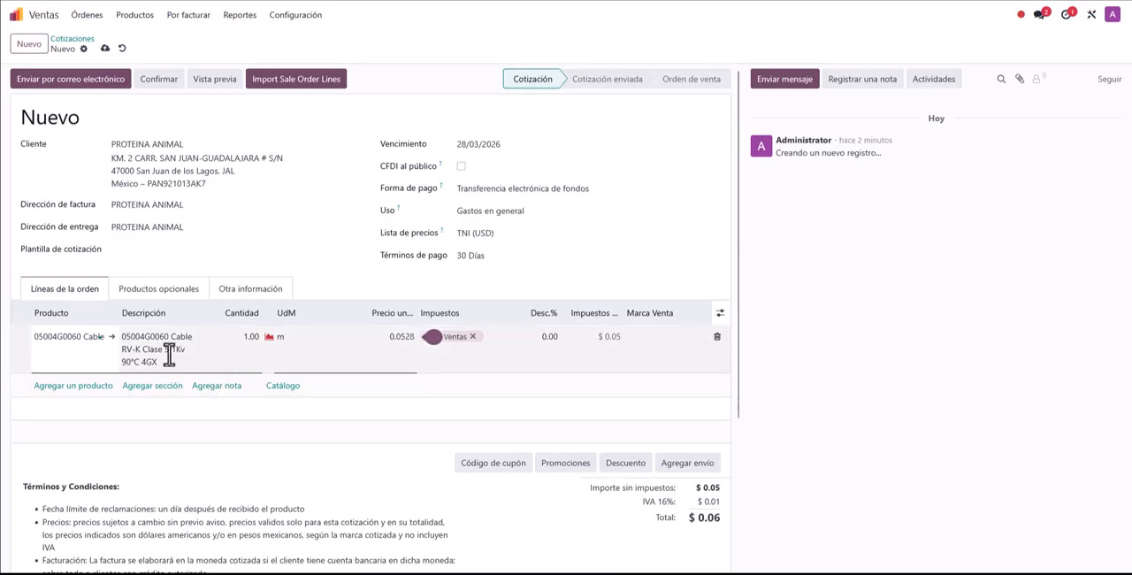
pyautogui.click(271, 338)
pyautogui.click(269, 339)
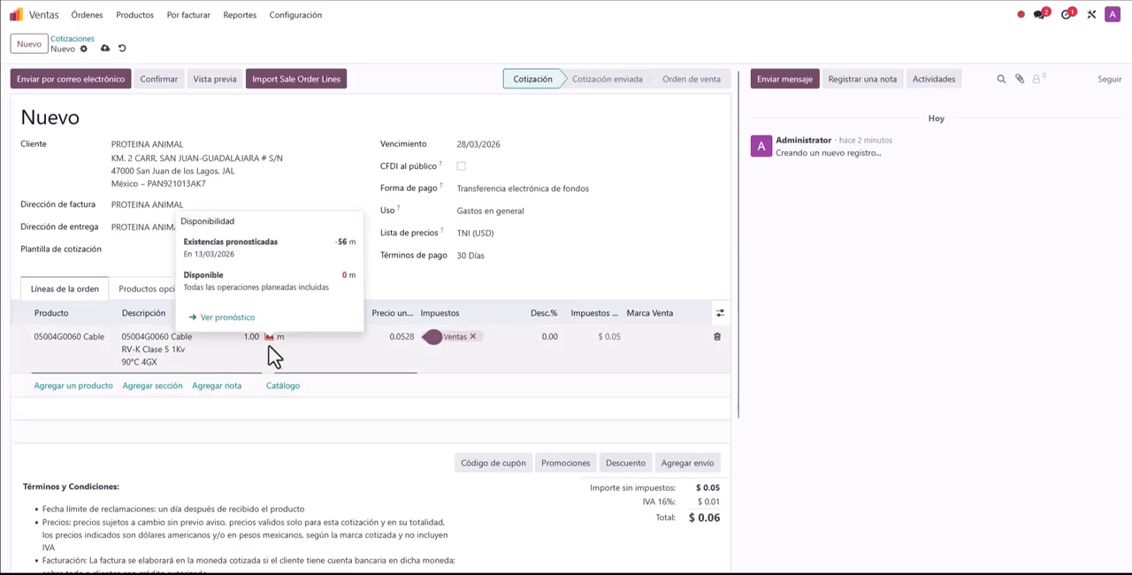
pyautogui.click(381, 288)
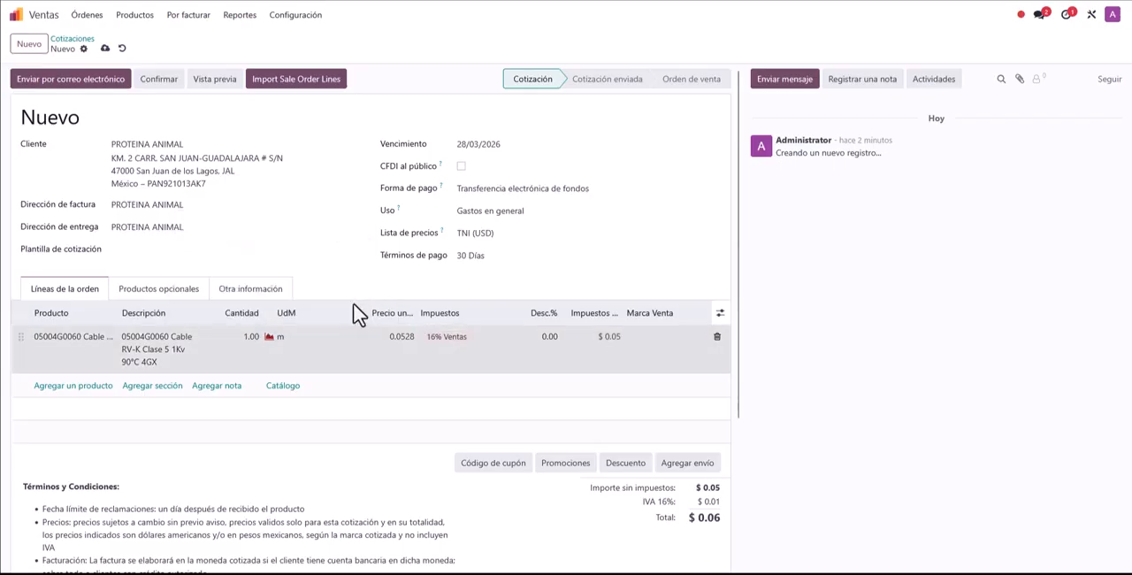
pyautogui.click(269, 339)
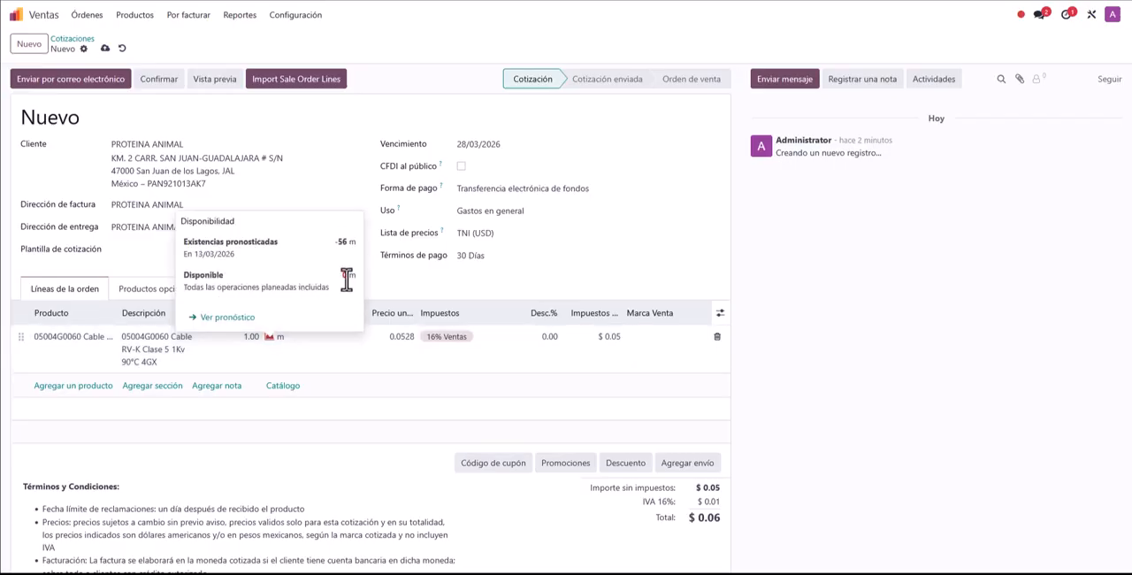
pyautogui.click(394, 282)
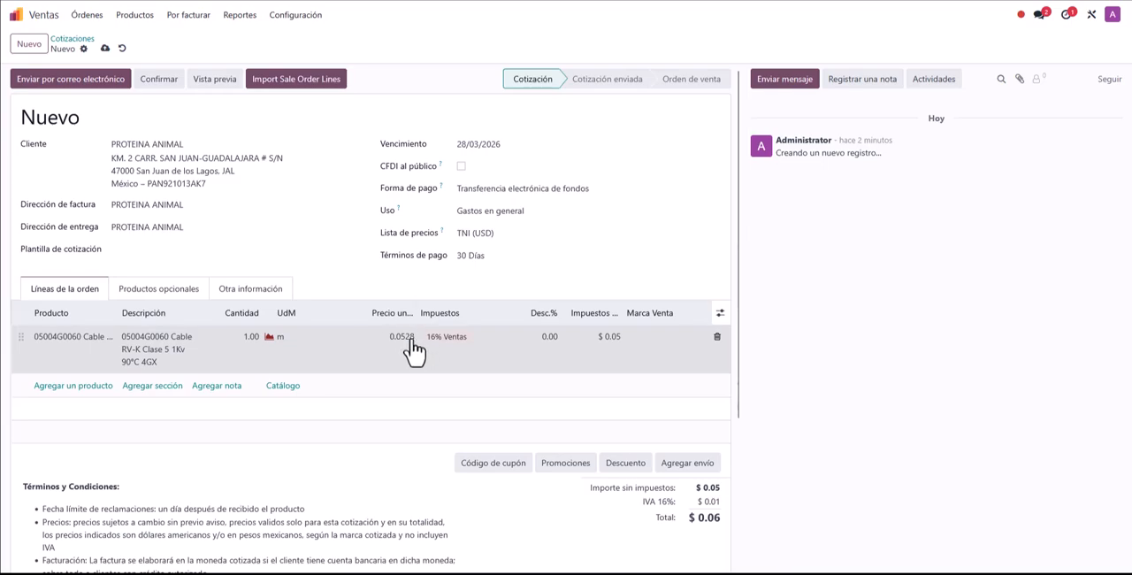
# Step: Change the quotation's price list to NI (MXN) and recalculate the line prices from it
pyautogui.click(502, 235)
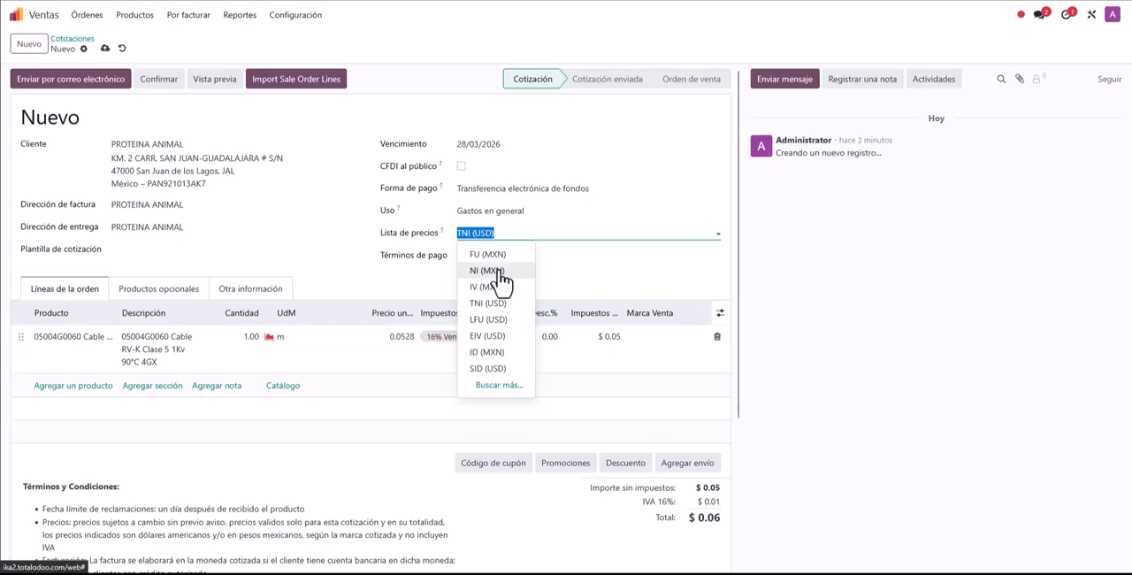
pyautogui.click(511, 281)
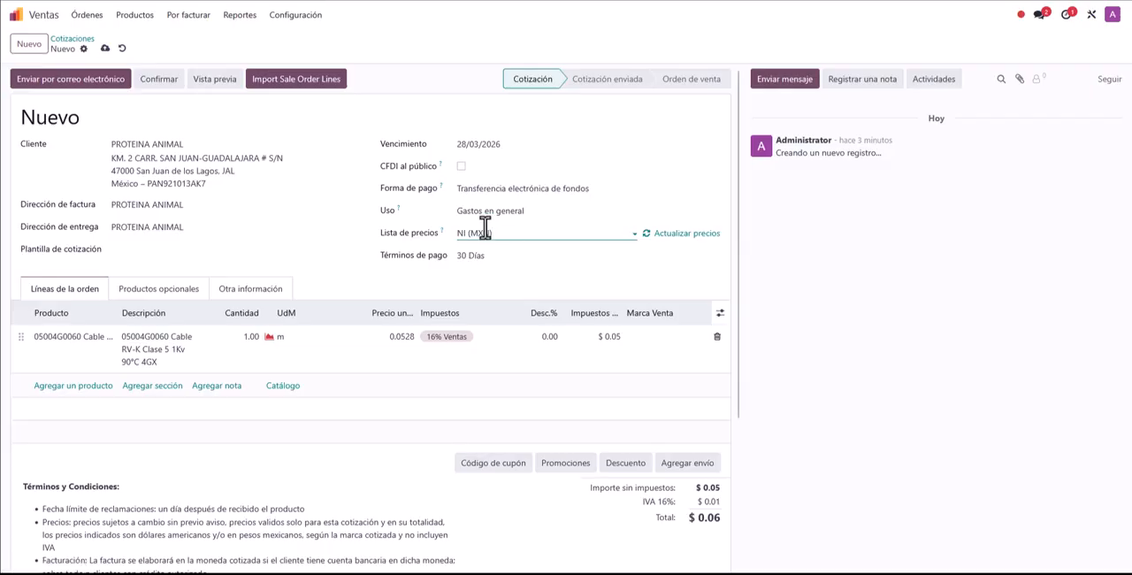
pyautogui.click(670, 239)
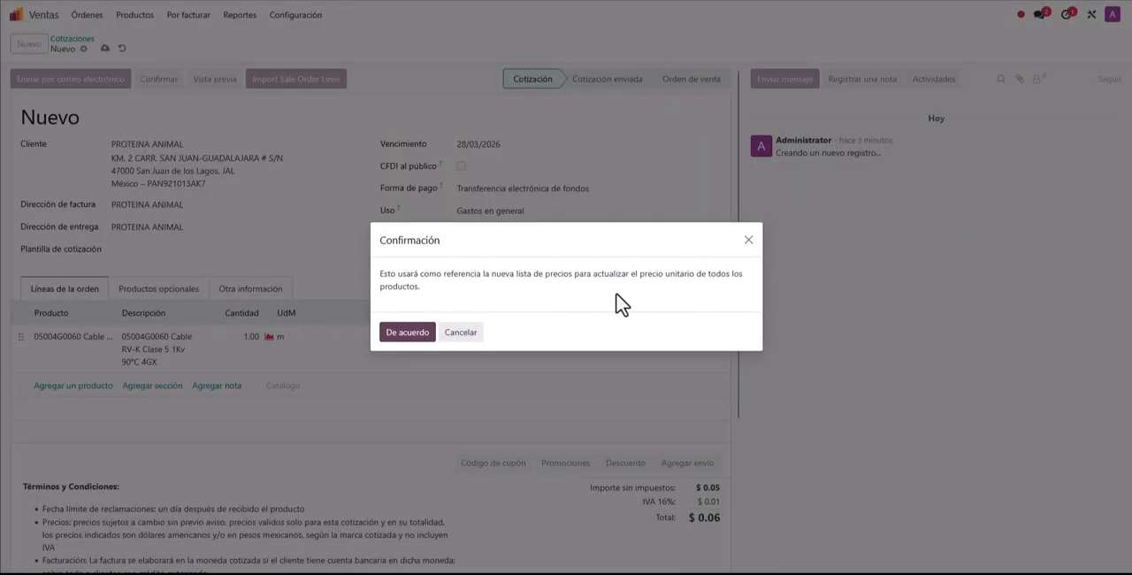
pyautogui.click(393, 335)
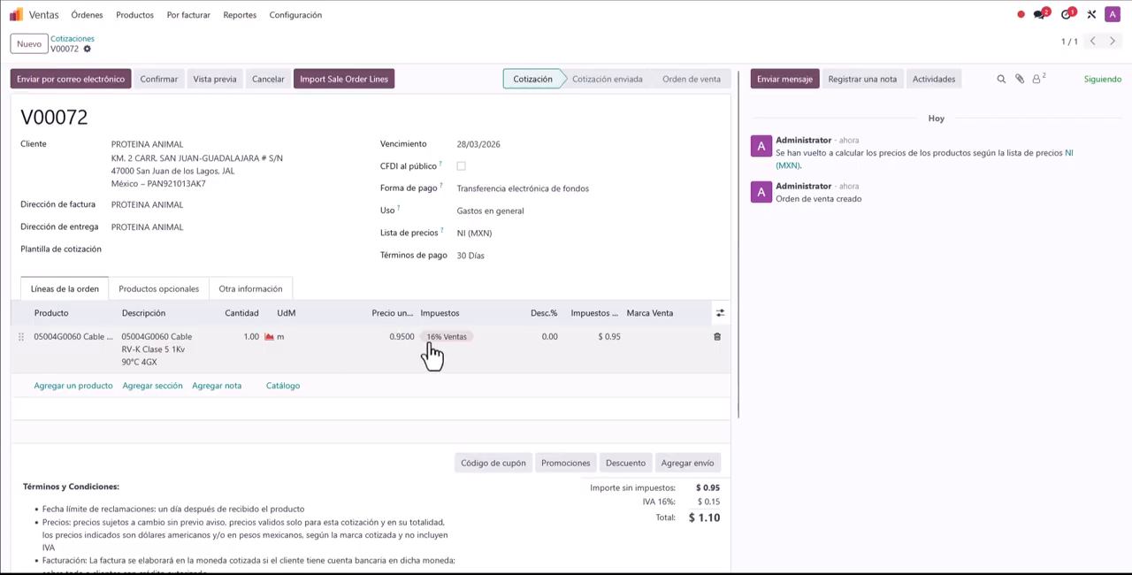
# Step: Set the cable line's unit price to 250 and save the quotation
pyautogui.click(393, 343)
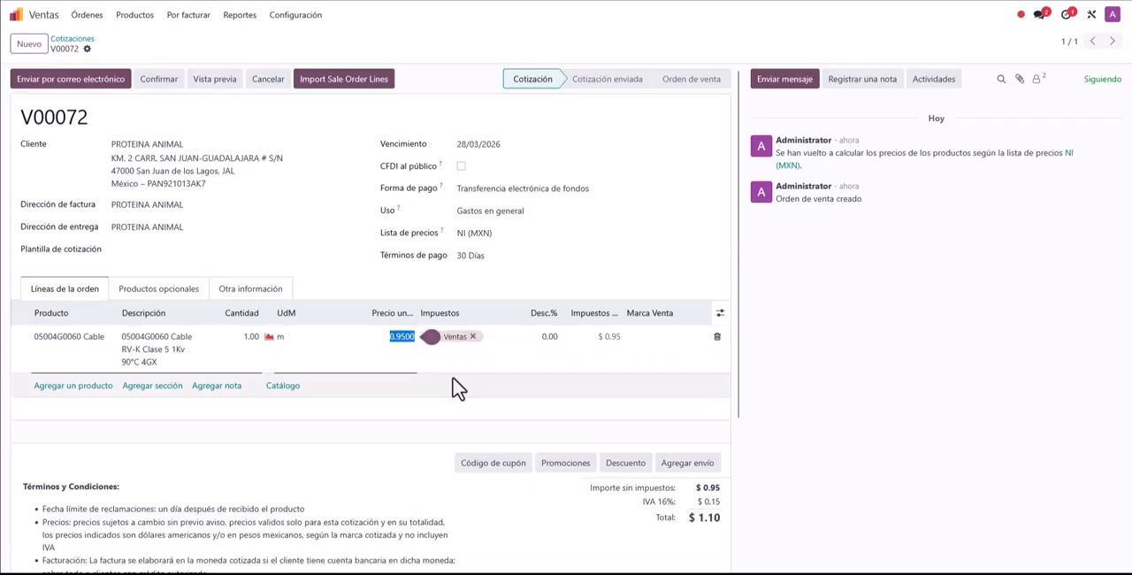
pyautogui.write('250')
pyautogui.click(356, 282)
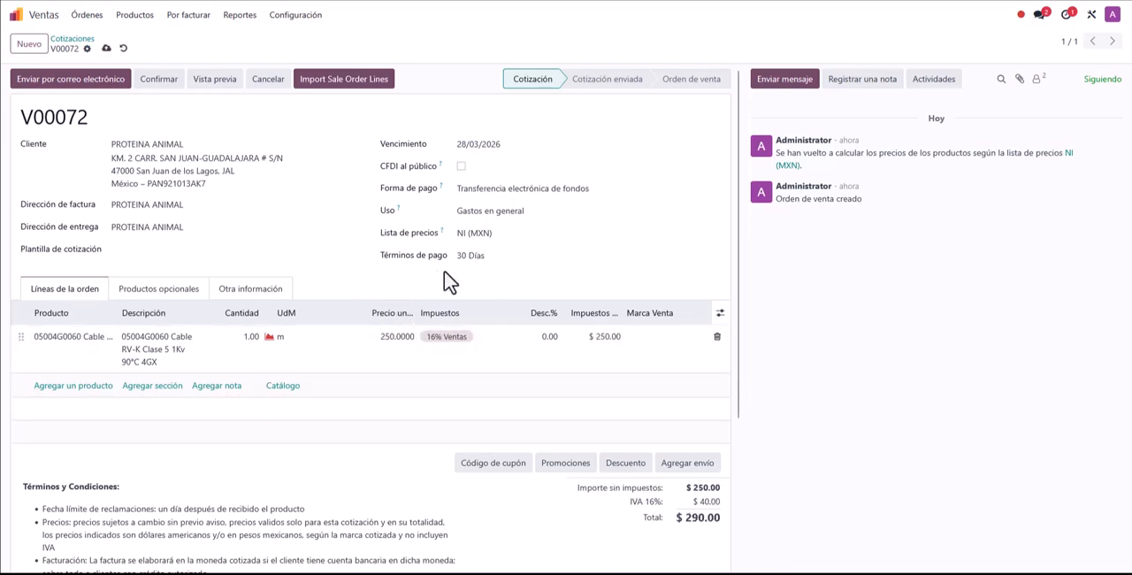
pyautogui.click(106, 48)
# Step: Set the quotation's price list to TNI (USD) and update all product prices from it
pyautogui.click(502, 235)
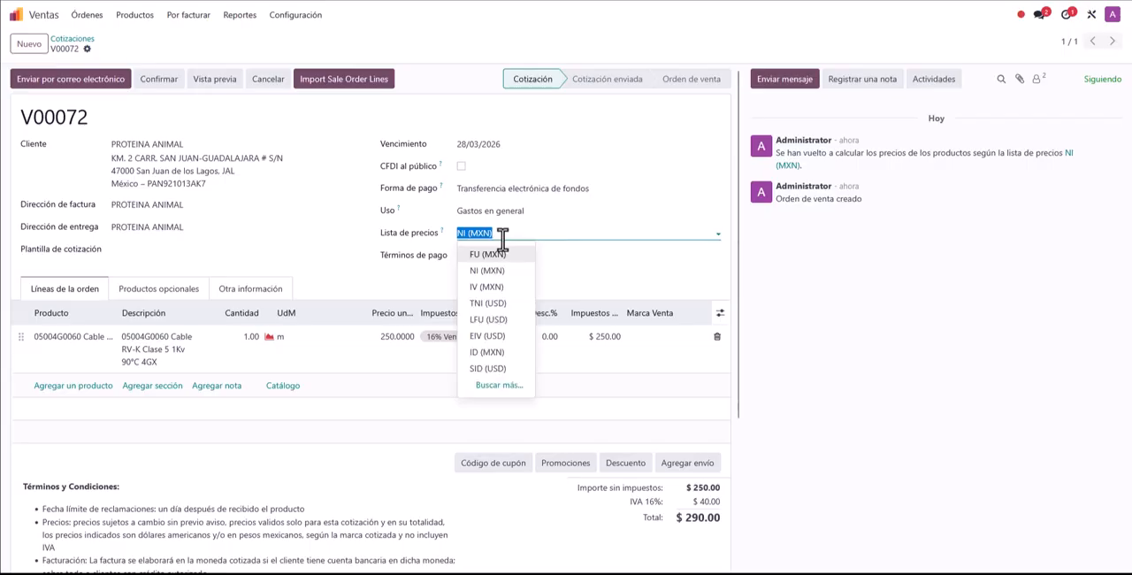
pyautogui.click(508, 307)
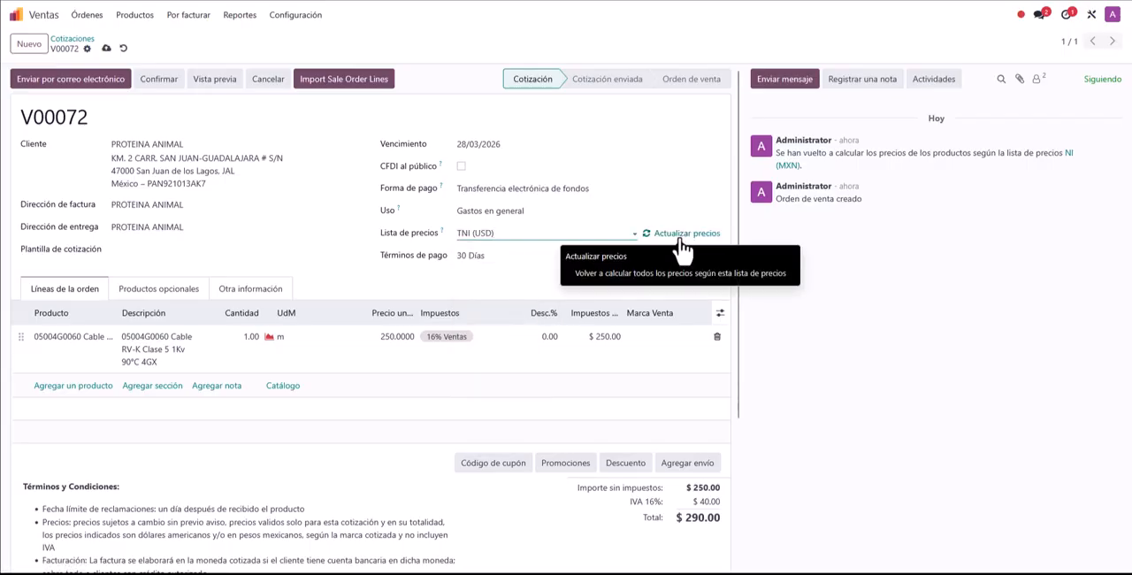
pyautogui.click(681, 235)
pyautogui.click(403, 333)
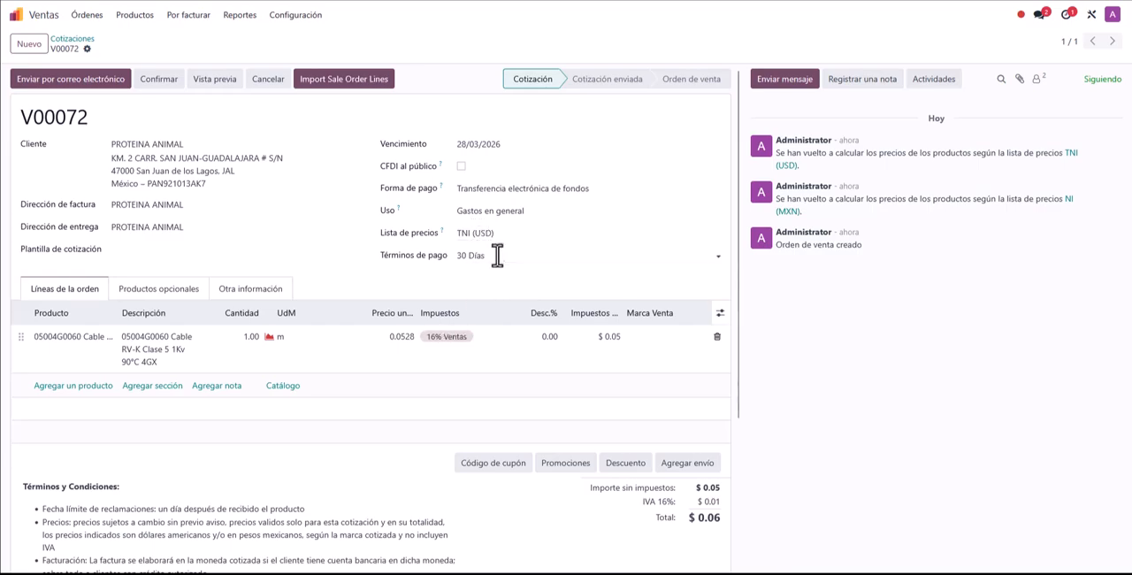
pyautogui.click(503, 233)
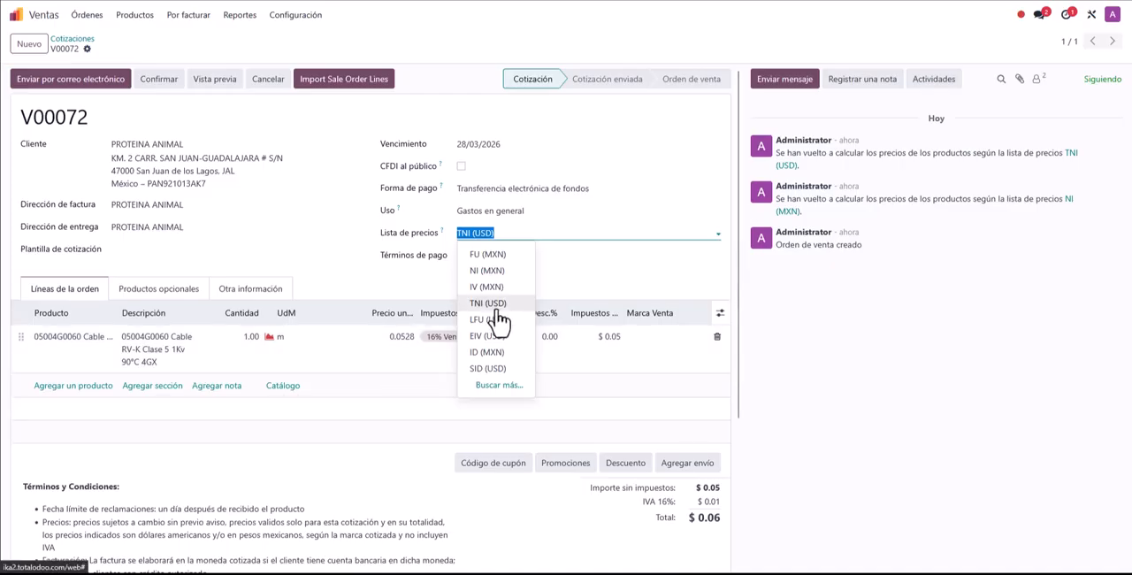
pyautogui.click(430, 300)
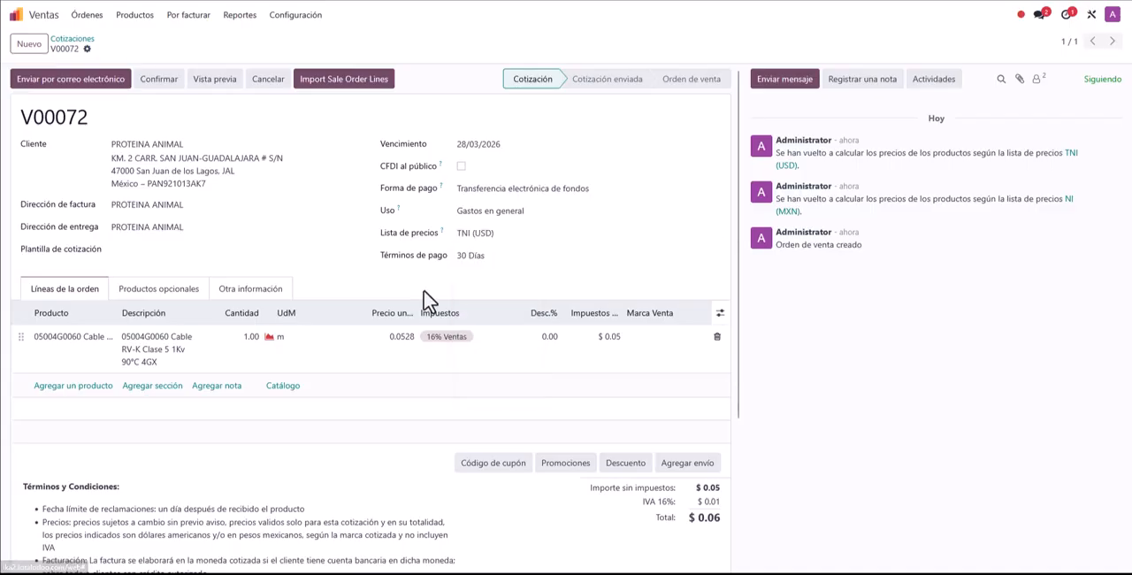
# Step: Switch to the Contabilidad app and open the USD record in the currency configuration
pyautogui.click(16, 14)
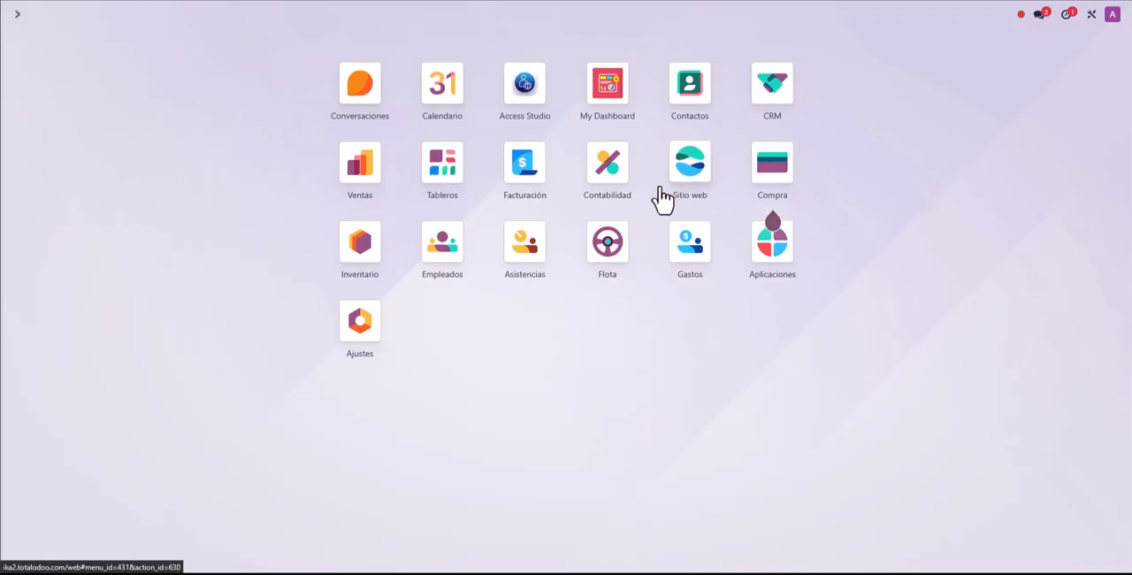
pyautogui.click(601, 180)
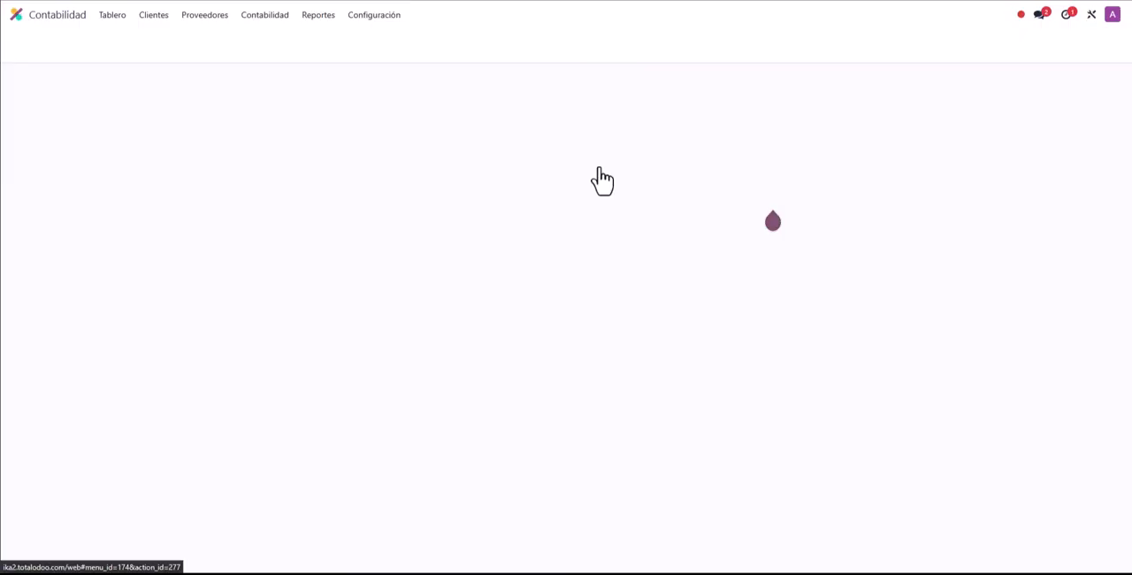
pyautogui.click(372, 15)
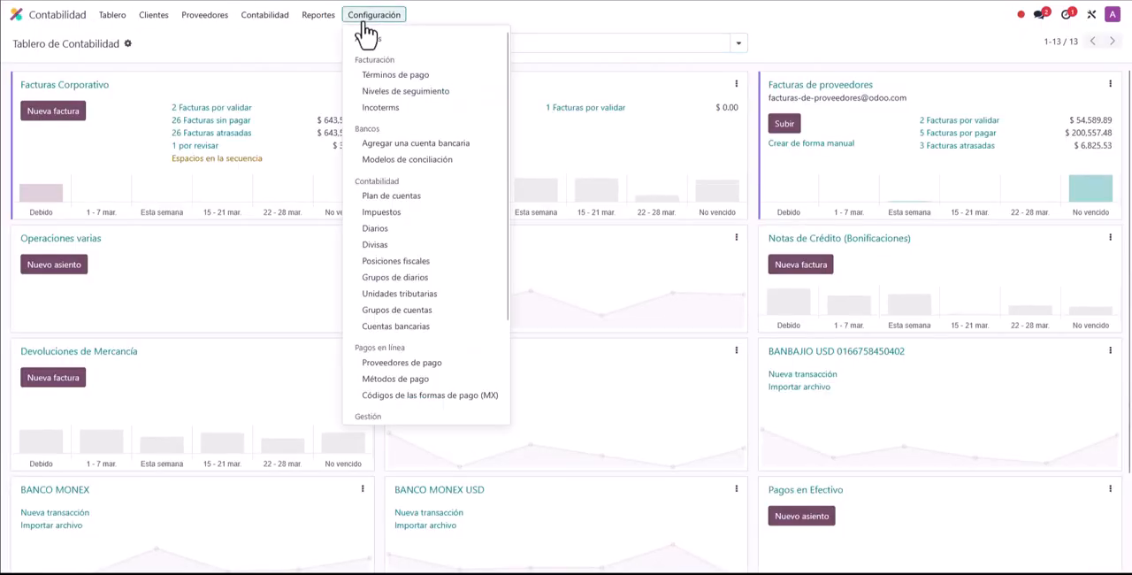
pyautogui.click(395, 248)
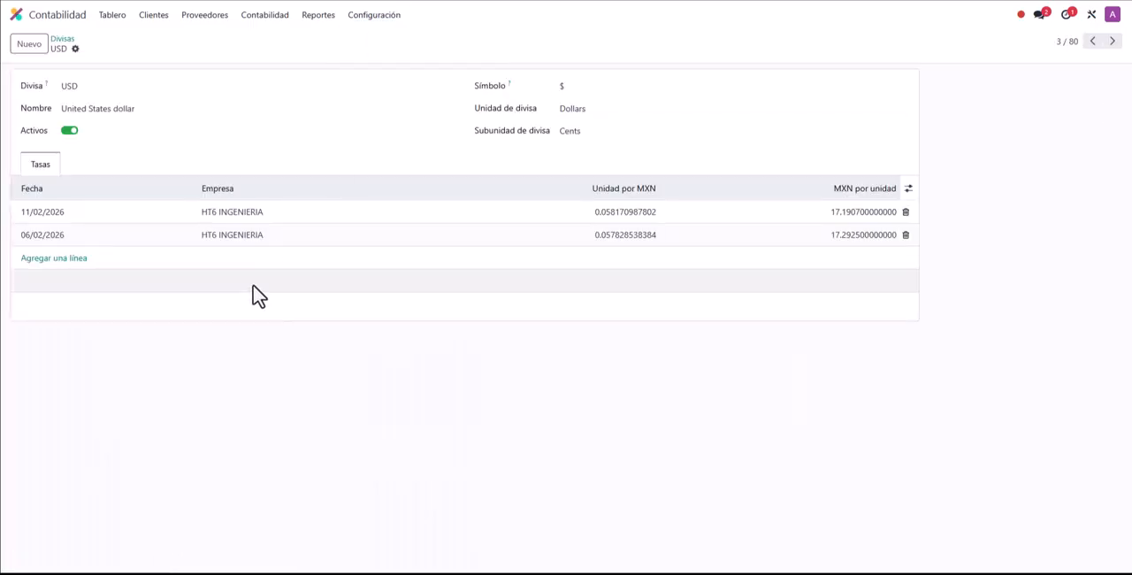
# Step: Add a USD exchange rate dated 13/03/2026 at 18.5 MXN per unit and save the currency
pyautogui.click(41, 259)
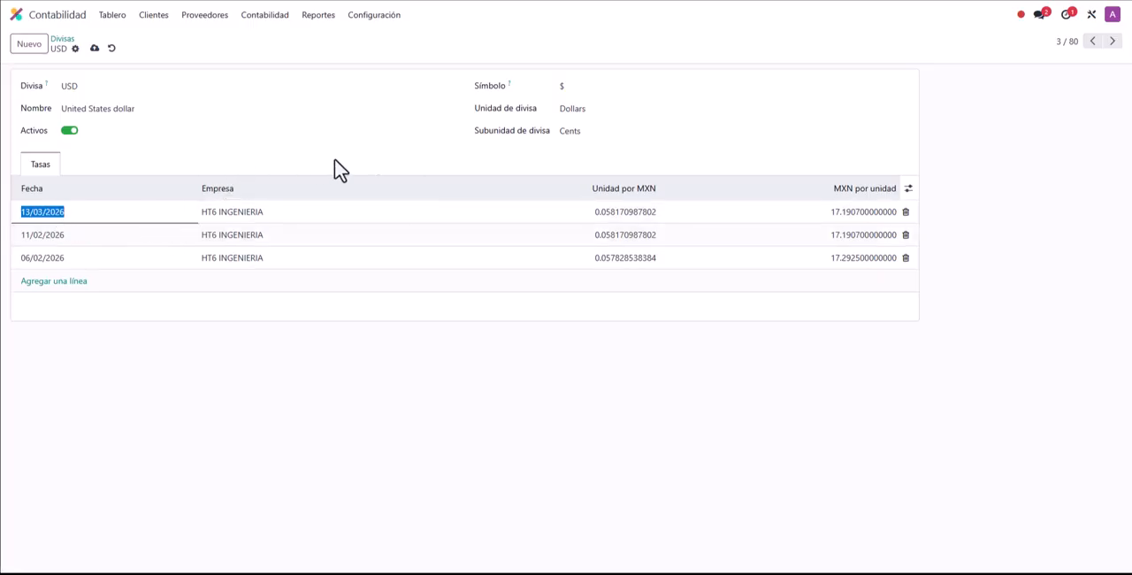
pyautogui.click(446, 176)
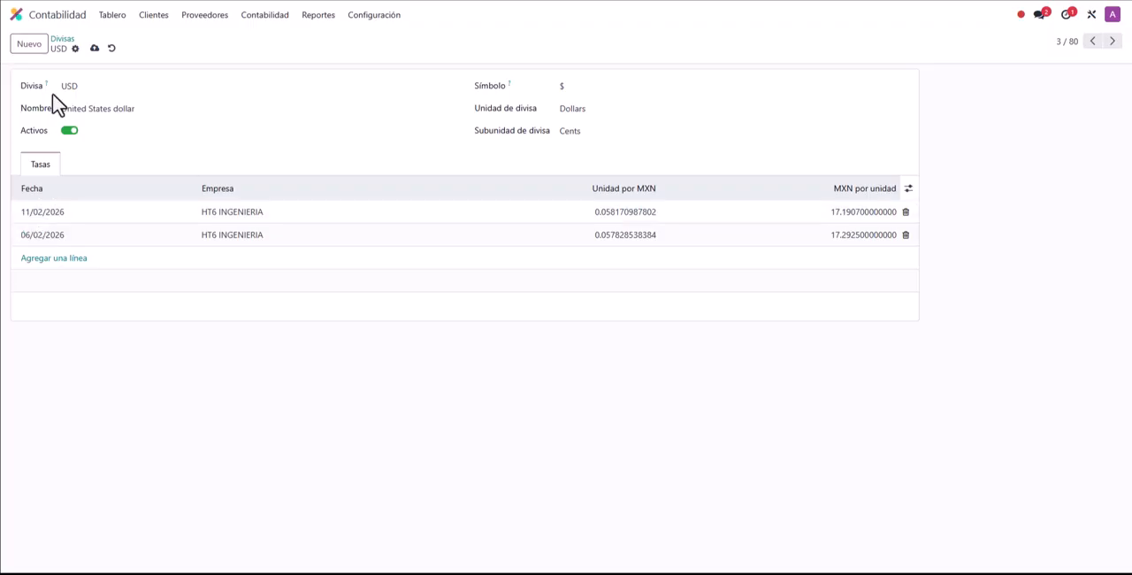
pyautogui.click(51, 258)
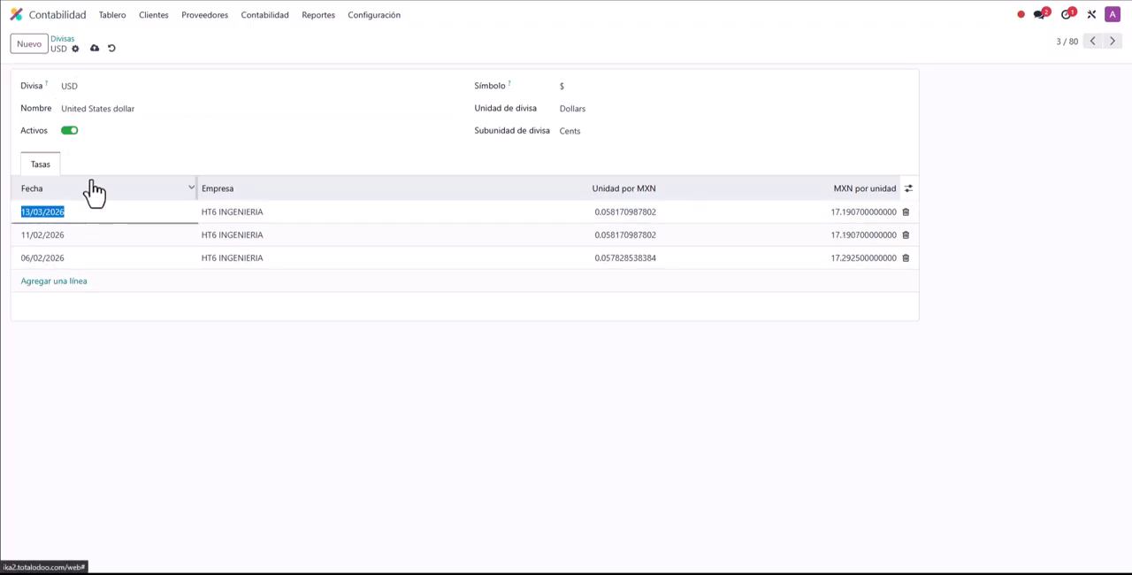
pyautogui.click(841, 213)
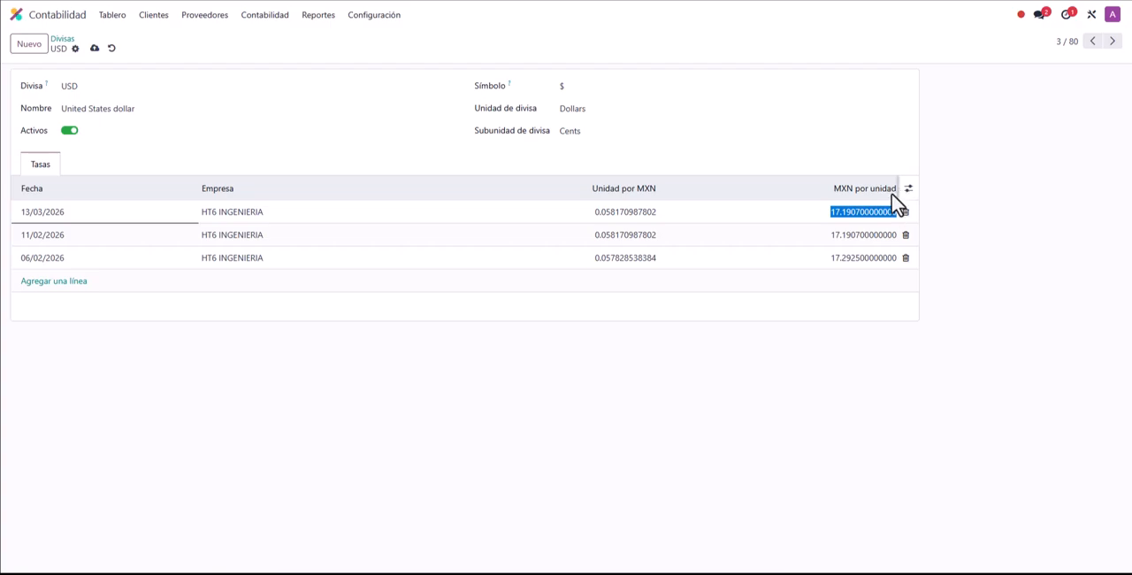
pyautogui.click(836, 213)
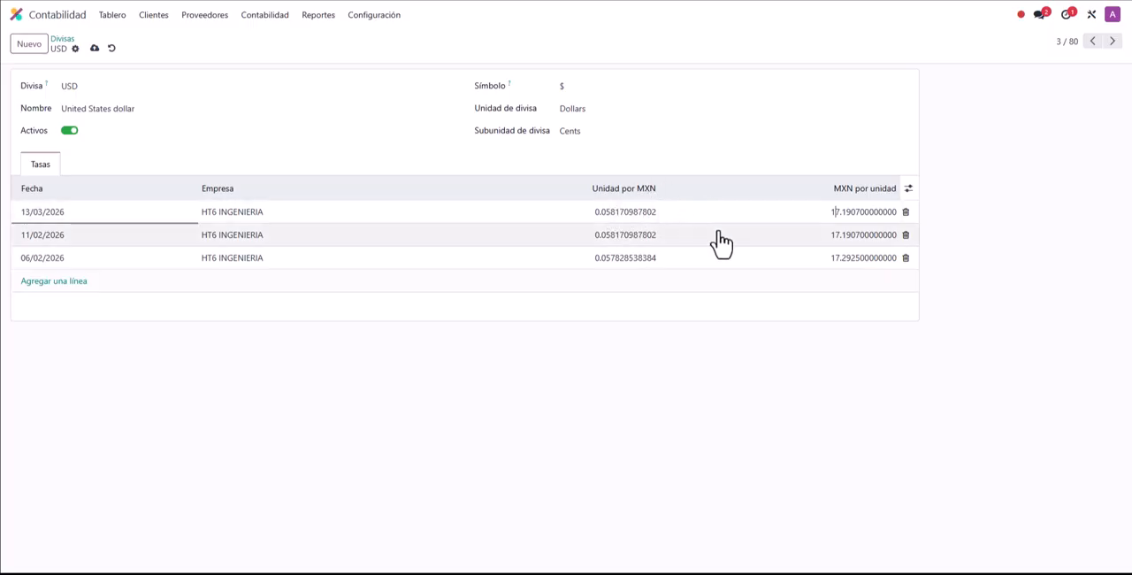
pyautogui.click(831, 212)
pyautogui.write('18.5')
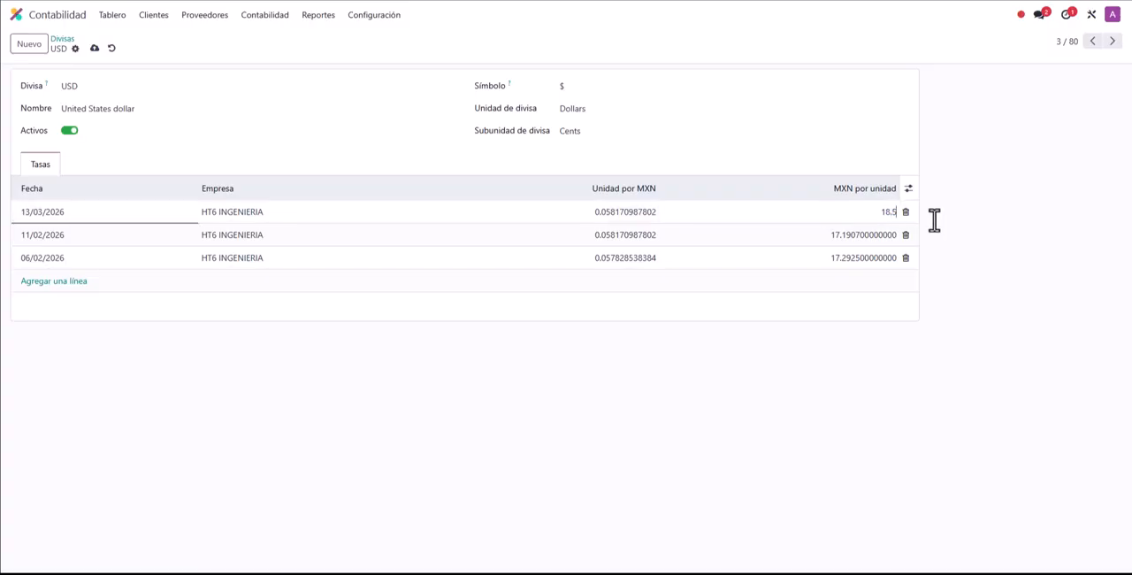
pyautogui.click(625, 225)
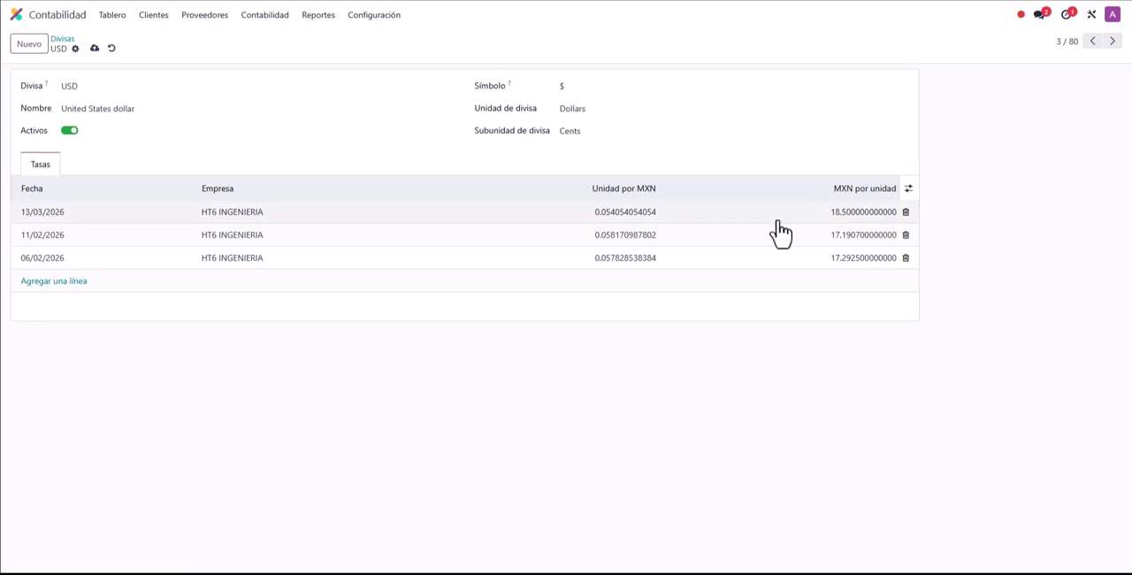
pyautogui.click(95, 48)
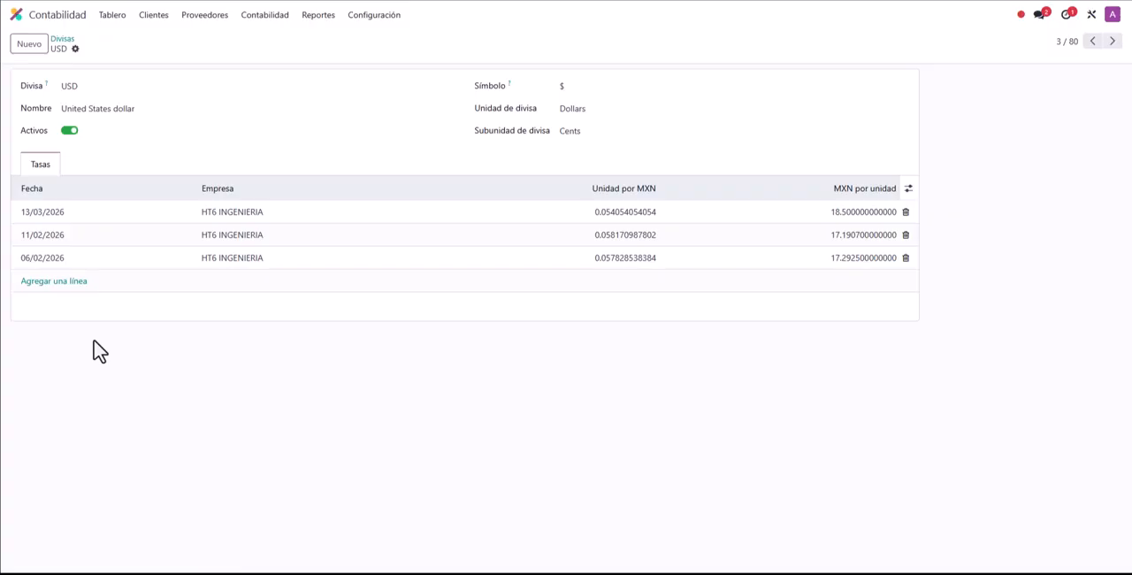
# Step: Try to save a second USD rate dated 13/03/2026 at 18 MXN per unit
pyautogui.click(44, 282)
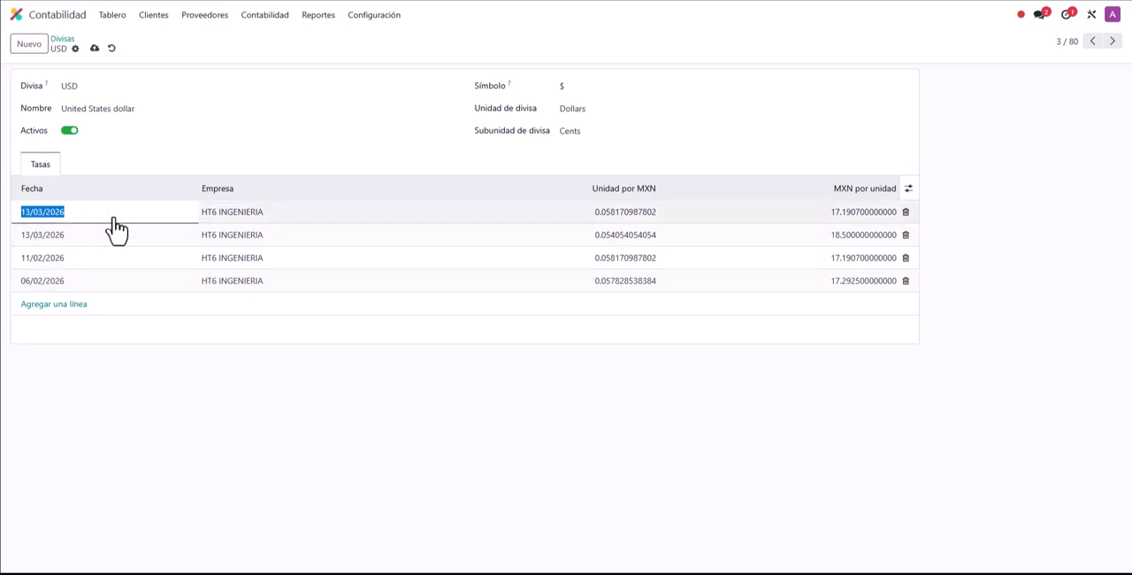
pyautogui.click(849, 210)
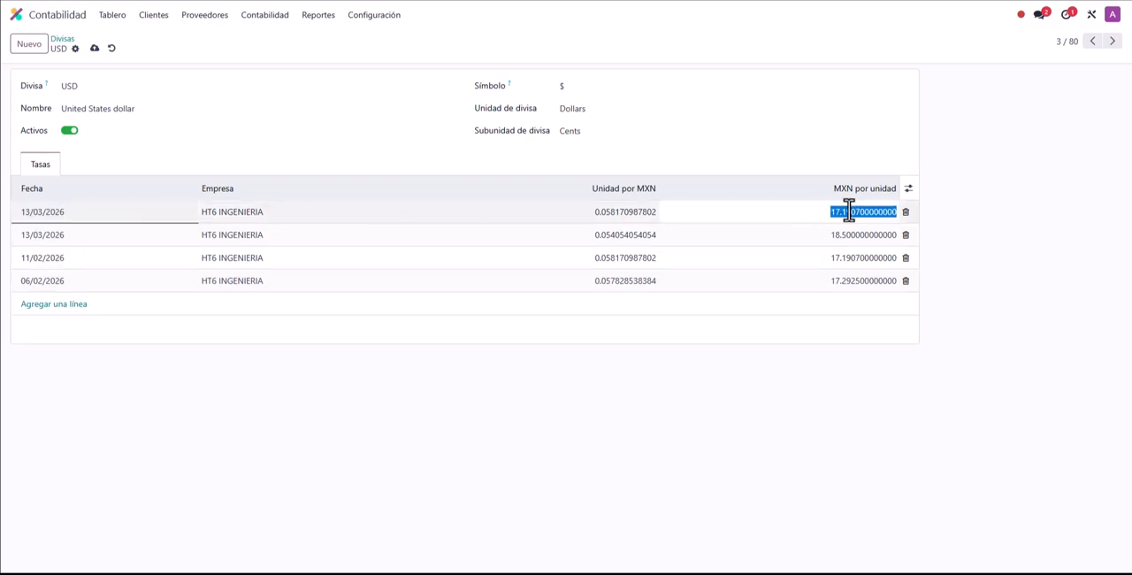
pyautogui.write('18')
pyautogui.click(971, 229)
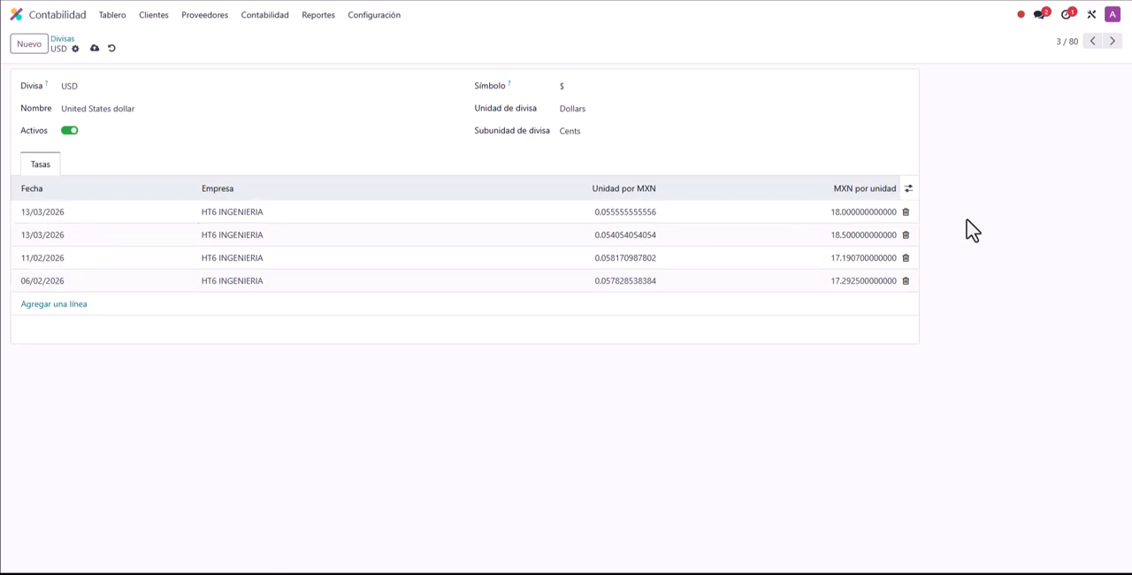
pyautogui.click(95, 47)
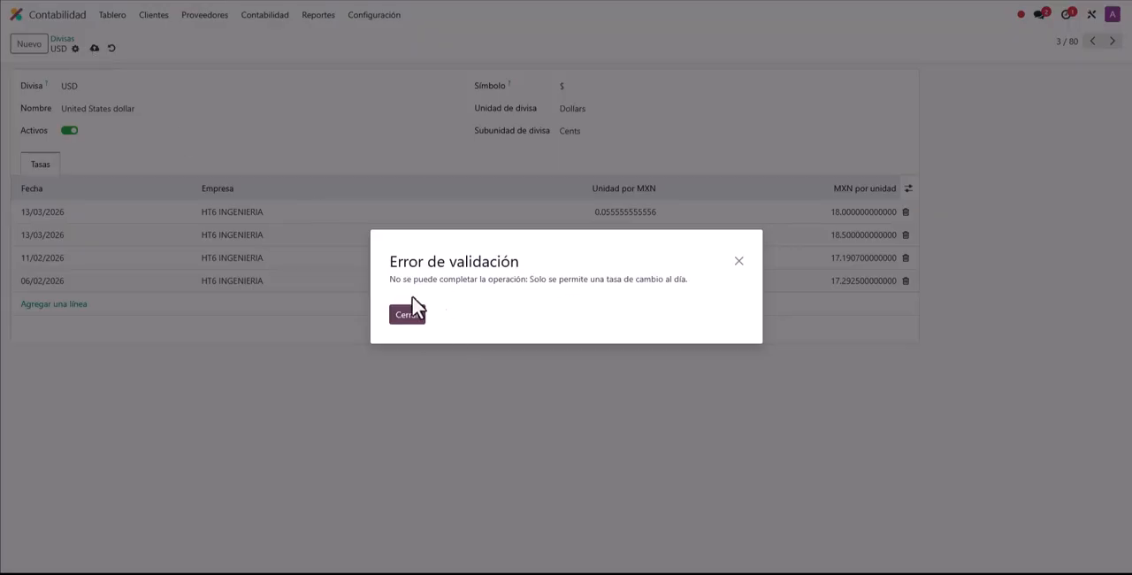
pyautogui.moveTo(393, 283); pyautogui.dragTo(684, 279)
pyautogui.click(686, 280)
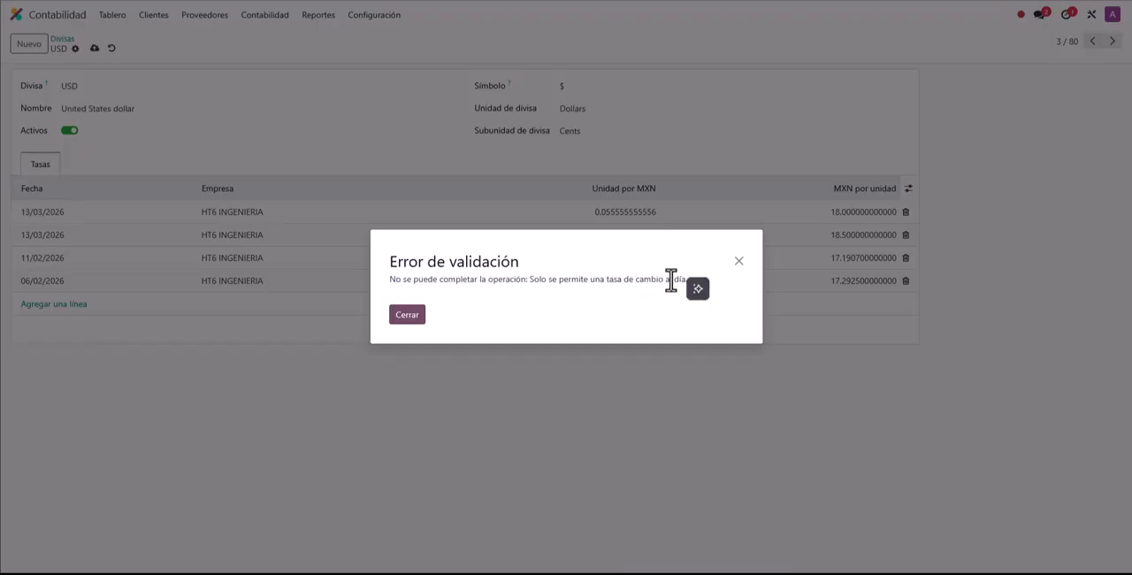
pyautogui.click(741, 262)
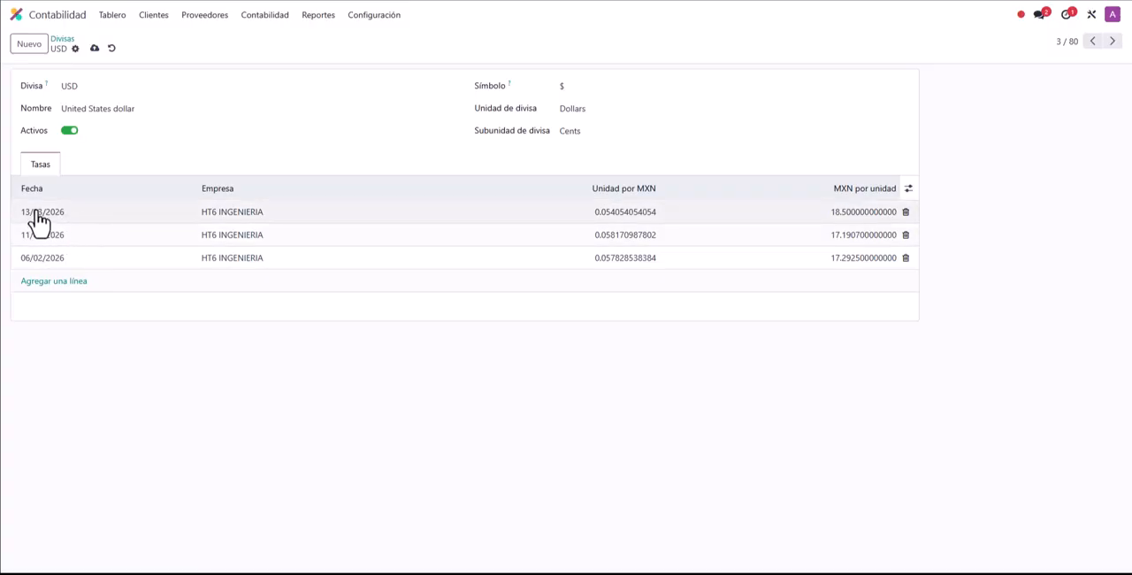
# Step: Change the existing 13/03/2026 USD rate to 18 MXN per unit
pyautogui.click(836, 220)
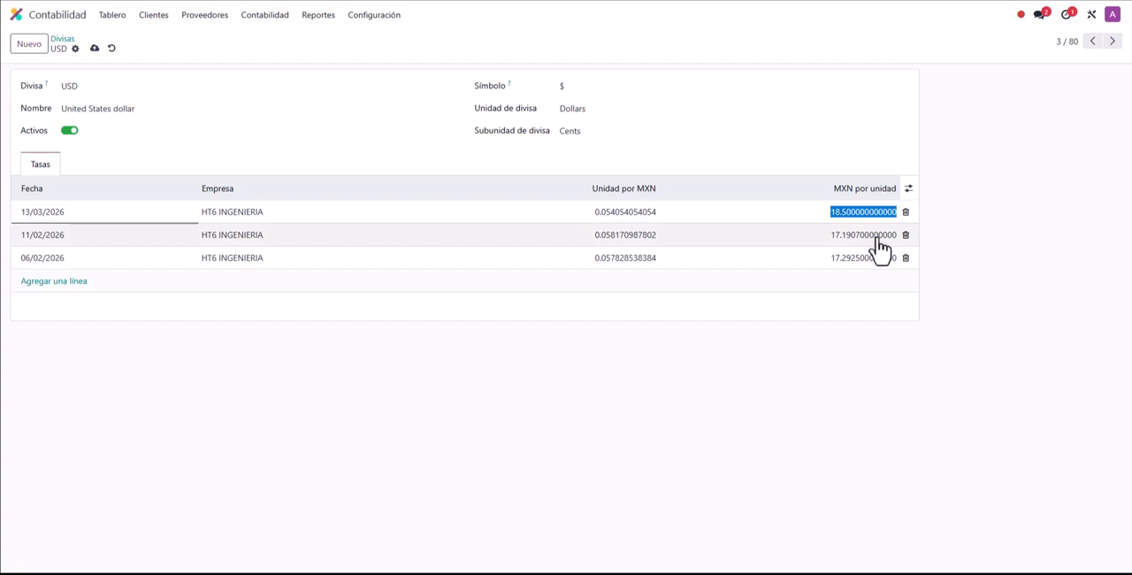
pyautogui.write('18')
pyautogui.click(830, 370)
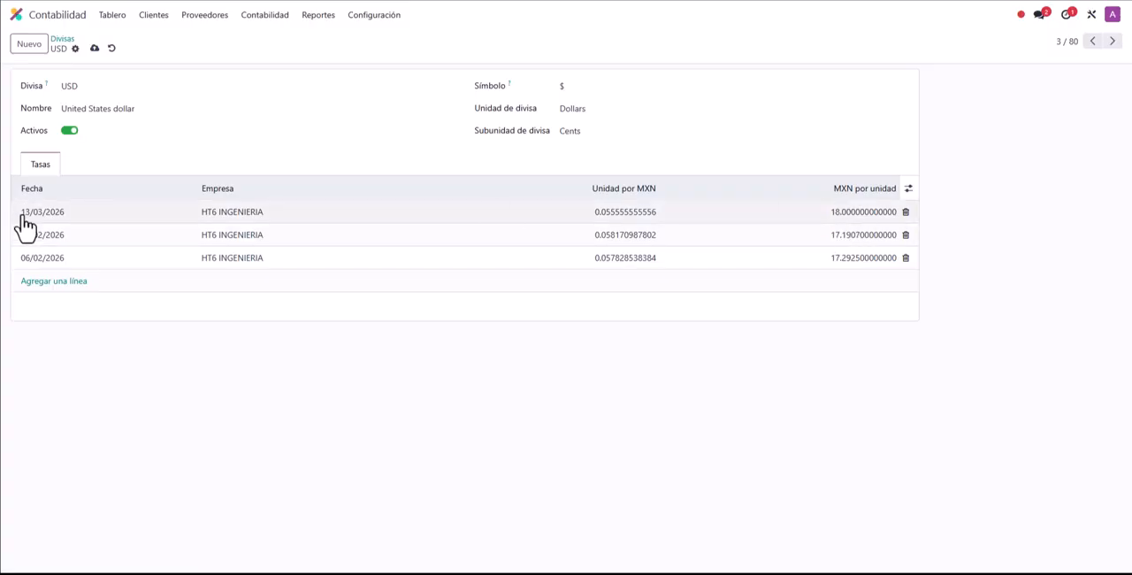
# Step: Set the 13/03/2026 USD rate back to 18.5 MXN per unit and save it
pyautogui.click(850, 217)
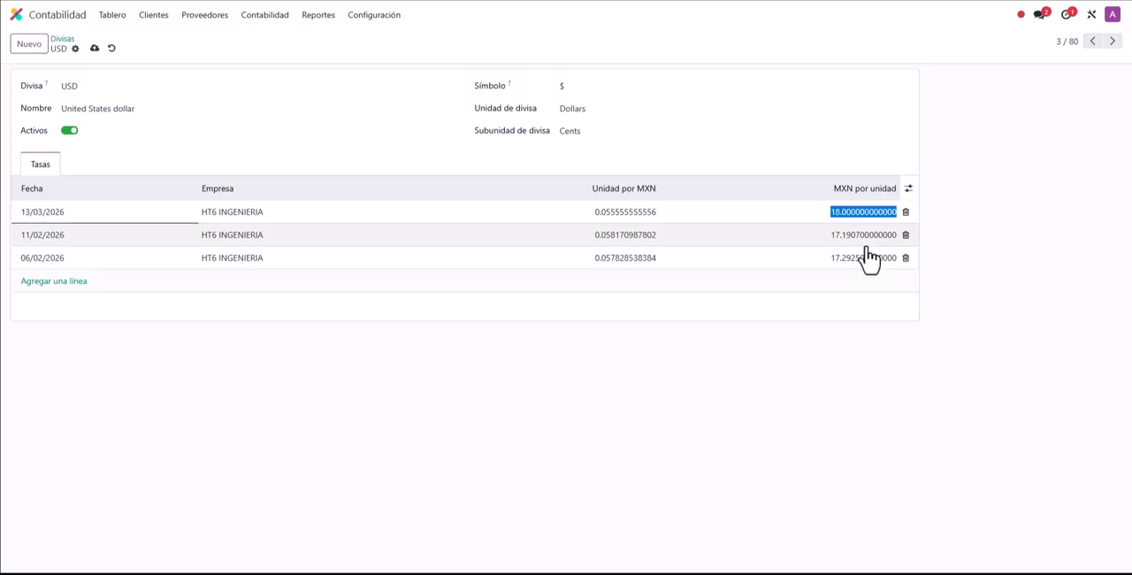
pyautogui.write('1')
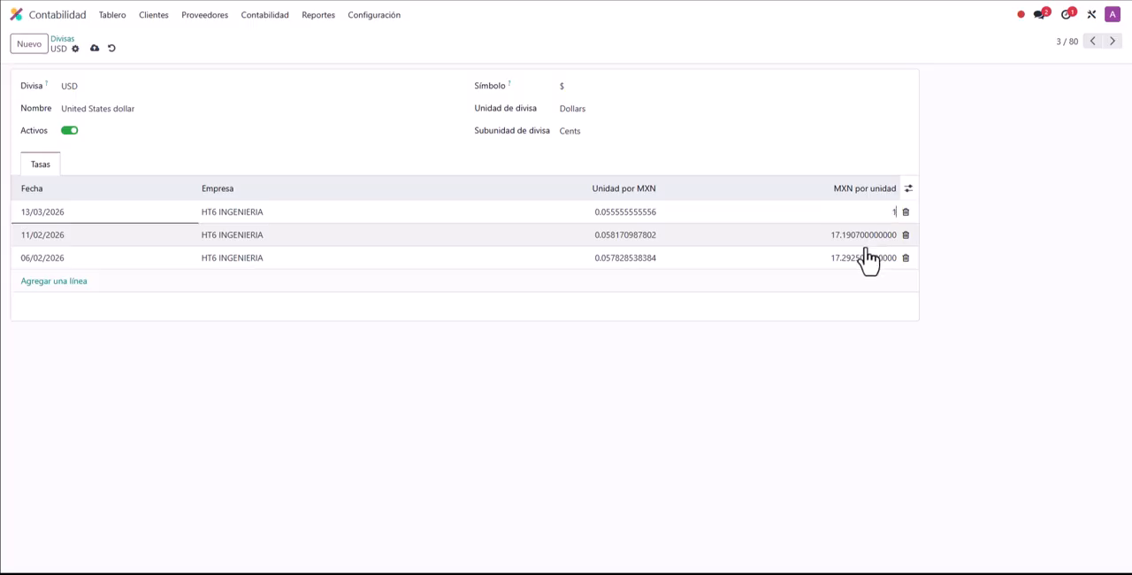
pyautogui.write('8.5')
pyautogui.click(980, 266)
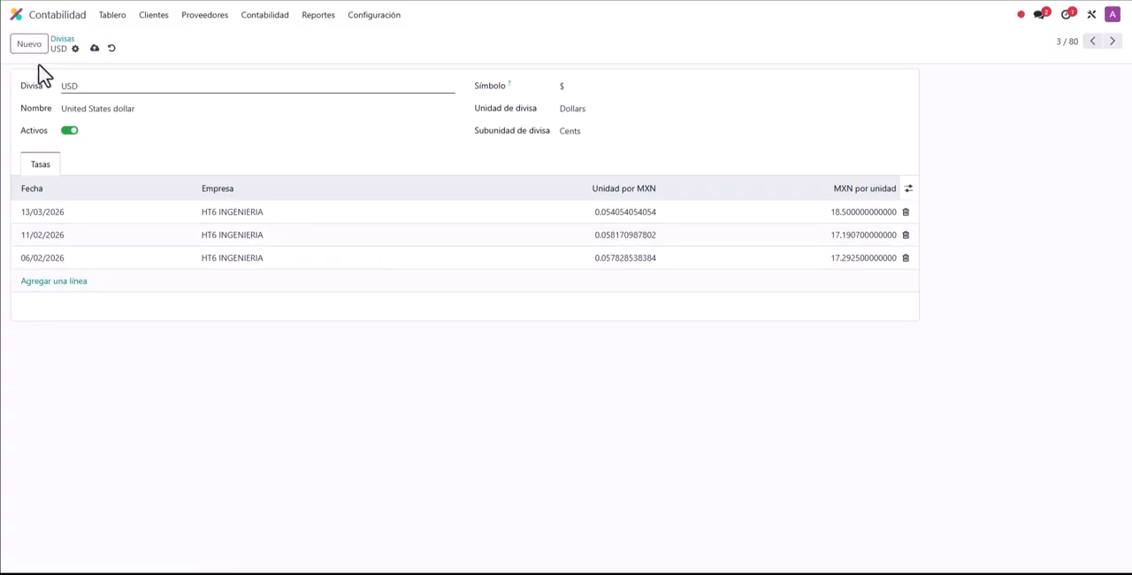
# Step: Switch to Sales, clear the filter on the quotations list, and open the newest PROTEINA ANIMAL quotation
pyautogui.click(16, 16)
pyautogui.click(349, 170)
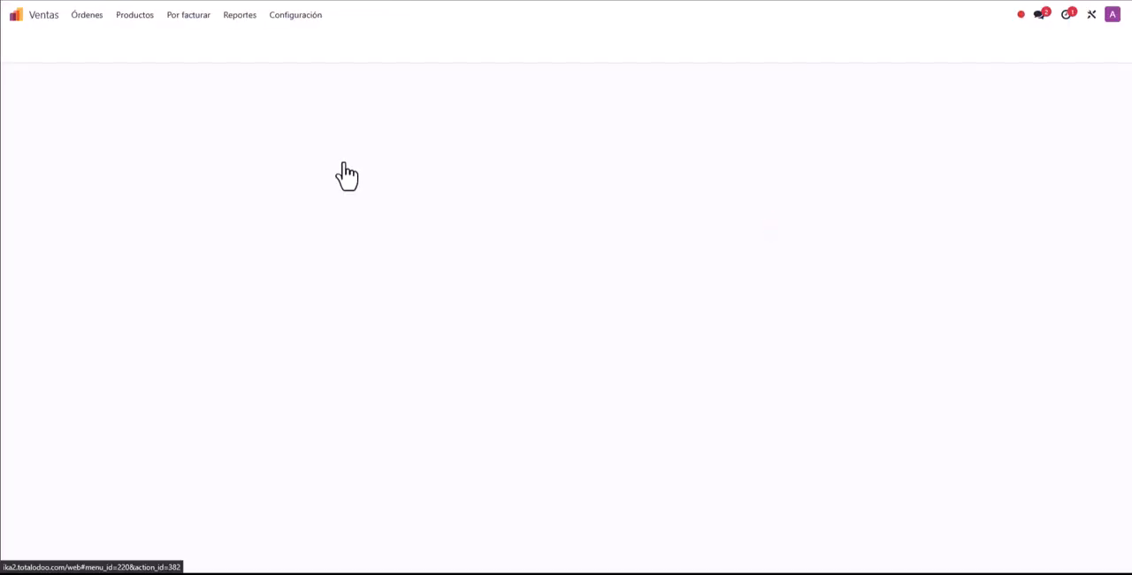
pyautogui.click(492, 43)
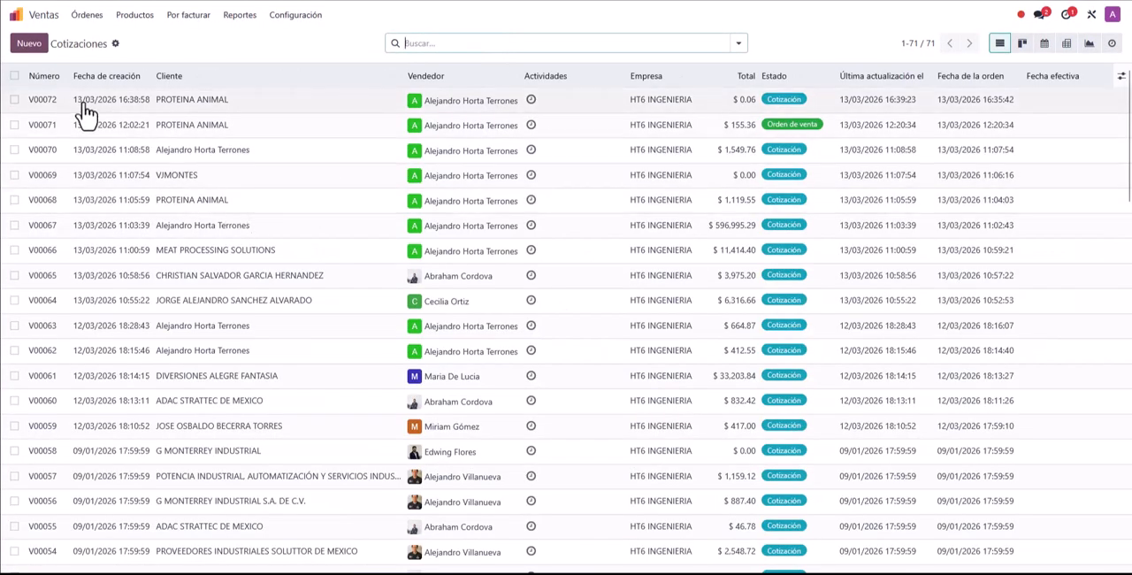
pyautogui.click(198, 110)
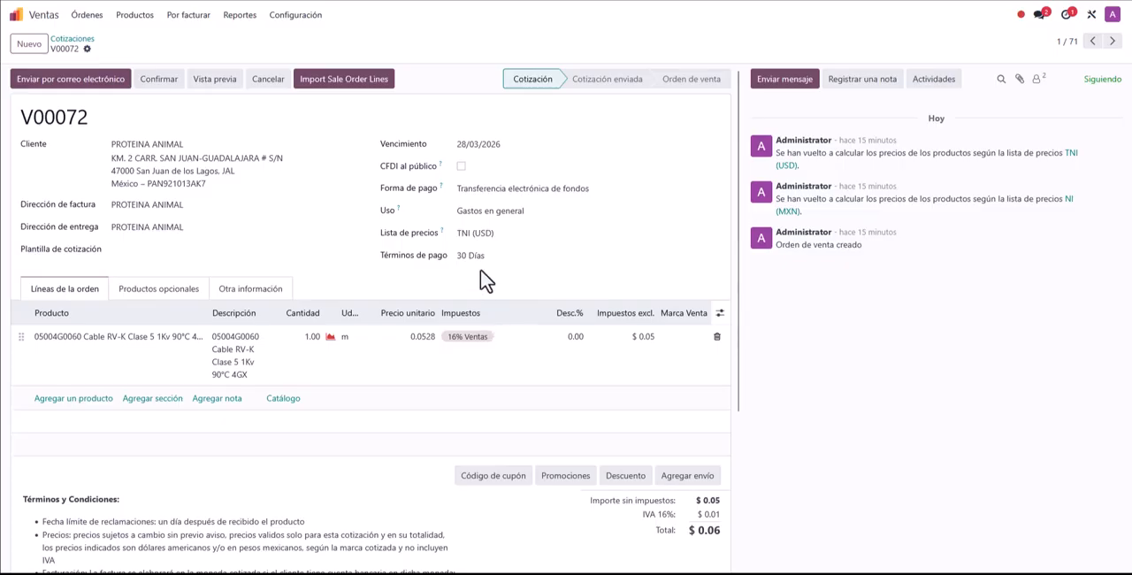
# Step: Change the quotation's price list to LFU (USD) and recalculate the product prices
pyautogui.click(487, 233)
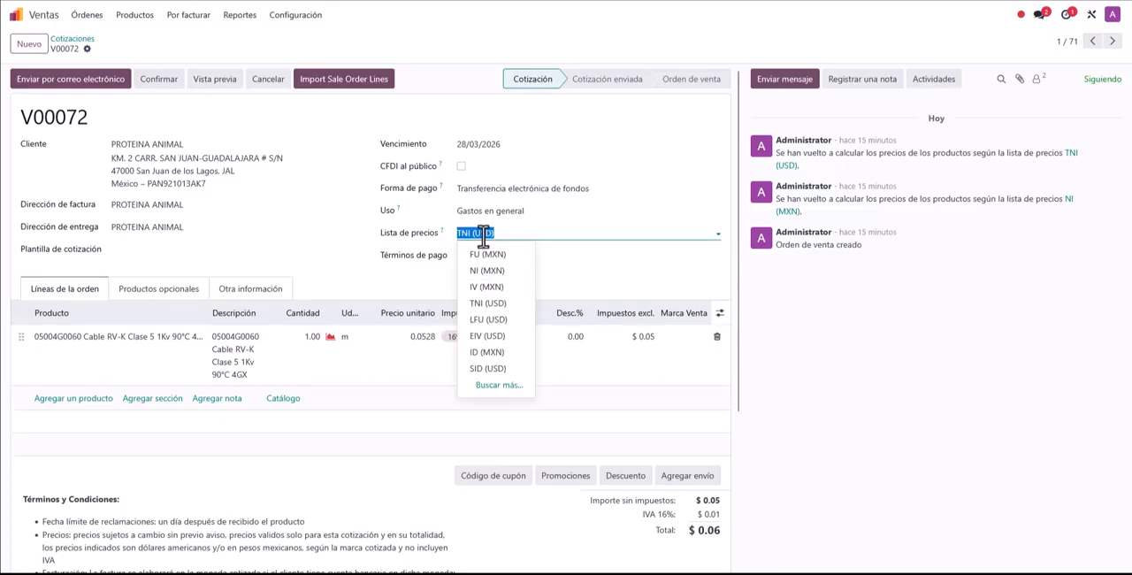
pyautogui.click(489, 322)
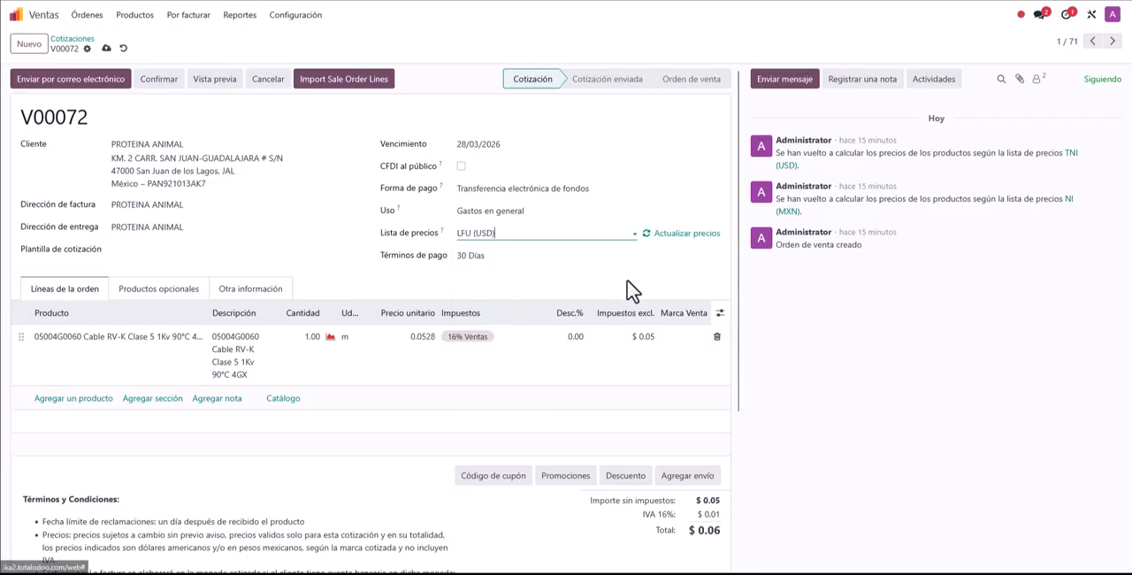
pyautogui.click(687, 247)
pyautogui.click(420, 335)
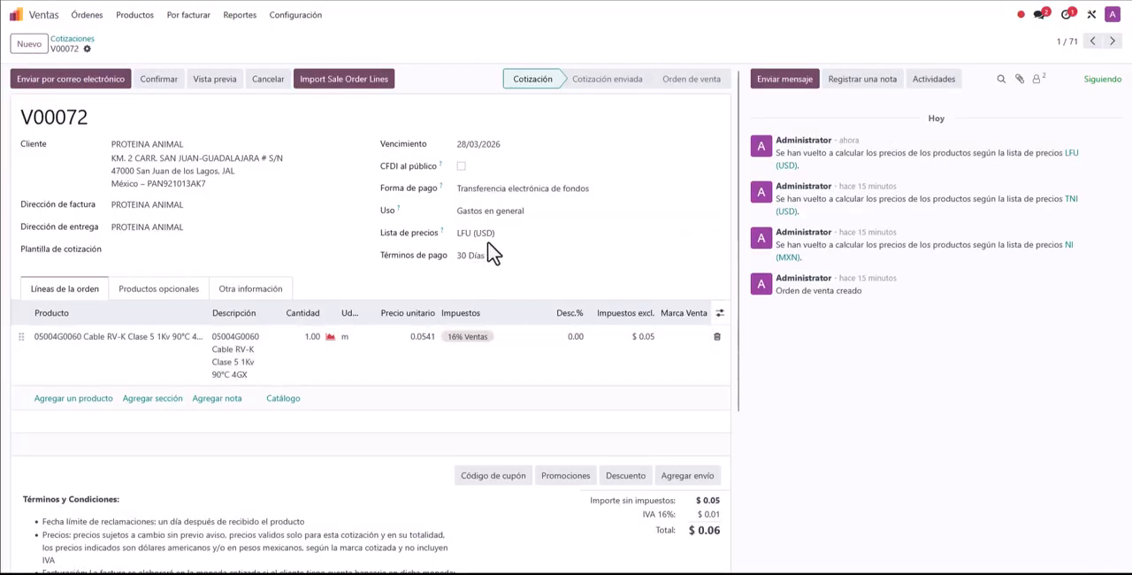
# Step: Switch the quotation's price list back to TNI (USD) and update the prices to match it
pyautogui.click(495, 232)
pyautogui.click(498, 303)
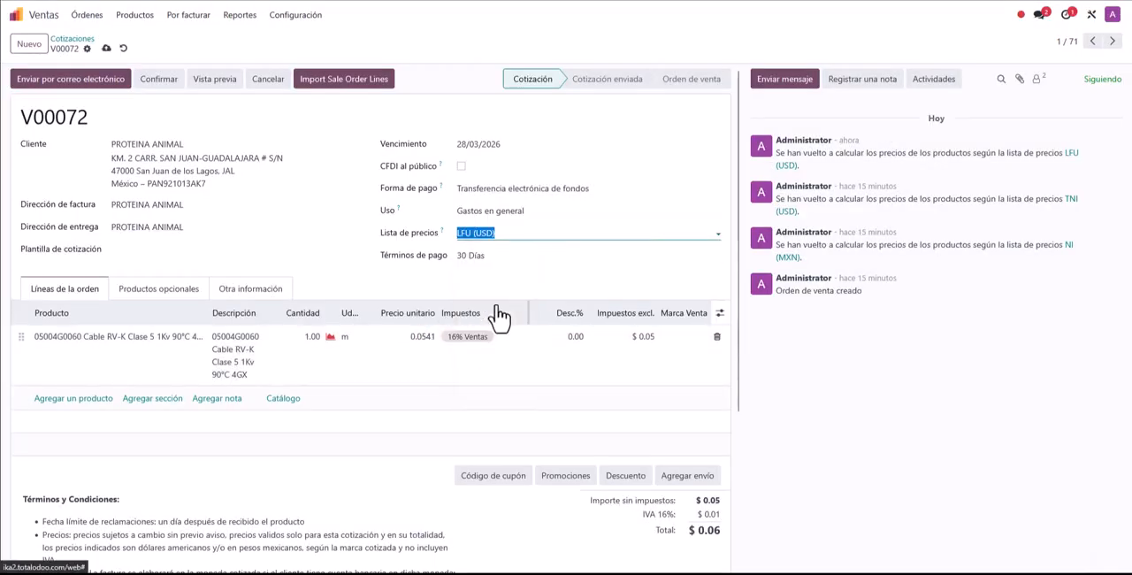
pyautogui.click(673, 235)
pyautogui.click(428, 332)
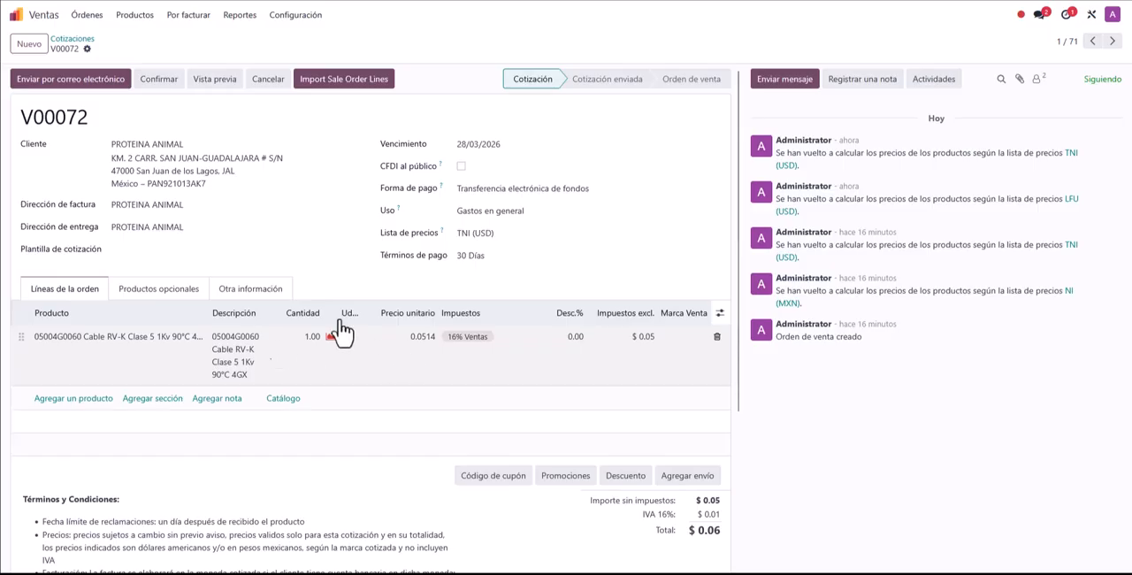
# Step: Set the quantity of the 05004G0060 Cable RV-K line to 600
pyautogui.click(298, 340)
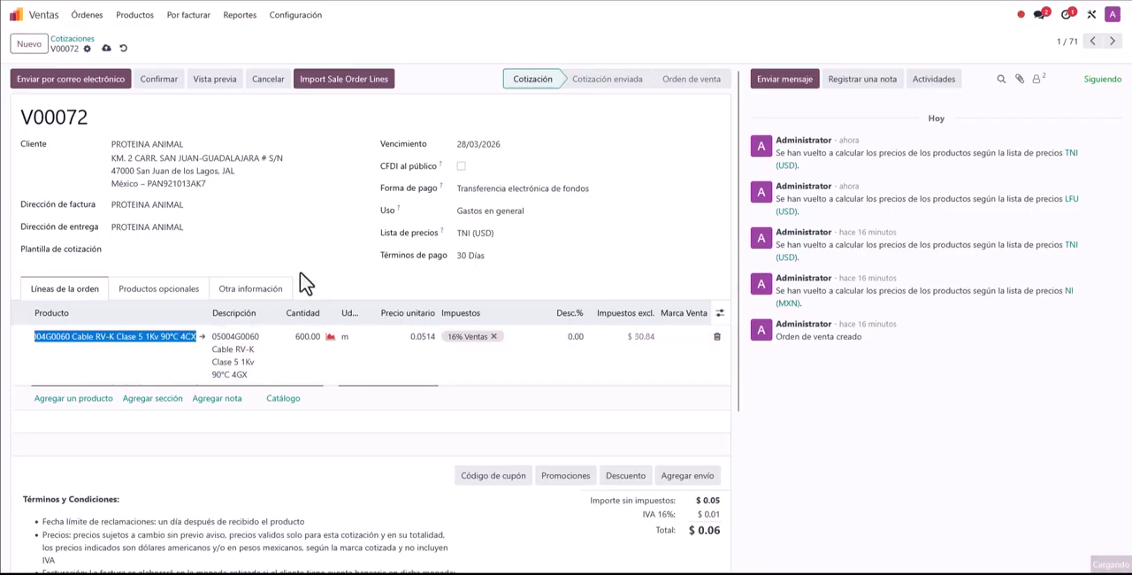
pyautogui.click(449, 398)
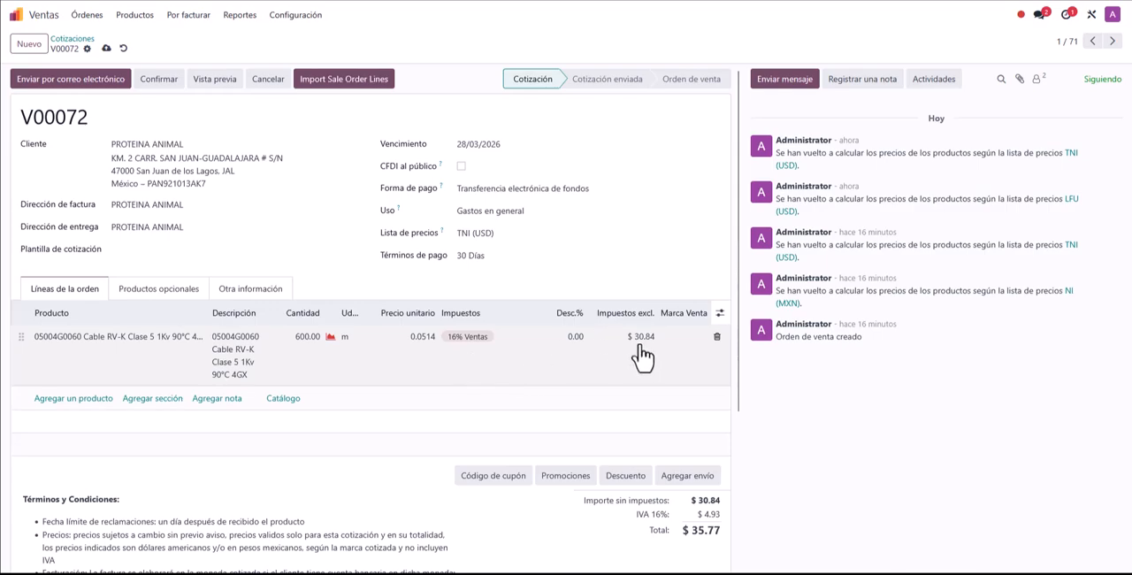
# Step: Remove the 16% Ventas tax from the Cable RV-K line and add it back
pyautogui.click(476, 341)
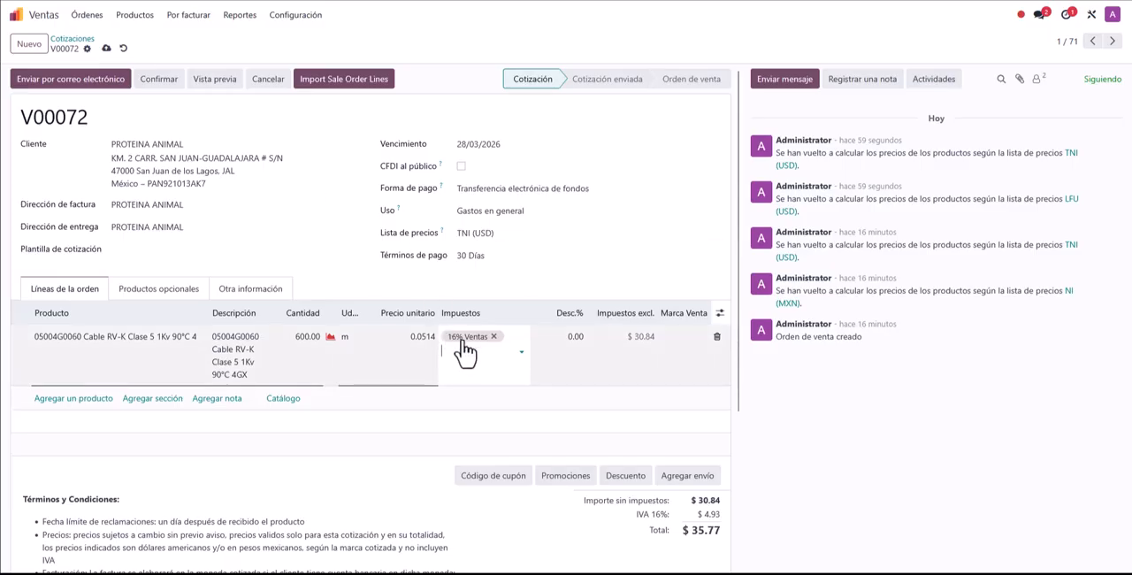
pyautogui.click(495, 338)
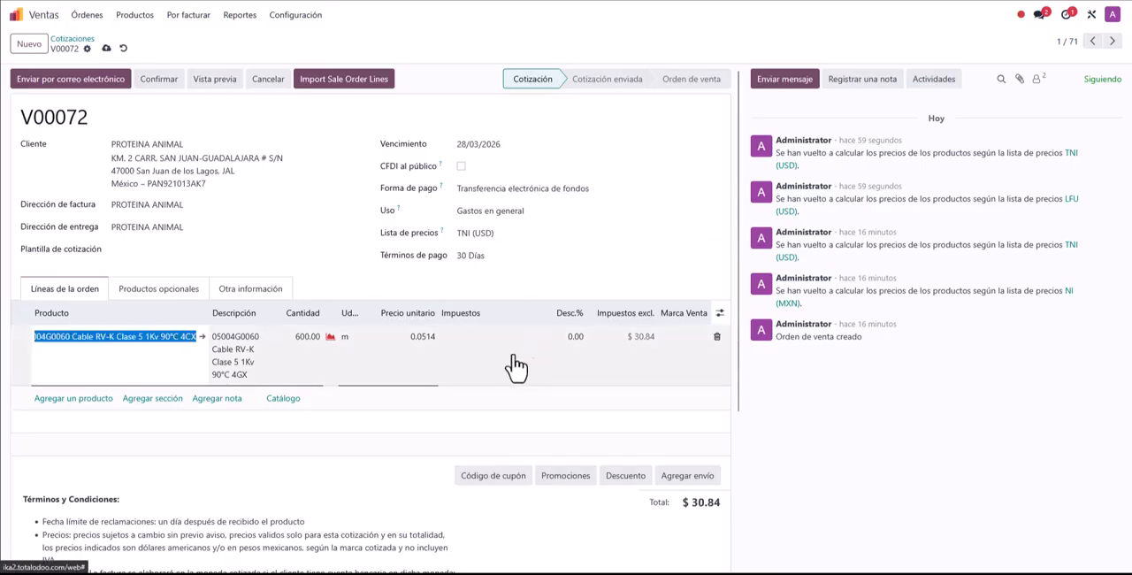
pyautogui.click(495, 356)
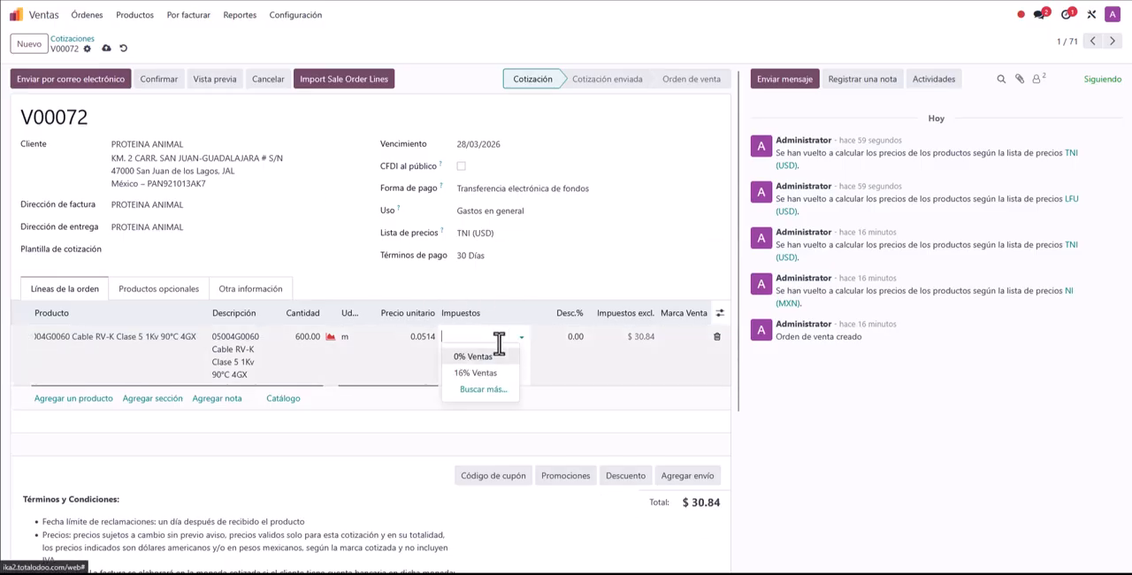
pyautogui.click(483, 373)
pyautogui.click(358, 290)
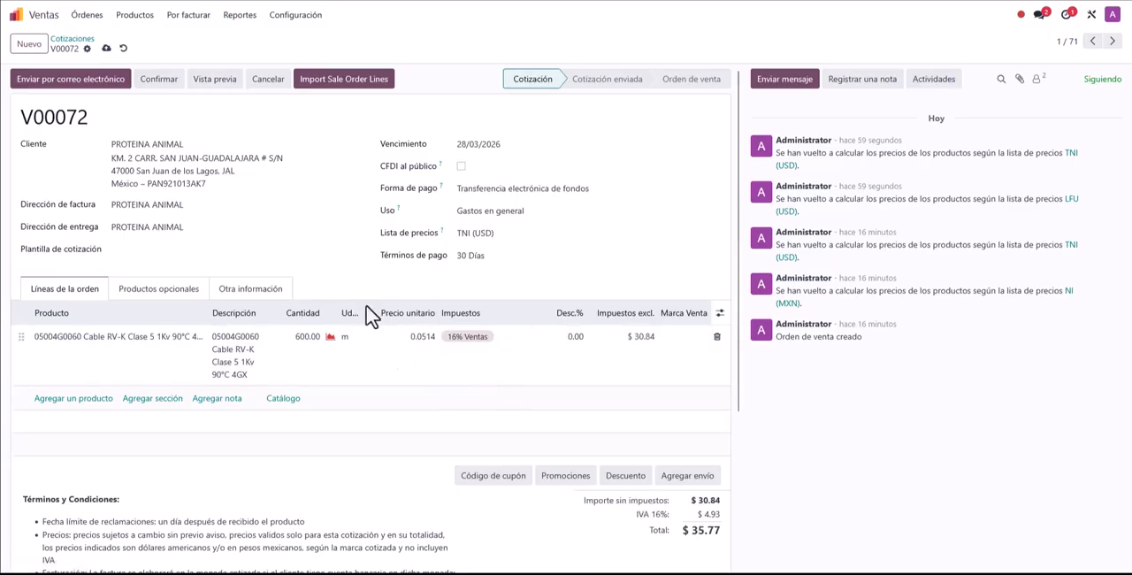
# Step: Add the product [PMA-360] (8.26X 1.05X 0.05 MTS) PISO DIELECTRICO as a second order line and check the totals
pyautogui.click(64, 398)
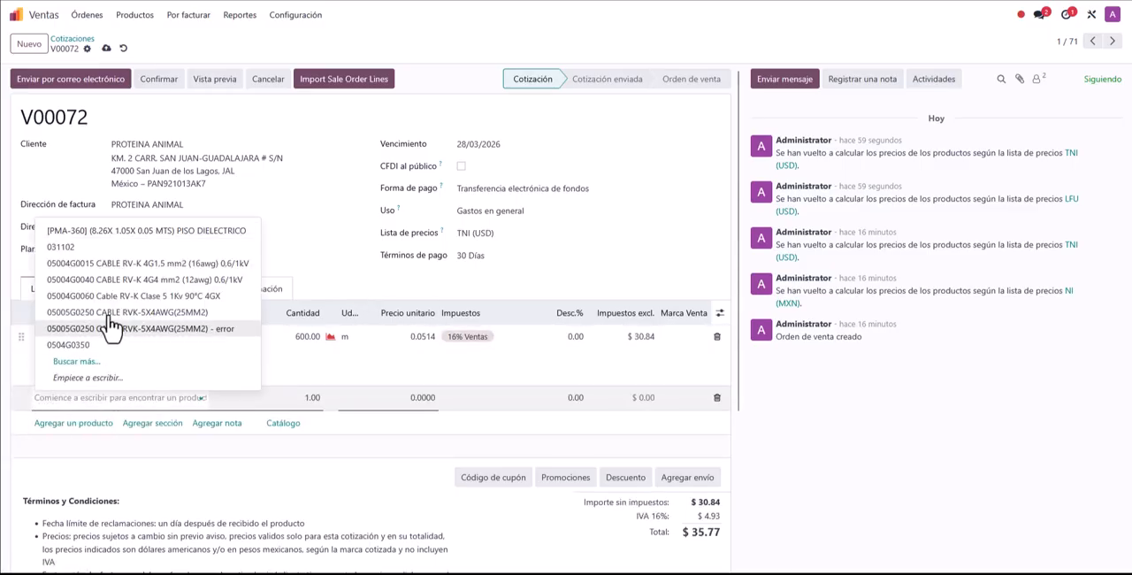
pyautogui.click(159, 230)
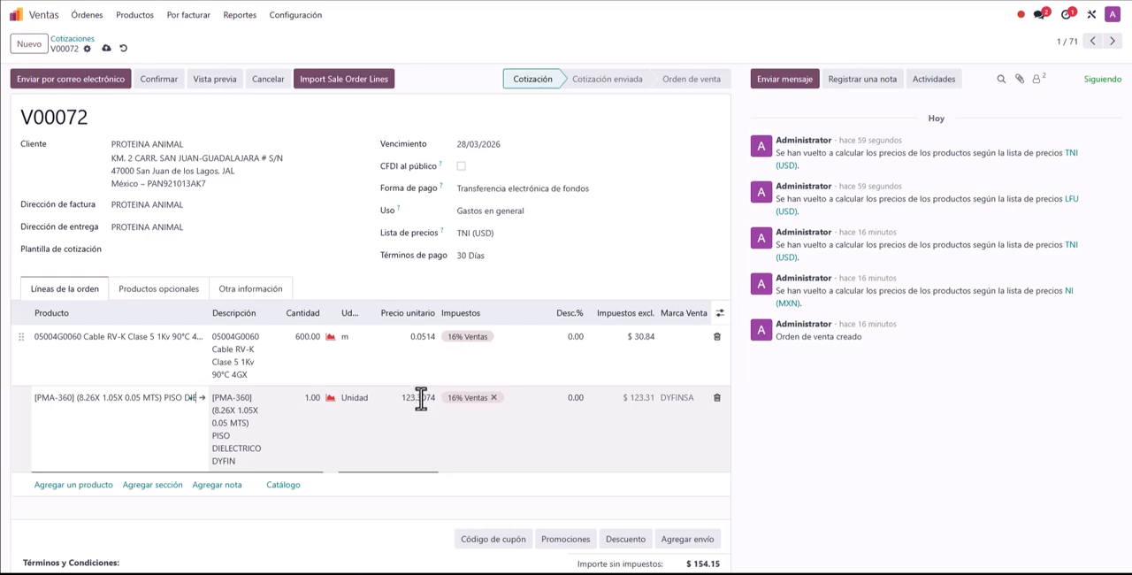
pyautogui.scroll(-3, 421, 397)
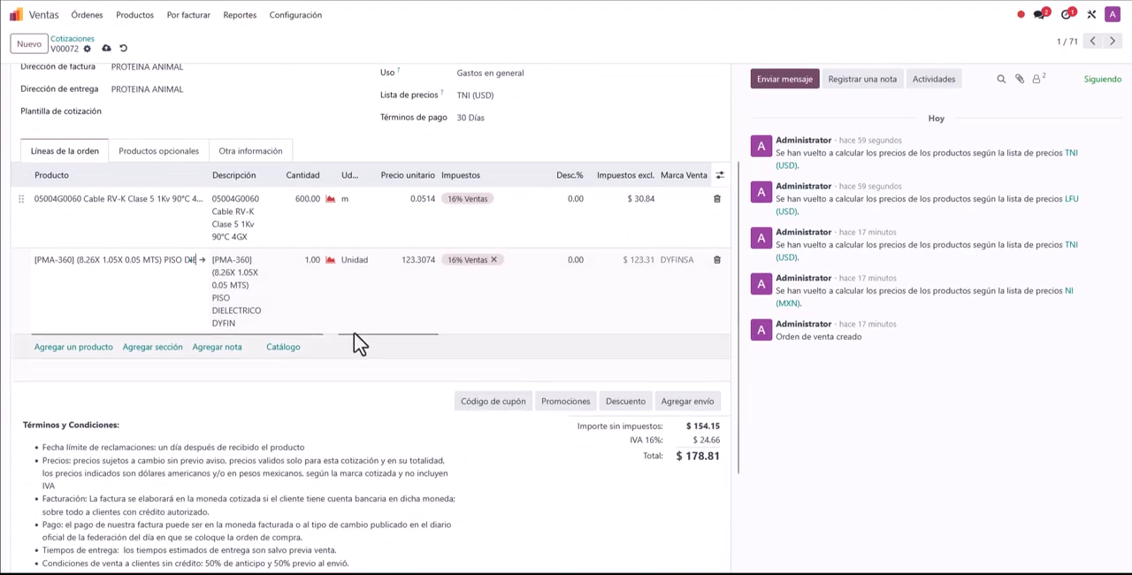
pyautogui.scroll(-2, 405, 292)
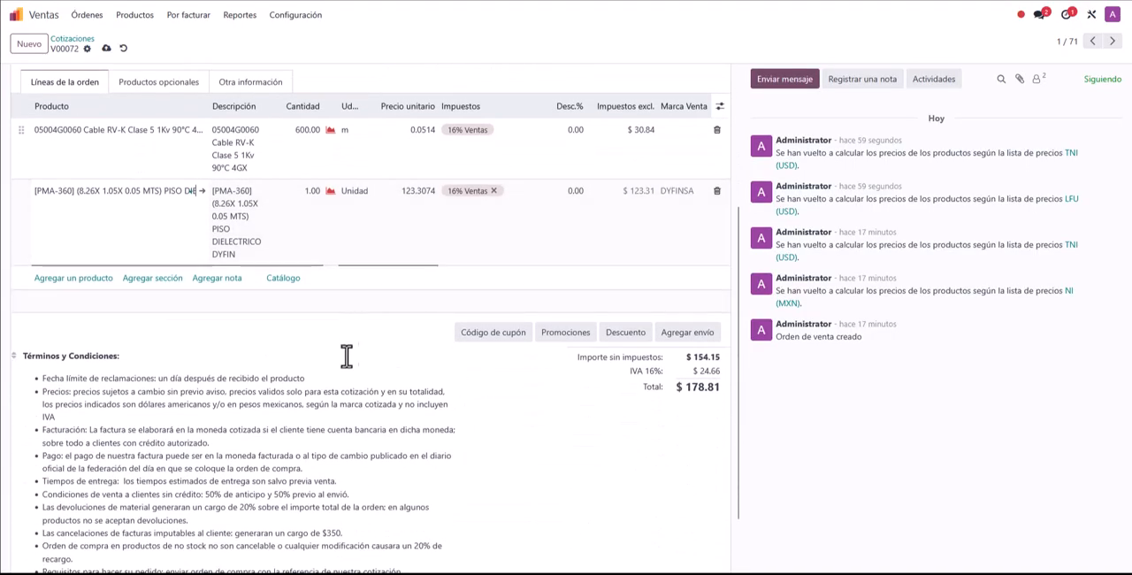
# Step: Add a section named Materiales and move it above both product lines
pyautogui.scroll(1, 91, 298)
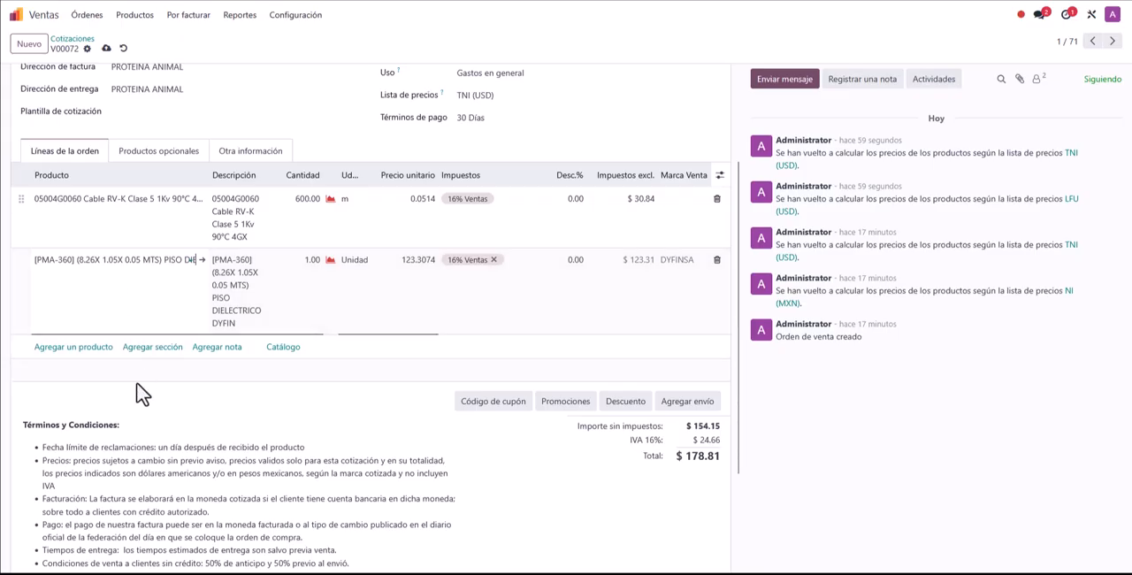
pyautogui.click(177, 358)
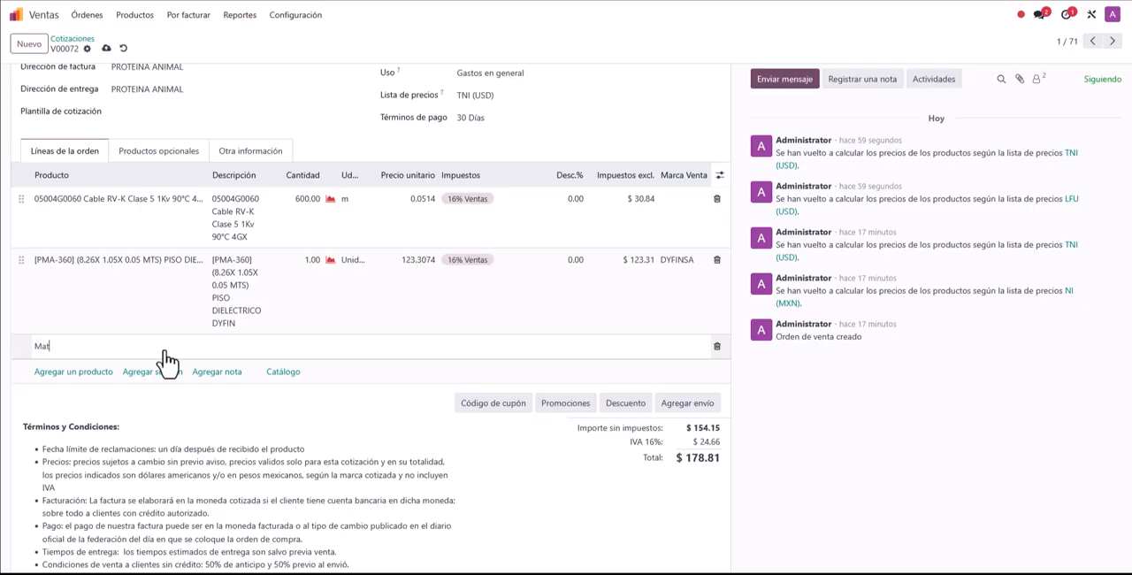
pyautogui.click(75, 371)
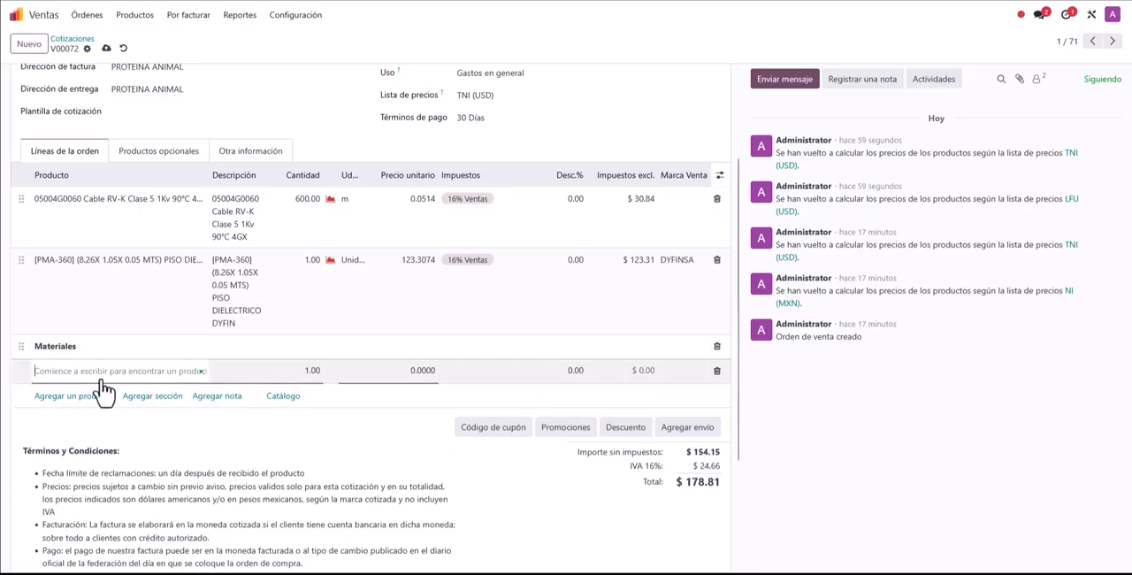
pyautogui.moveTo(20, 346); pyautogui.dragTo(30, 212)
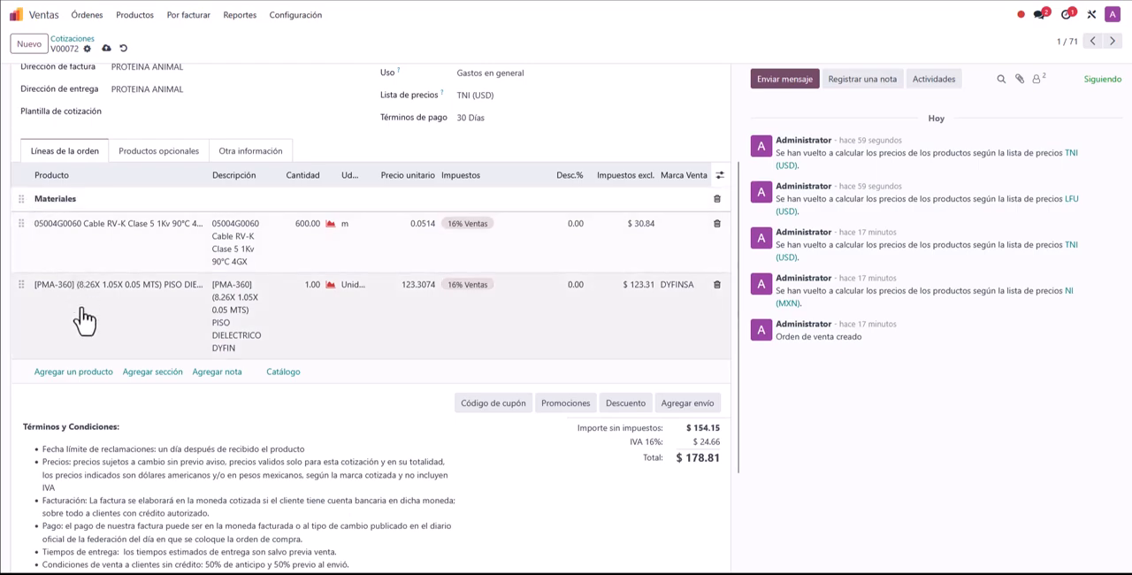
# Step: Add a section named Servicios at the end of the order lines, with the product [1734OE4C] 24 VDC 4POINTS ANALOGS under it
pyautogui.click(152, 371)
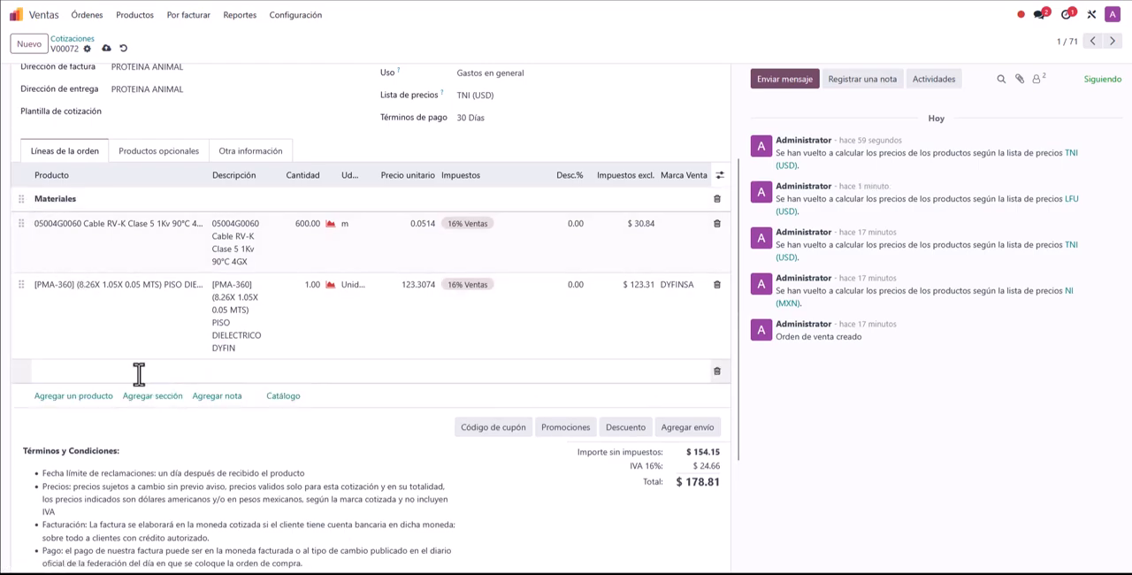
pyautogui.click(73, 396)
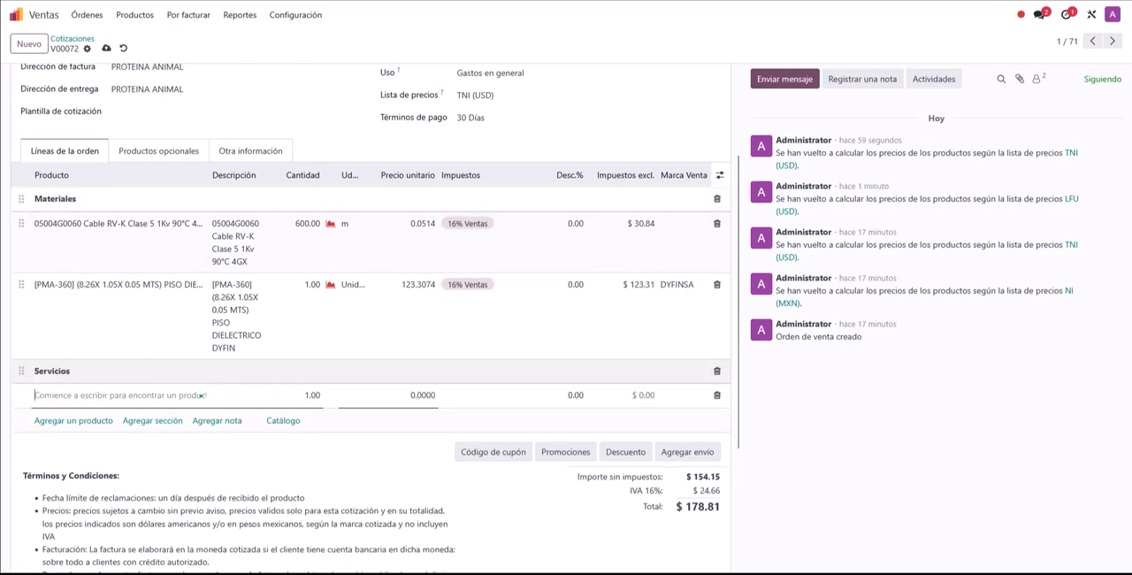
pyautogui.click(84, 394)
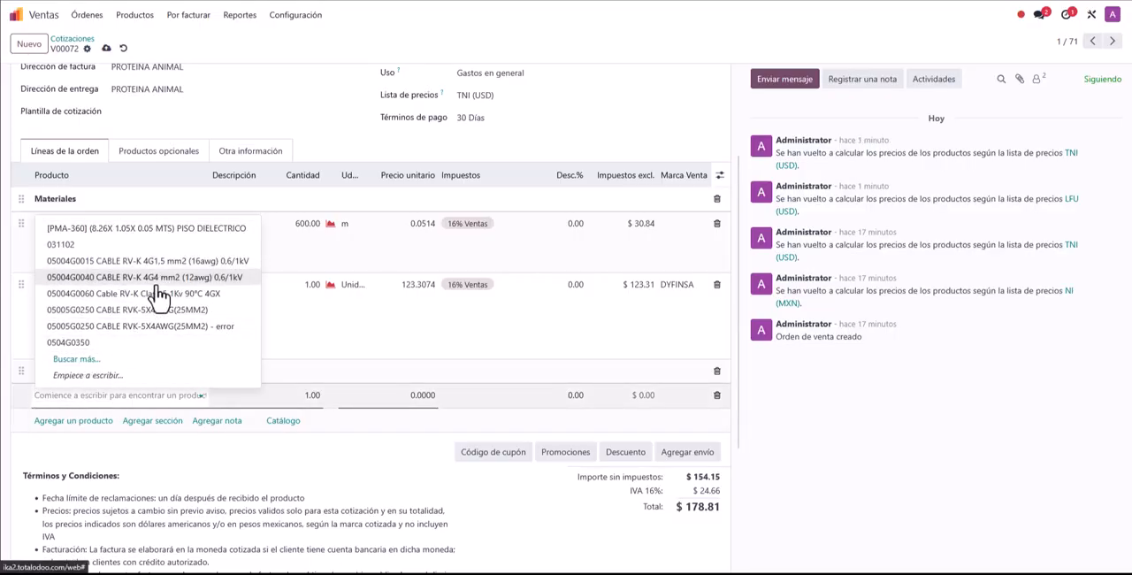
pyautogui.write('34')
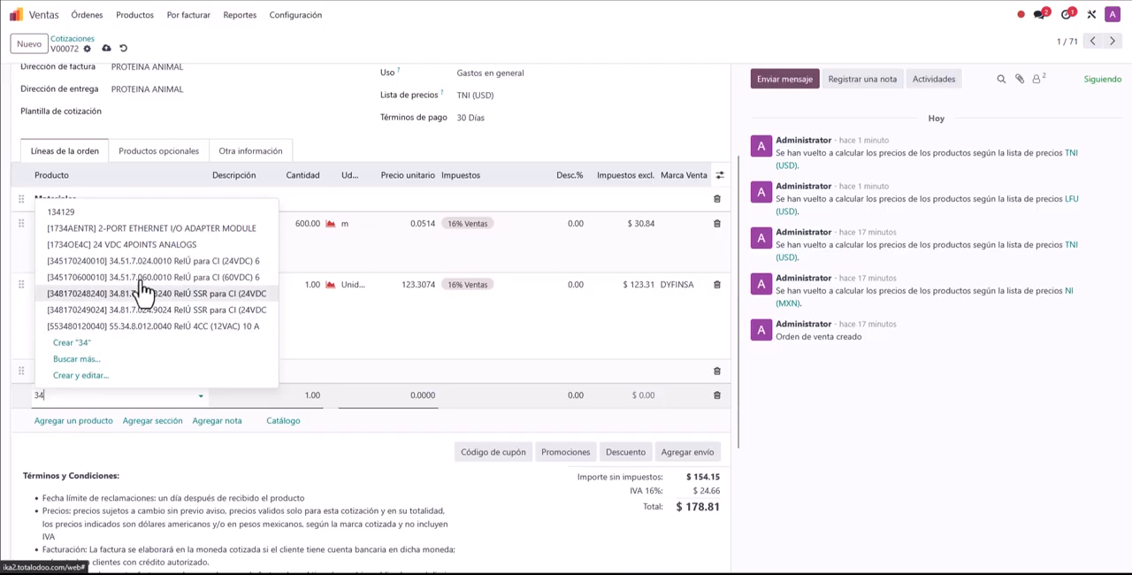
pyautogui.click(141, 245)
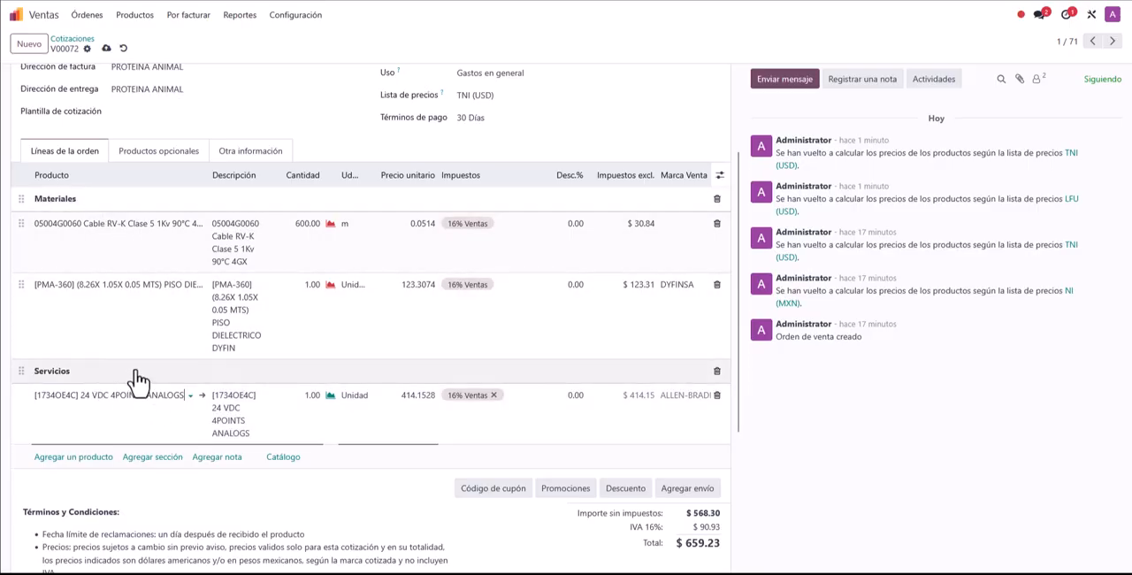
# Step: Add a note at the end of the order lines with "Descripción detallada larga," copied repeatedly to fill about five lines
pyautogui.click(217, 457)
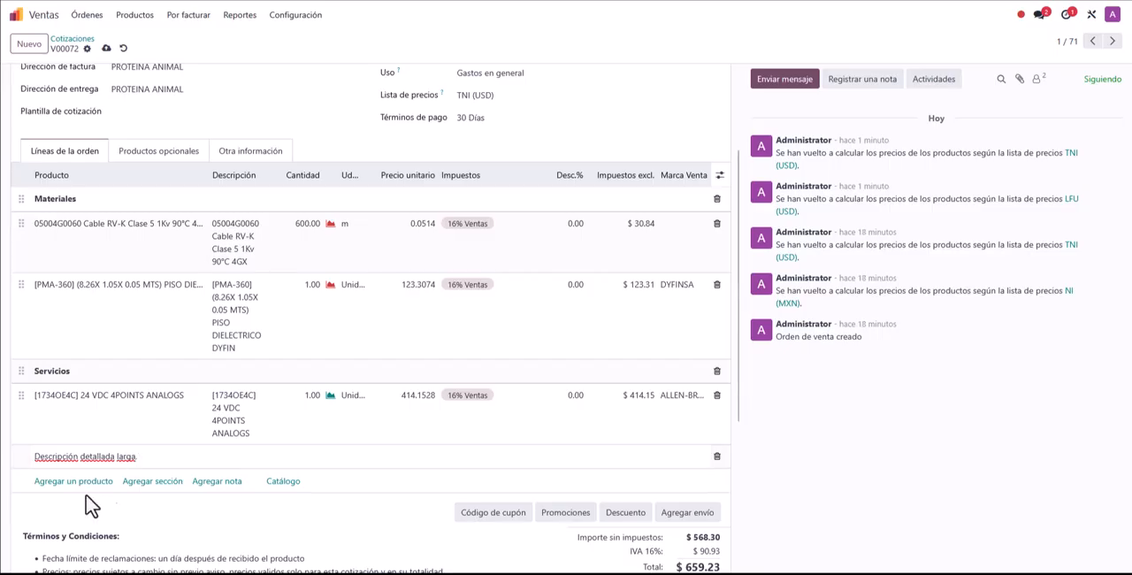
pyautogui.moveTo(137, 456); pyautogui.dragTo(10, 453)
pyautogui.hotkey('ctrl', 'c')
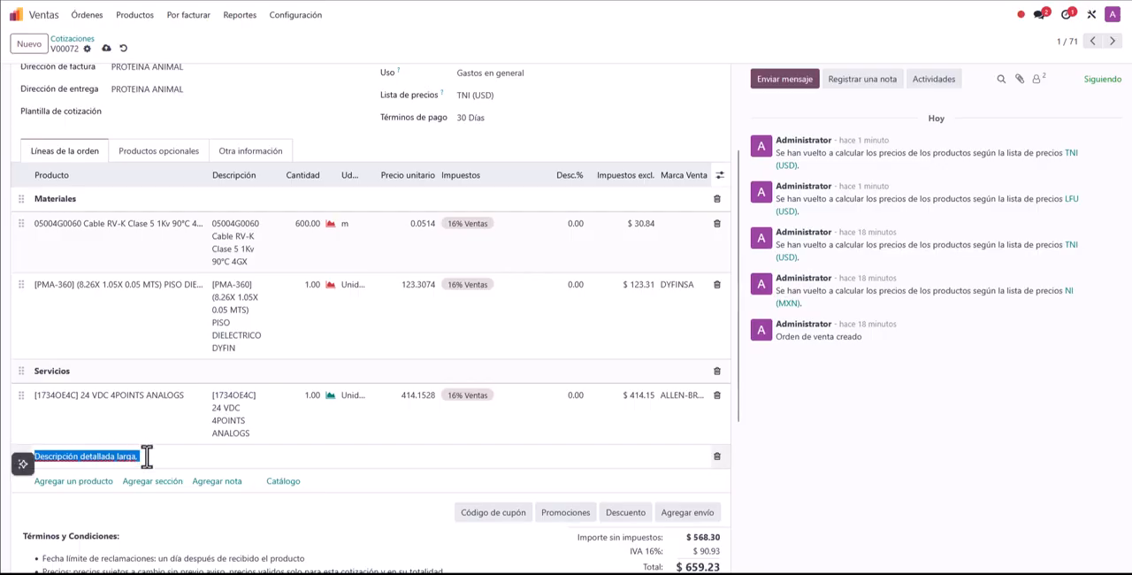
pyautogui.click(160, 457)
pyautogui.hotkey('ctrl', 'v')
pyautogui.hotkey('ctrl', 'v')
pyautogui.hotkey('ctrl', 'v')
pyautogui.hotkey('ctrl', 'v')
pyautogui.hotkey('ctrl', 'v')
pyautogui.hotkey('ctrl', 'v')
pyautogui.hotkey('ctrl', 'v')
pyautogui.hotkey('ctrl', 'v')
pyautogui.hotkey('ctrl', 'v')
pyautogui.hotkey('ctrl', 'v')
pyautogui.hotkey('ctrl', 'v')
pyautogui.hotkey('ctrl', 'v')
pyautogui.hotkey('ctrl', 'v')
pyautogui.hotkey('ctrl', 'v')
pyautogui.hotkey('ctrl', 'v')
pyautogui.hotkey('ctrl', 'v')
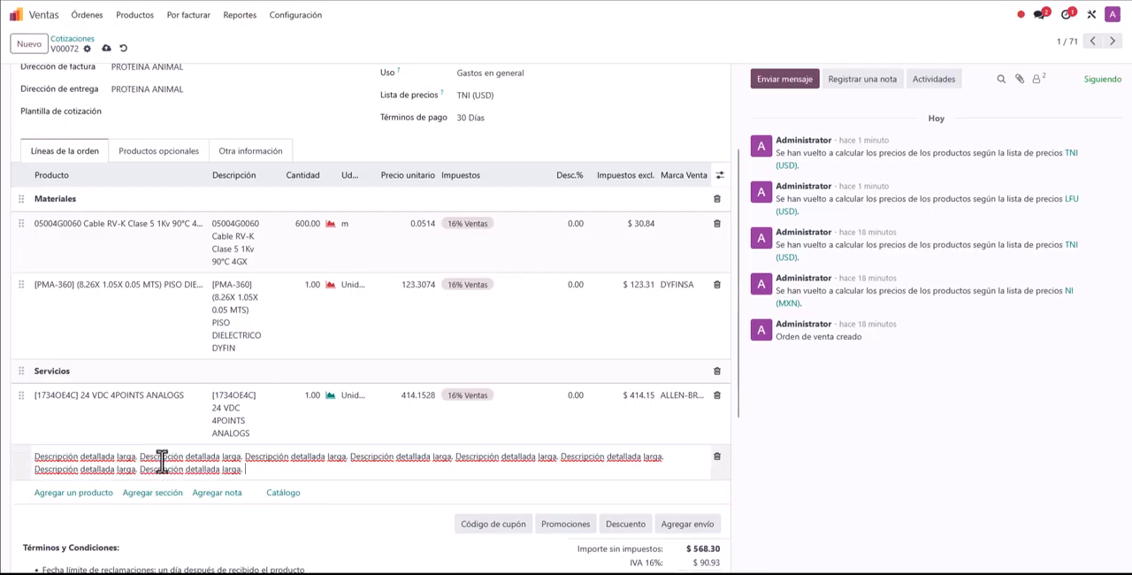
pyautogui.hotkey('ctrl', 'v')
pyautogui.hotkey('ctrl', 'v')
pyautogui.hotkey('ctrl', 'v')
pyautogui.hotkey('ctrl', 'v')
pyautogui.hotkey('ctrl', 'v')
pyautogui.hotkey('ctrl', 'v')
pyautogui.hotkey('ctrl', 'v')
pyautogui.hotkey('ctrl', 'v')
pyautogui.hotkey('ctrl', 'v')
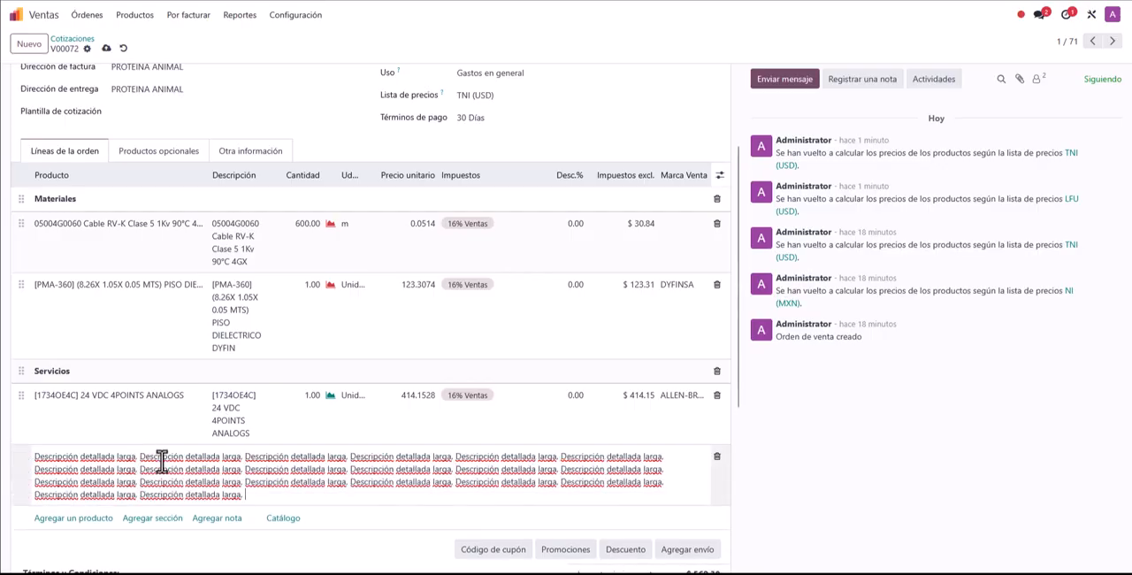
pyautogui.hotkey('ctrl', 'v')
pyautogui.hotkey('ctrl', 'v')
pyautogui.hotkey('ctrl', 'v')
pyautogui.hotkey('ctrl', 'v')
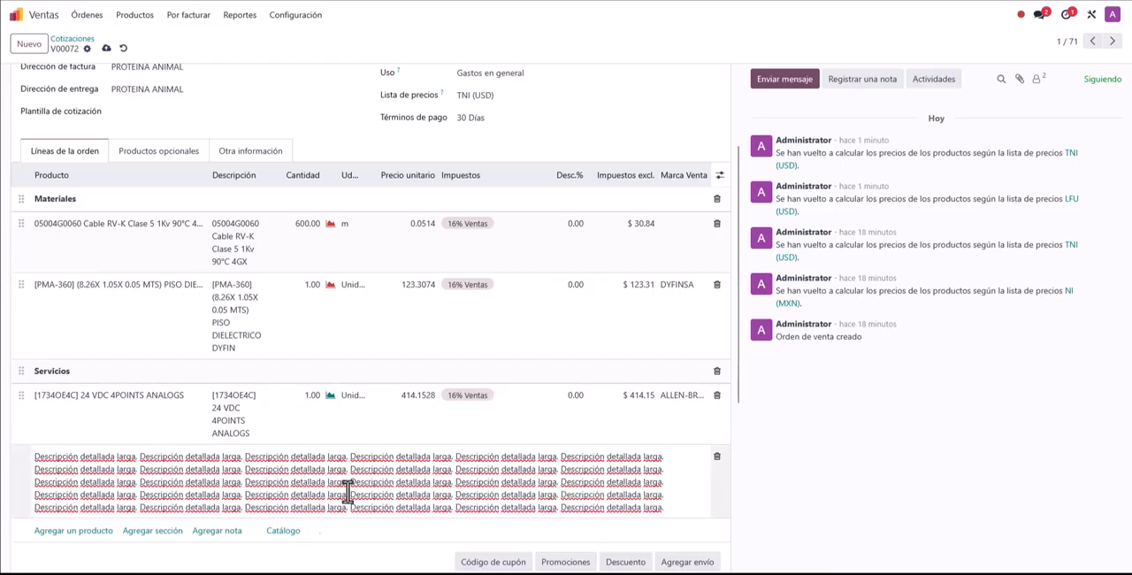
pyautogui.click(790, 520)
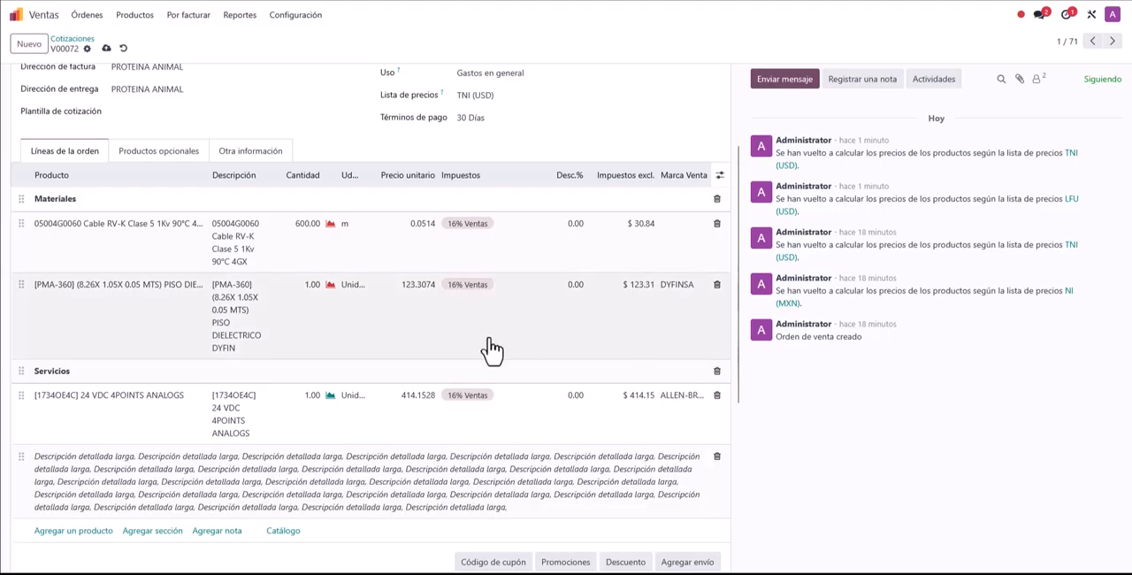
# Step: Move the long note to the end of the Materiales section, directly above the Servicios heading
pyautogui.scroll(-3, 493, 279)
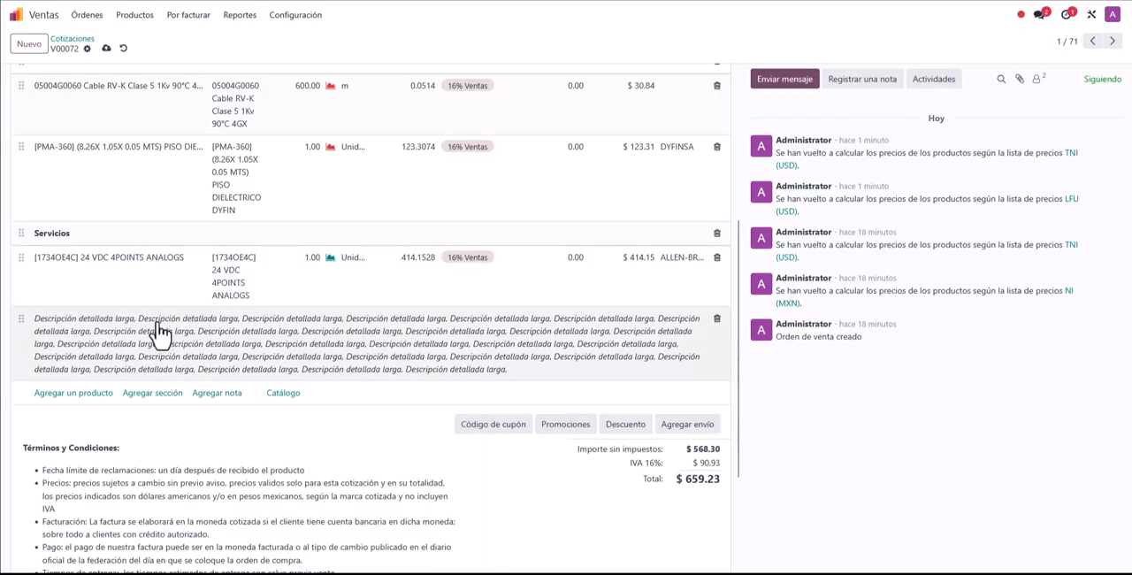
pyautogui.moveTo(20, 319); pyautogui.dragTo(11, 223)
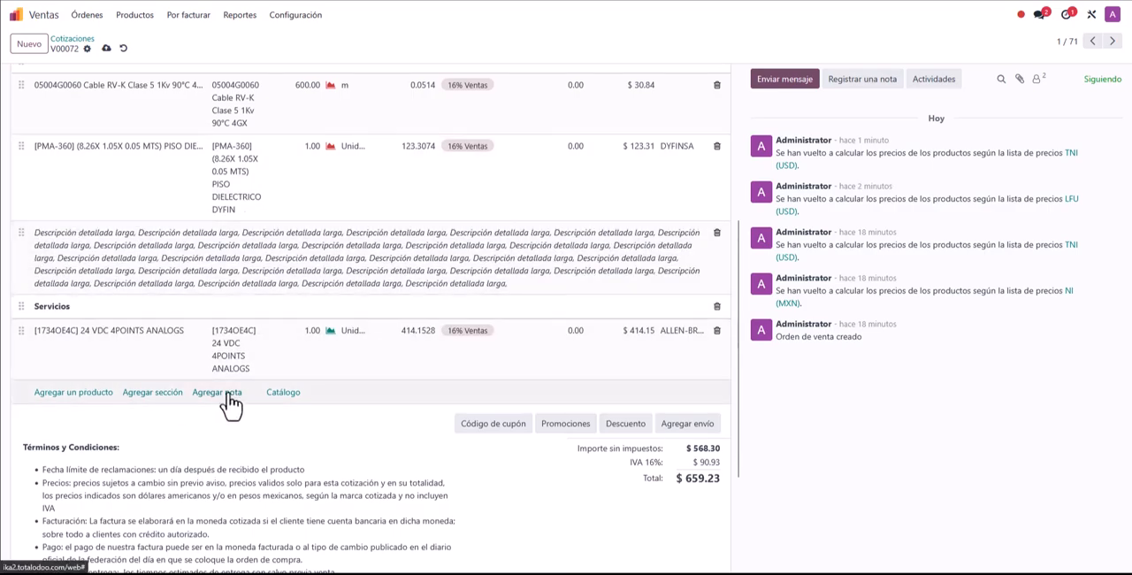
# Step: Add a note reading "gsdfgsdgsdgf" at the end of the order lines, under the Servicios section
pyautogui.click(221, 396)
pyautogui.write('gsdfgsdgsdgf')
pyautogui.click(202, 457)
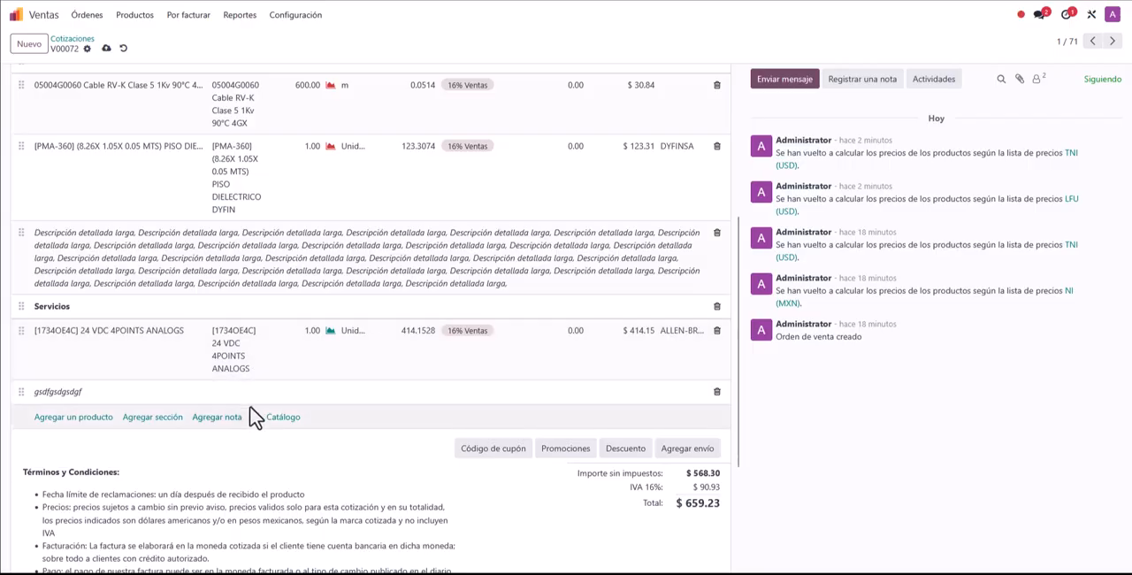
pyautogui.scroll(3, 245, 412)
pyautogui.scroll(-3, 251, 407)
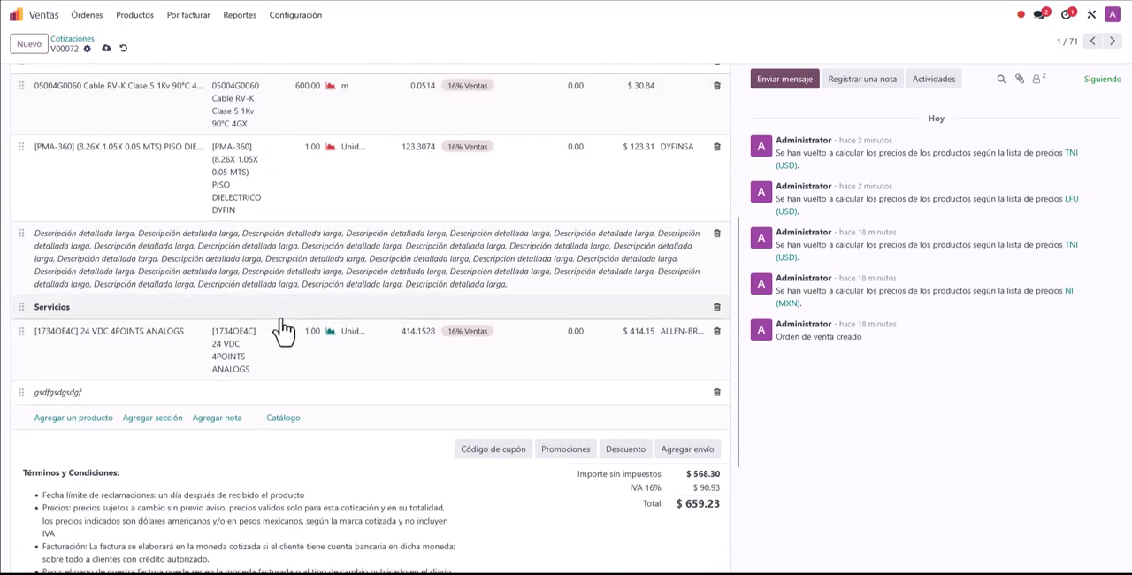
# Step: From the product catalog, add one [01028] BARRA FLEXIBLE 6X20X1, one [01026] SOPORTE P/CUBIERTA and four [01068] BORNE UNIVERSAL DE CONEXION
pyautogui.click(275, 421)
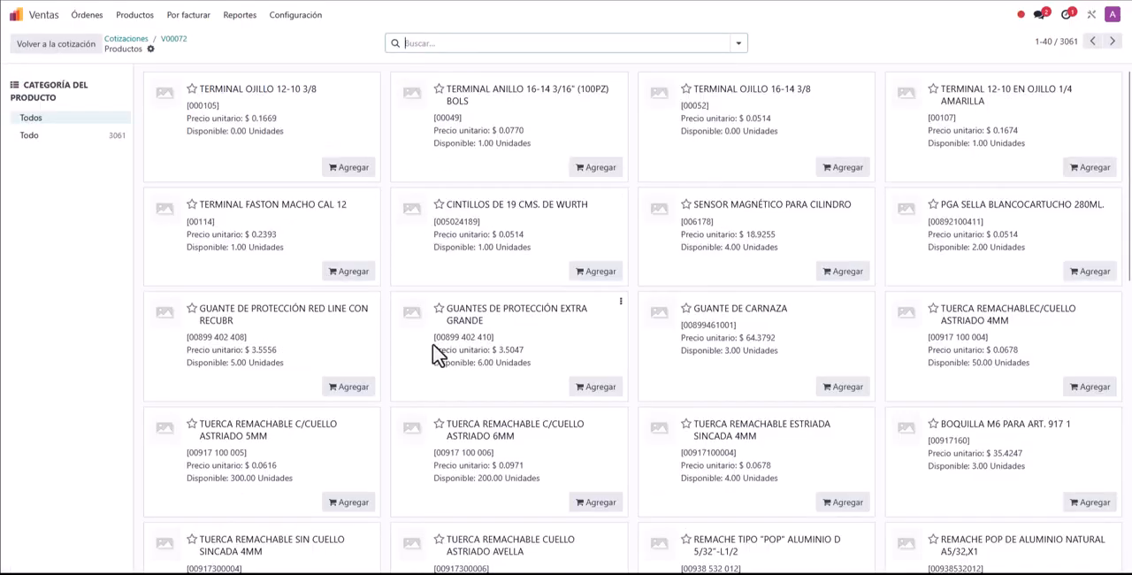
pyautogui.scroll(-8, 437, 346)
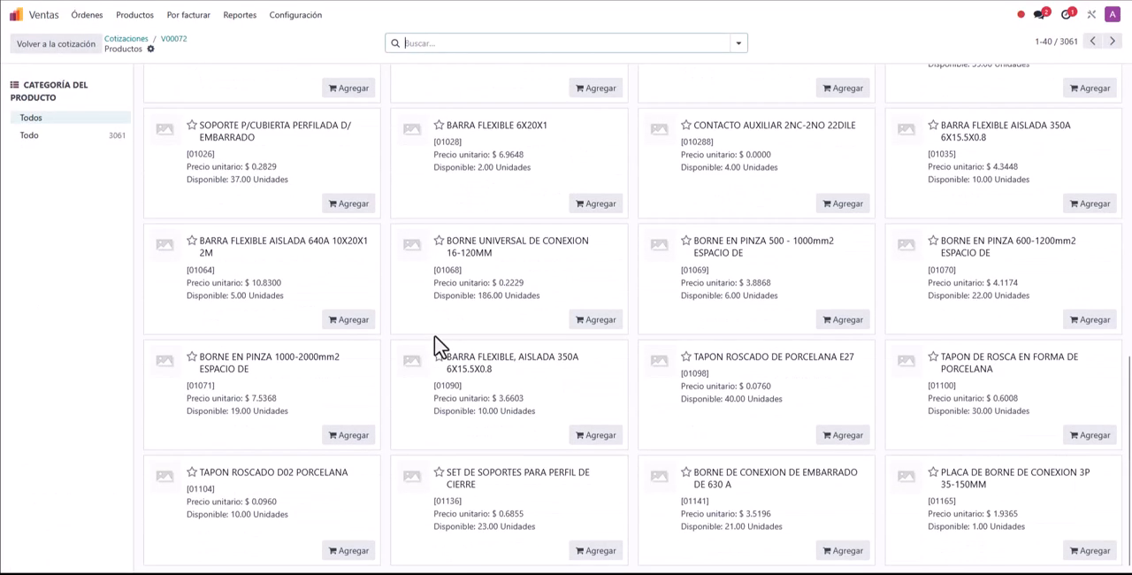
pyautogui.click(593, 204)
pyautogui.click(348, 204)
pyautogui.click(595, 320)
pyautogui.click(499, 320)
pyautogui.click(499, 320)
pyautogui.click(499, 319)
# Step: Add 100 units of catalog product [01069] and one each of [01070], [01098], [01071], [01090] and [01136], and return to the quotation
pyautogui.click(844, 320)
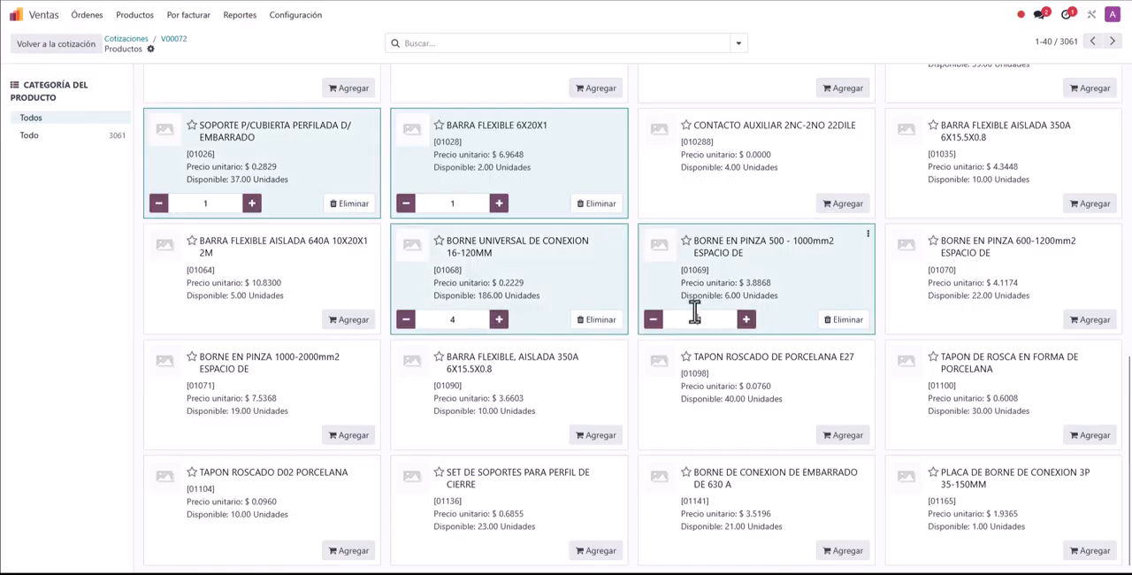
pyautogui.write('00')
pyautogui.click(917, 314)
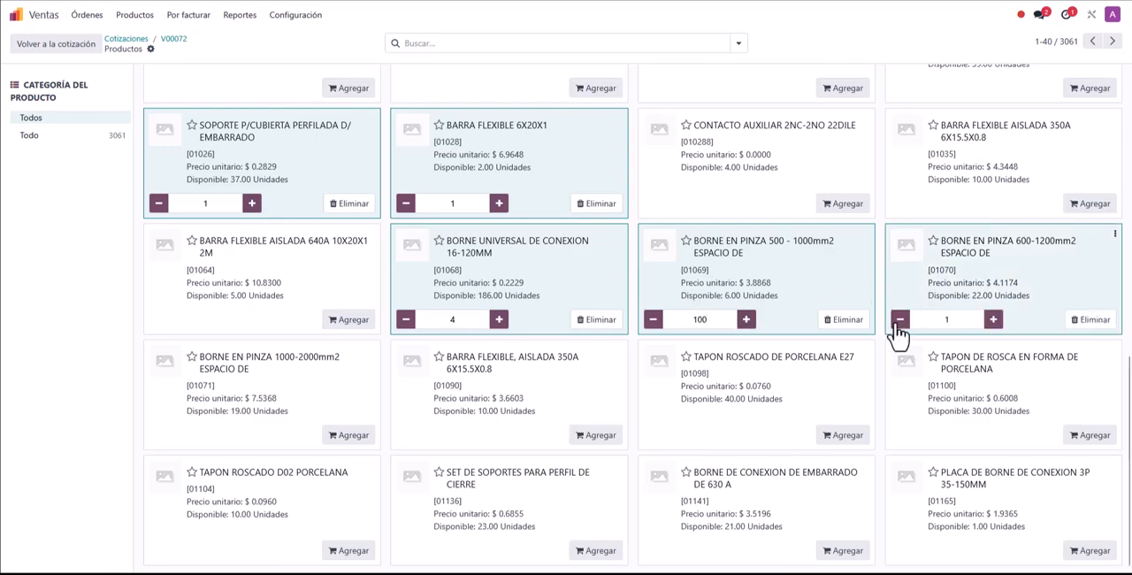
pyautogui.click(790, 393)
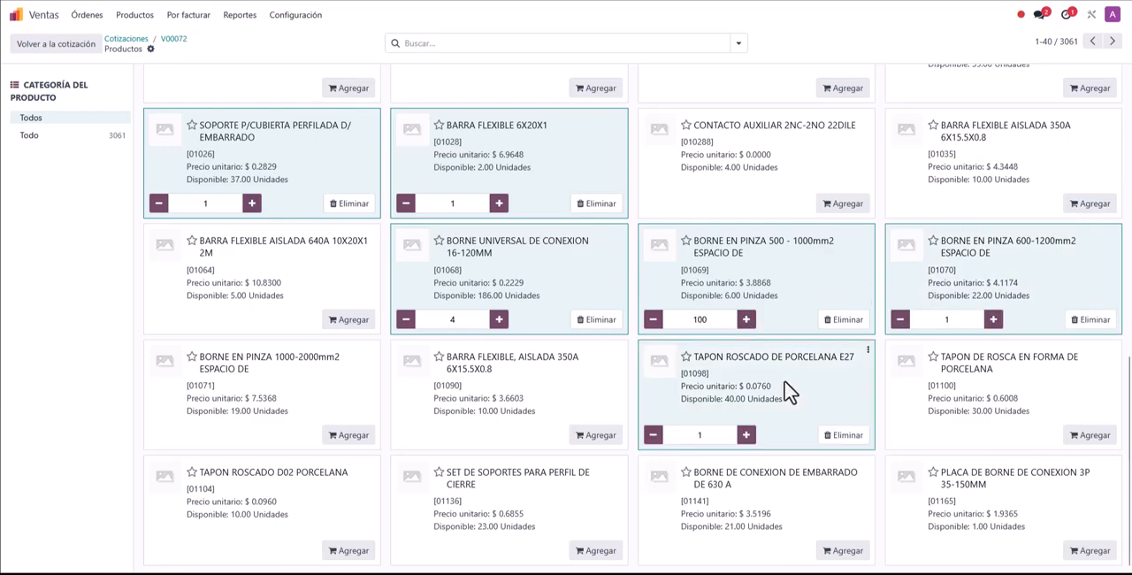
pyautogui.click(270, 405)
pyautogui.click(496, 402)
pyautogui.click(553, 492)
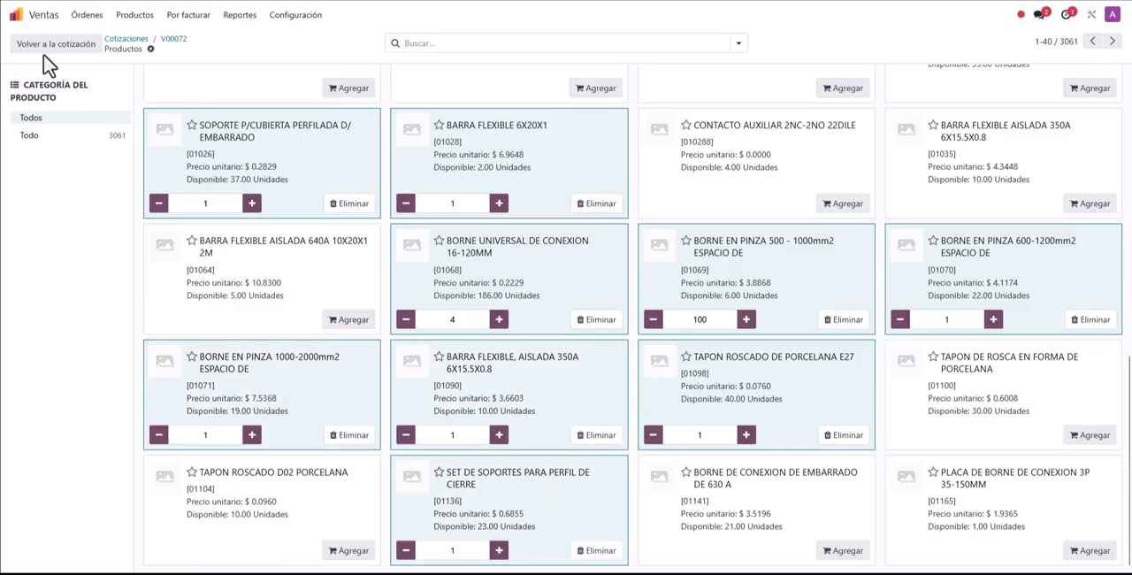
pyautogui.click(80, 46)
# Step: Review the order lines added from the catalog, the totals and the Términos y Condiciones text of the quotation
pyautogui.scroll(-3, 310, 356)
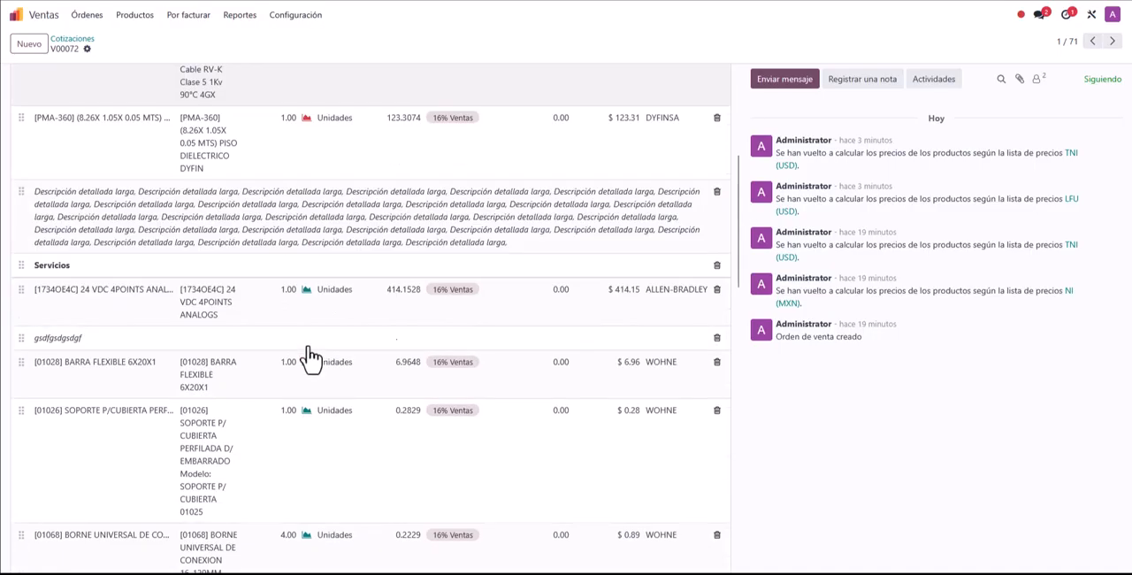
pyautogui.scroll(-10, 310, 354)
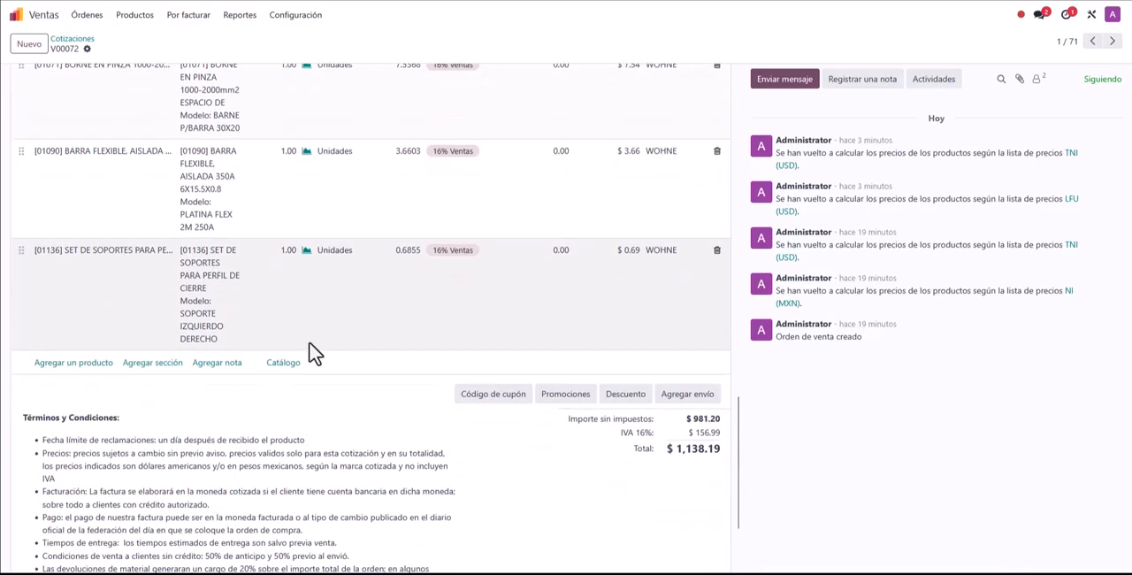
pyautogui.scroll(3, 314, 354)
pyautogui.scroll(-5, 309, 343)
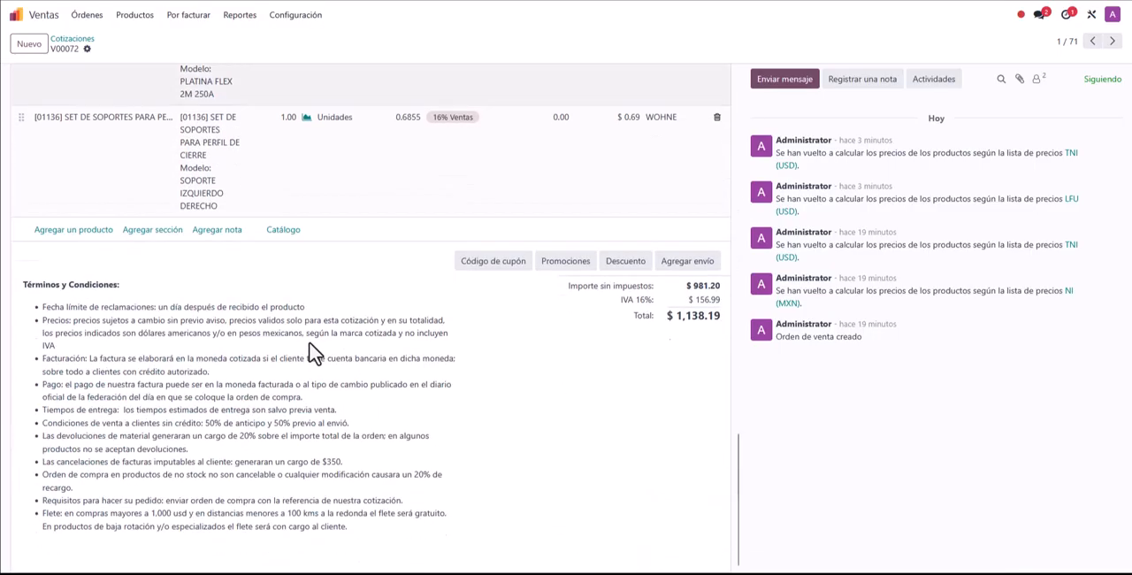
pyautogui.scroll(8, 309, 343)
pyautogui.scroll(-9, 308, 341)
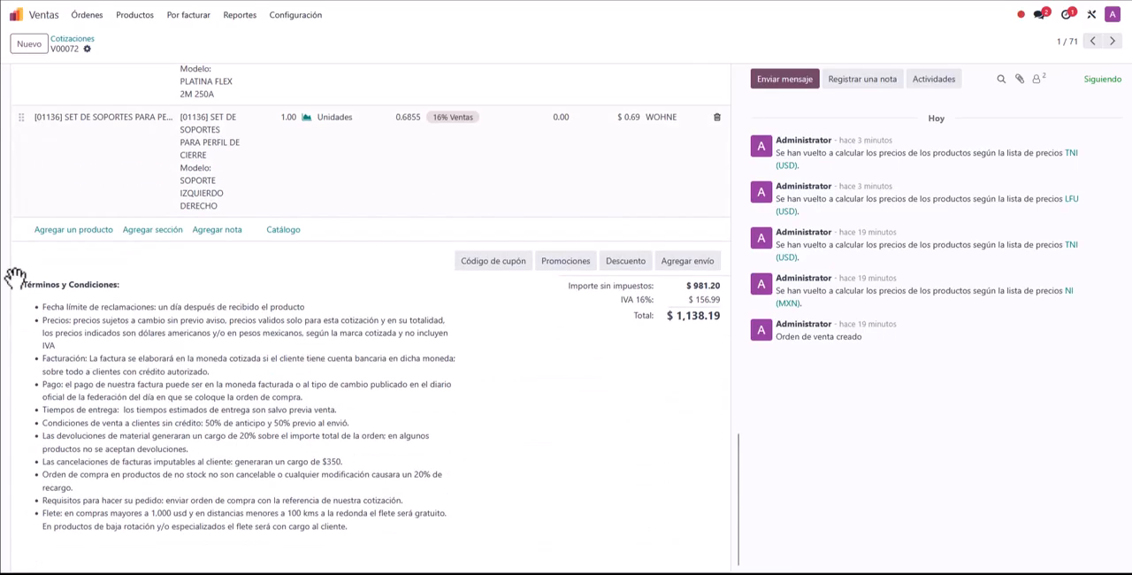
pyautogui.moveTo(23, 284); pyautogui.dragTo(369, 537)
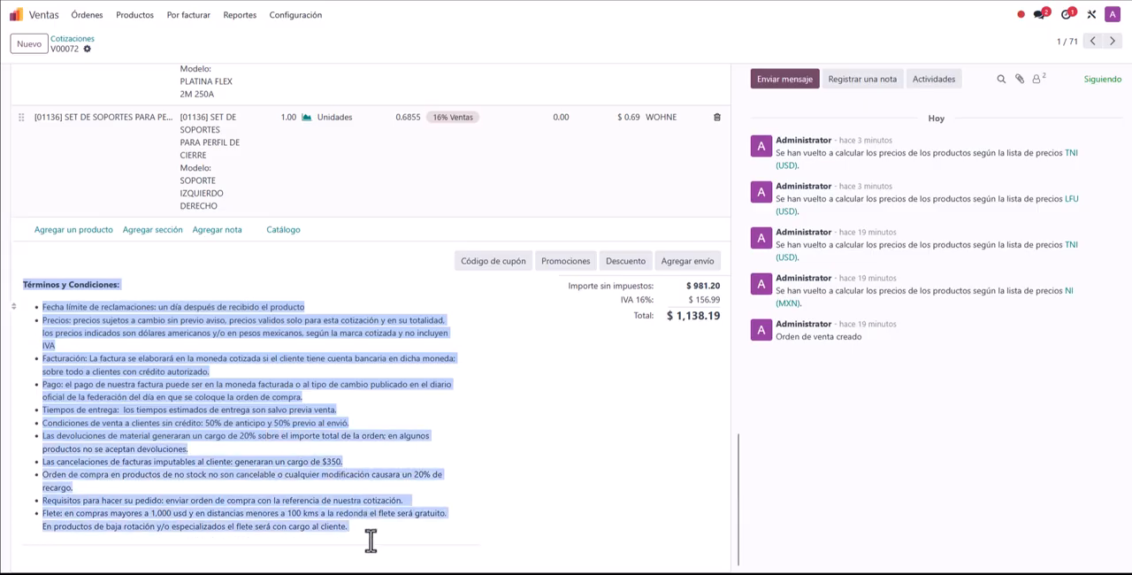
pyautogui.click(559, 505)
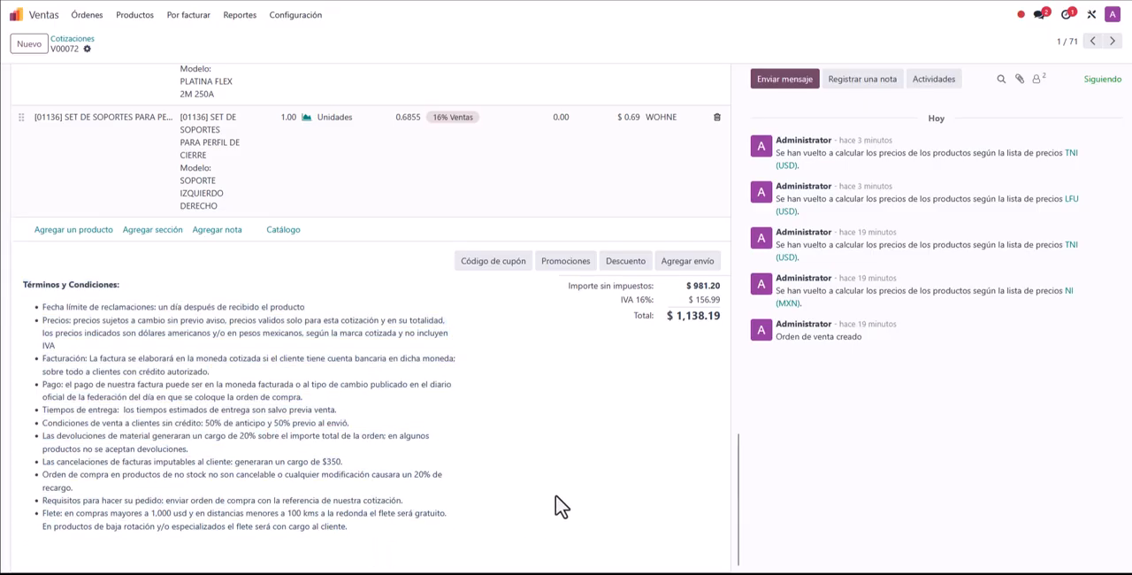
# Step: Set the invoice cancellation charge in the Términos y Condiciones to $550
pyautogui.click(234, 424)
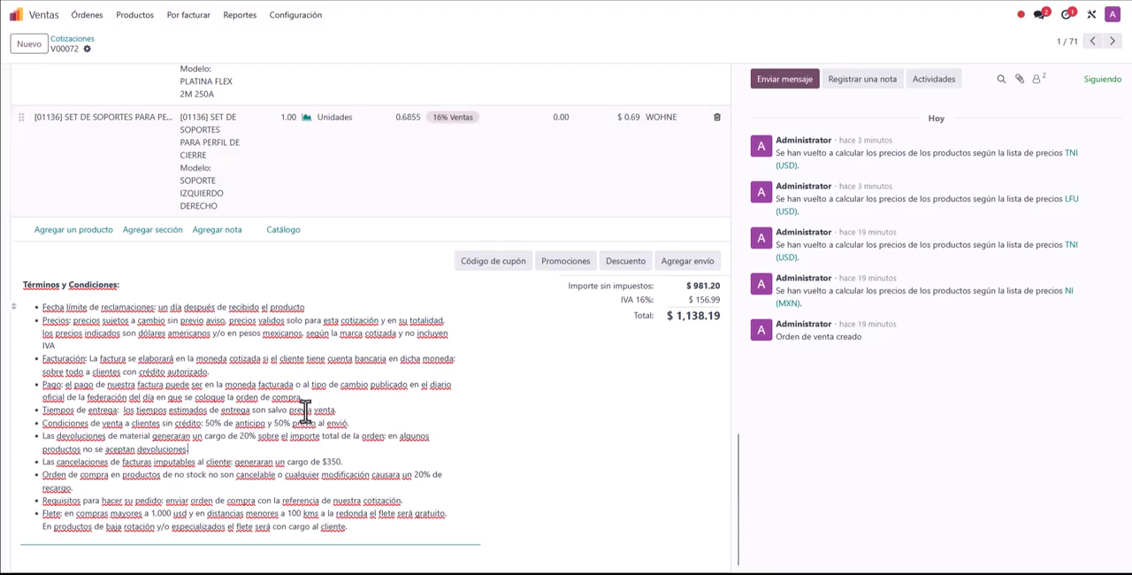
pyautogui.doubleClick(331, 463)
pyautogui.click(350, 474)
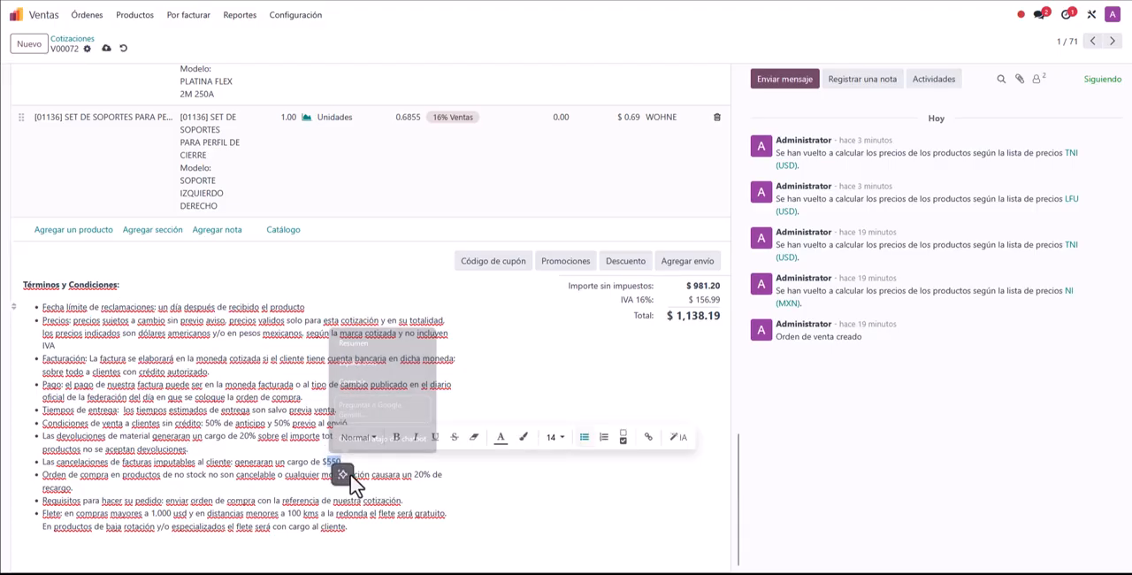
pyautogui.click(365, 475)
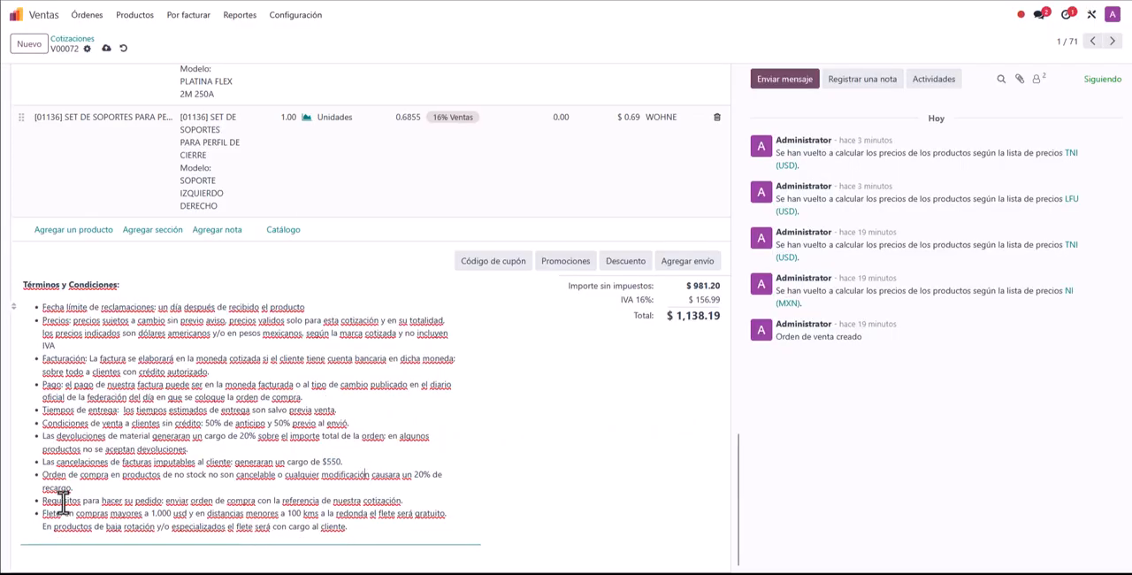
# Step: Delete the "Requisitos para hacer su pedido" bullet from the terms and add a final bullet reading "sfgsfgsfgsfg" after Flete
pyautogui.moveTo(410, 502); pyautogui.dragTo(31, 500)
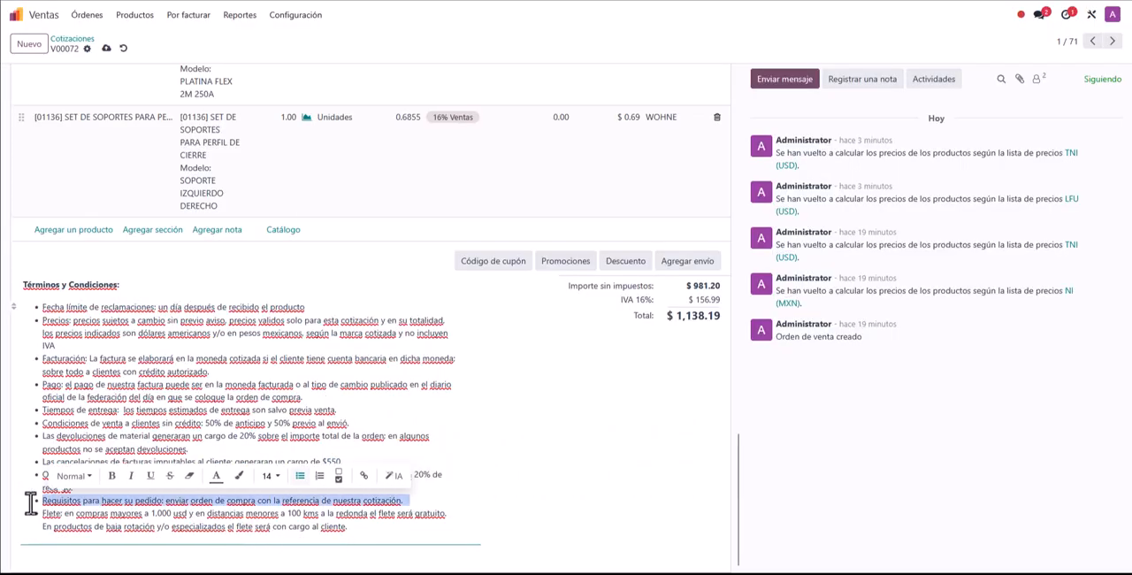
pyautogui.press('BackSpace')
pyautogui.press('BackSpace')
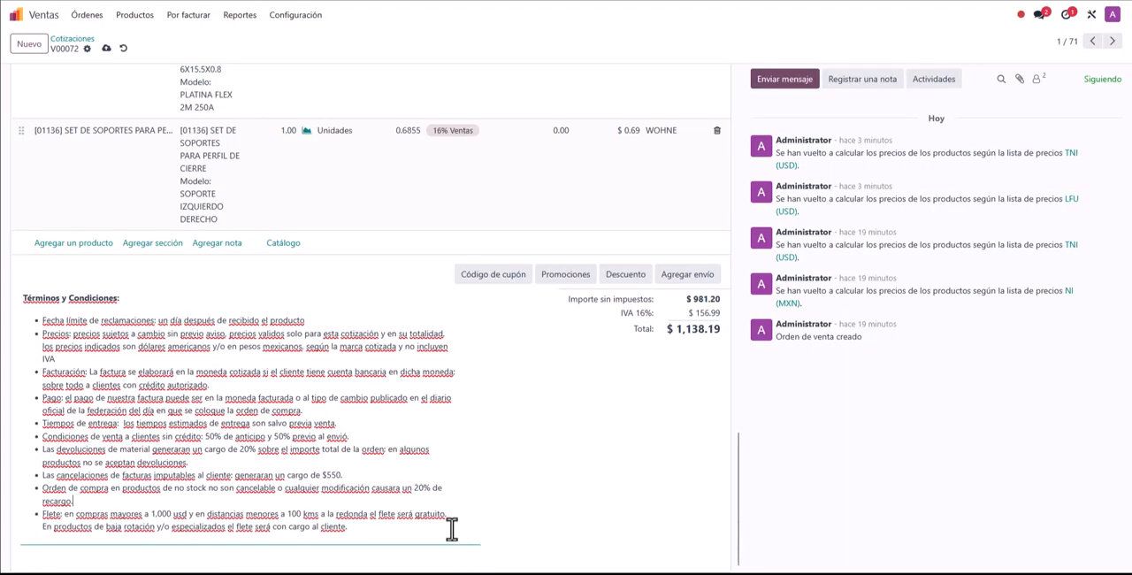
pyautogui.press('Return')
pyautogui.write('sfgsfgsfgsfg')
pyautogui.click(429, 489)
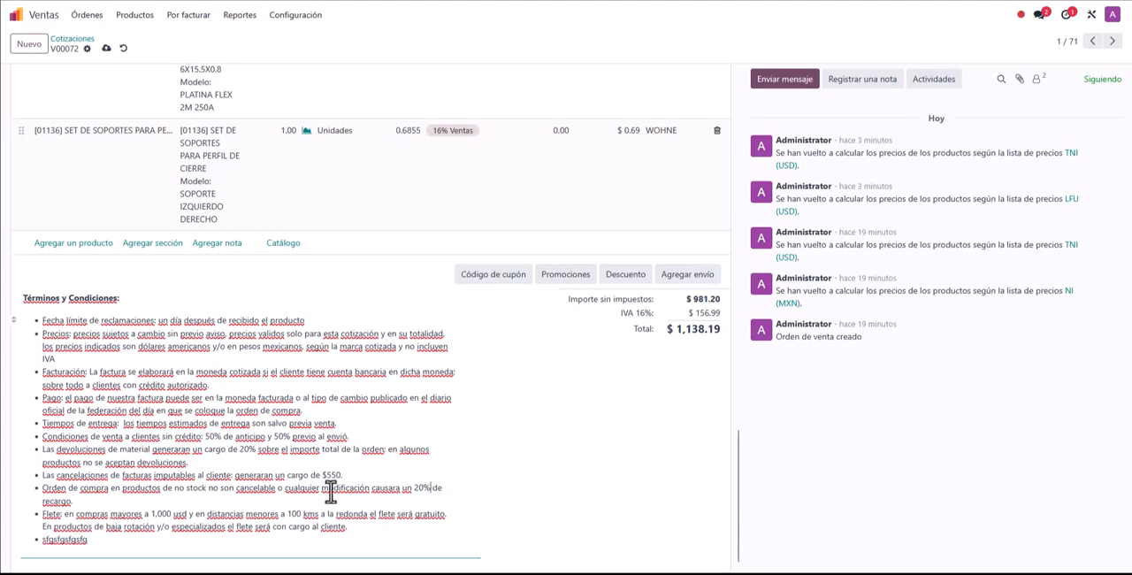
pyautogui.scroll(-1, 168, 386)
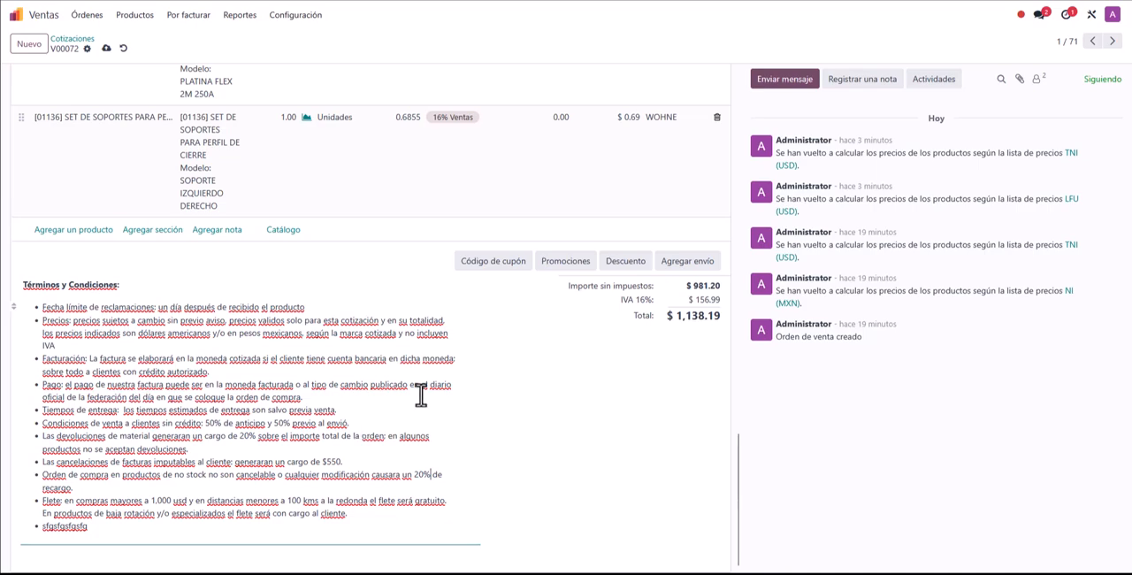
# Step: Mark the quotation as sent with the action Marcar cotización como enviada
pyautogui.scroll(20, 421, 395)
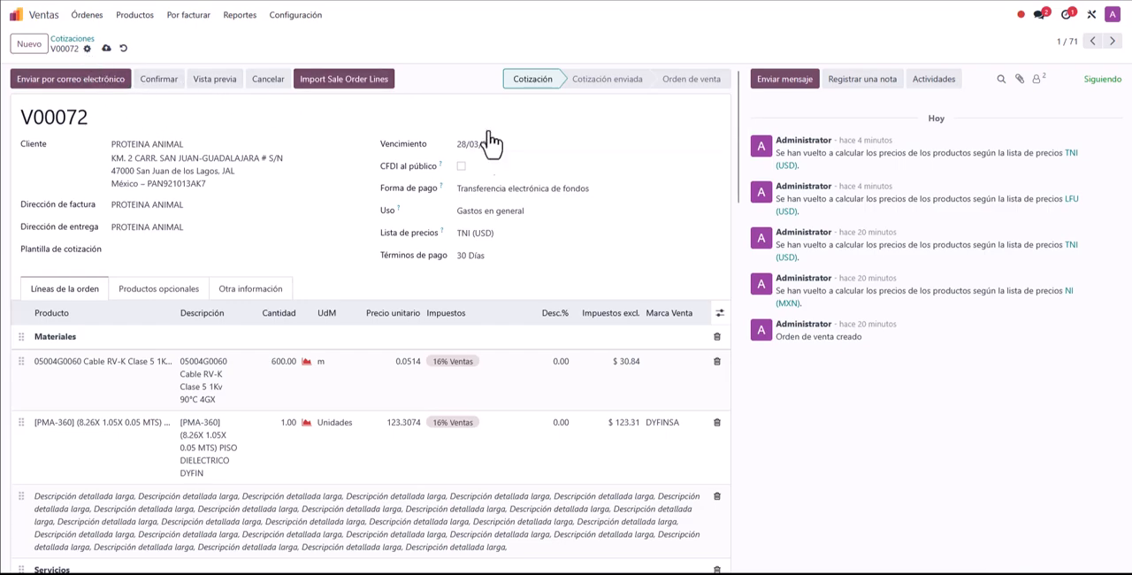
pyautogui.click(86, 49)
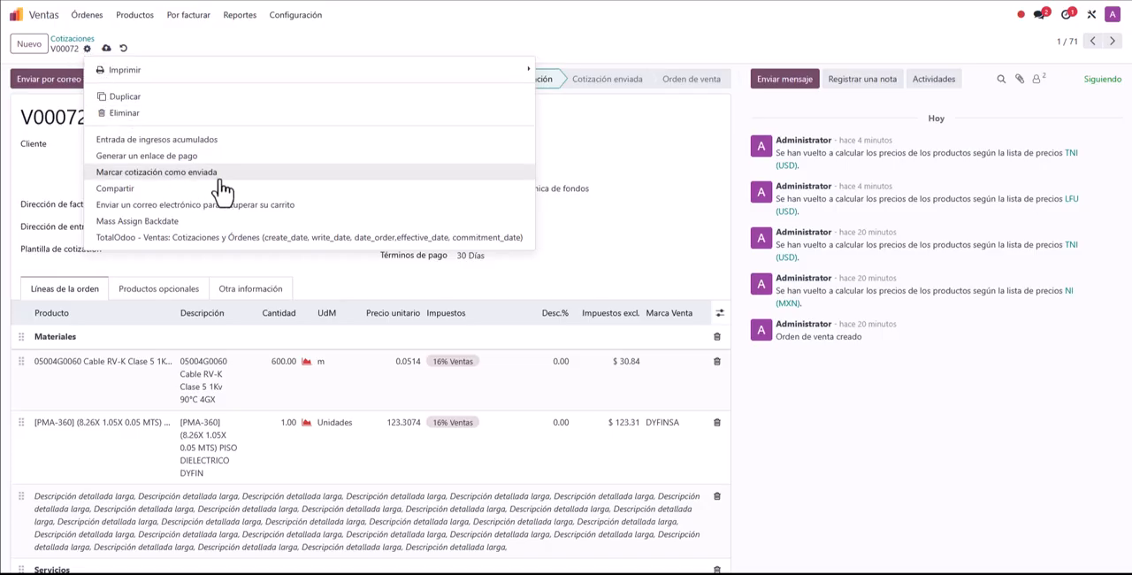
pyautogui.click(619, 62)
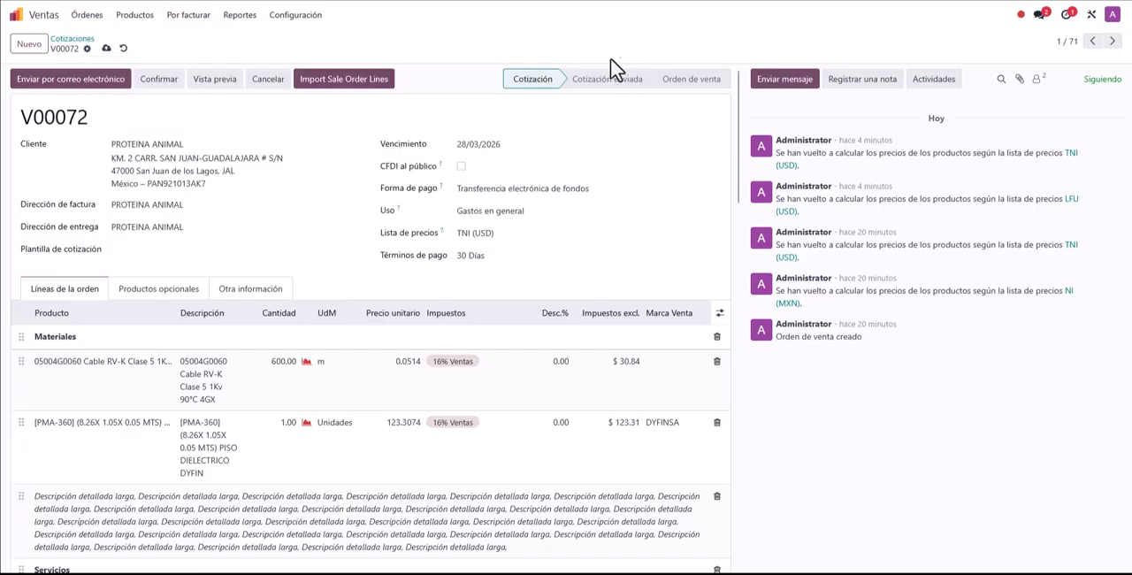
pyautogui.click(86, 49)
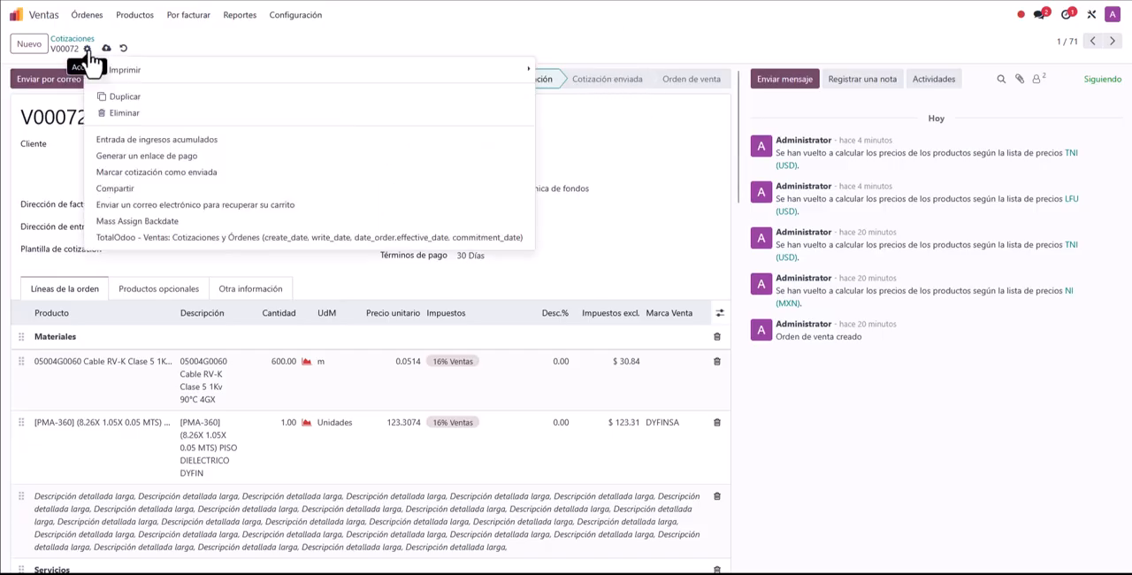
pyautogui.click(104, 173)
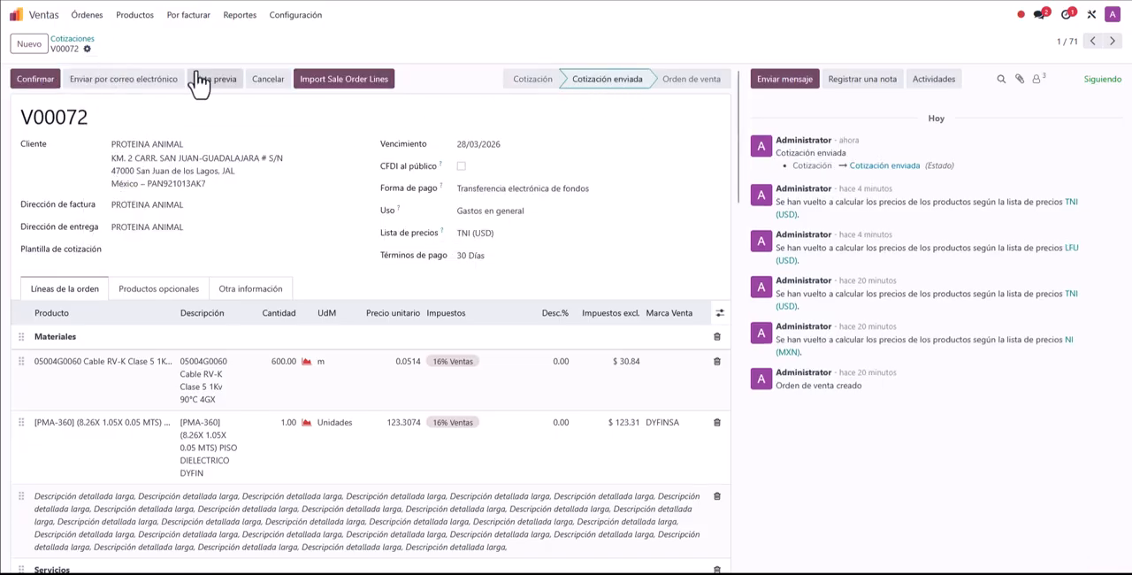
# Step: Review the Estado values in the quotations list, and reopen the newest PROTEINA ANIMAL quotation to examine the logged state change
pyautogui.click(79, 50)
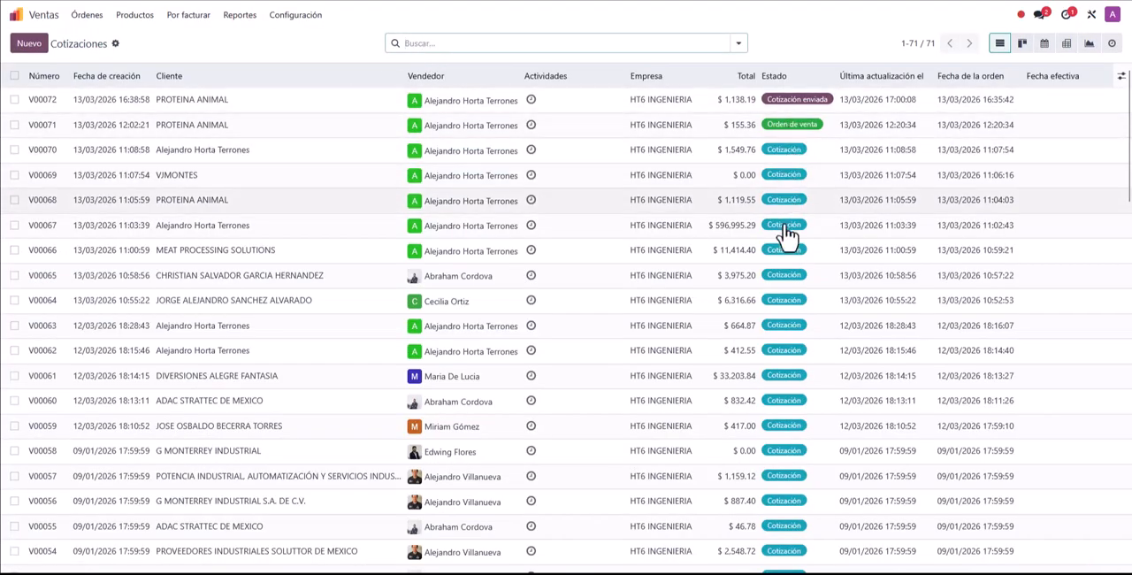
pyautogui.scroll(-5, 797, 354)
pyautogui.scroll(-5, 801, 378)
pyautogui.scroll(5, 802, 378)
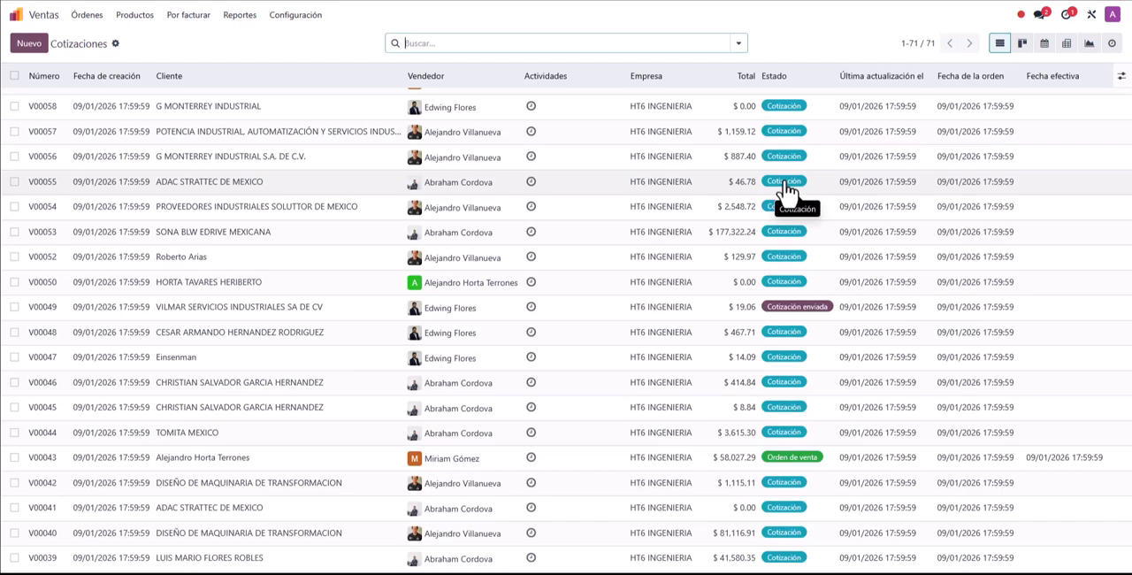
pyautogui.scroll(5, 788, 188)
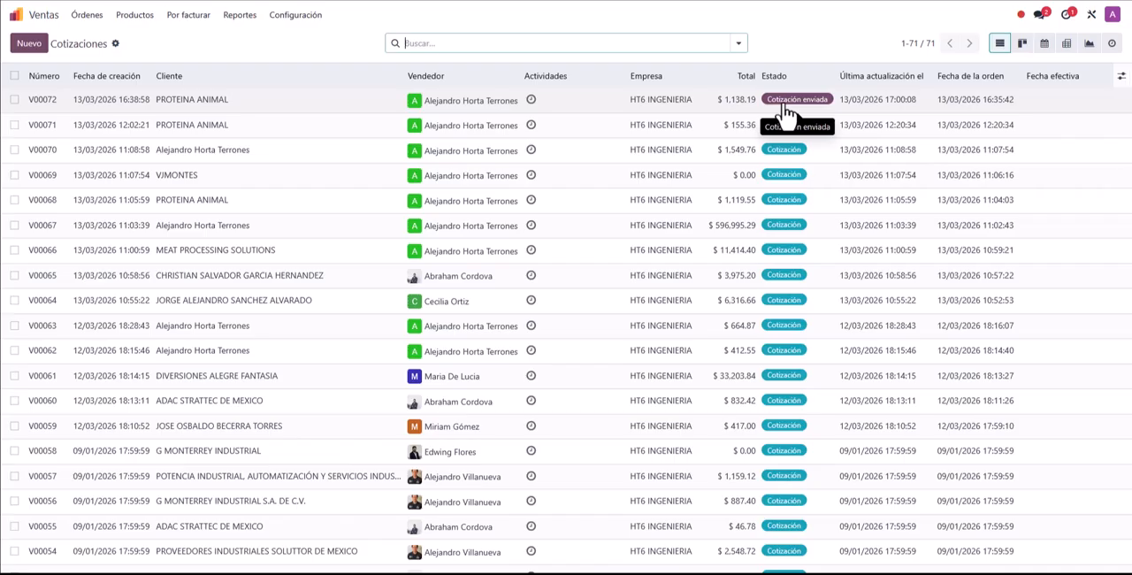
pyautogui.click(321, 108)
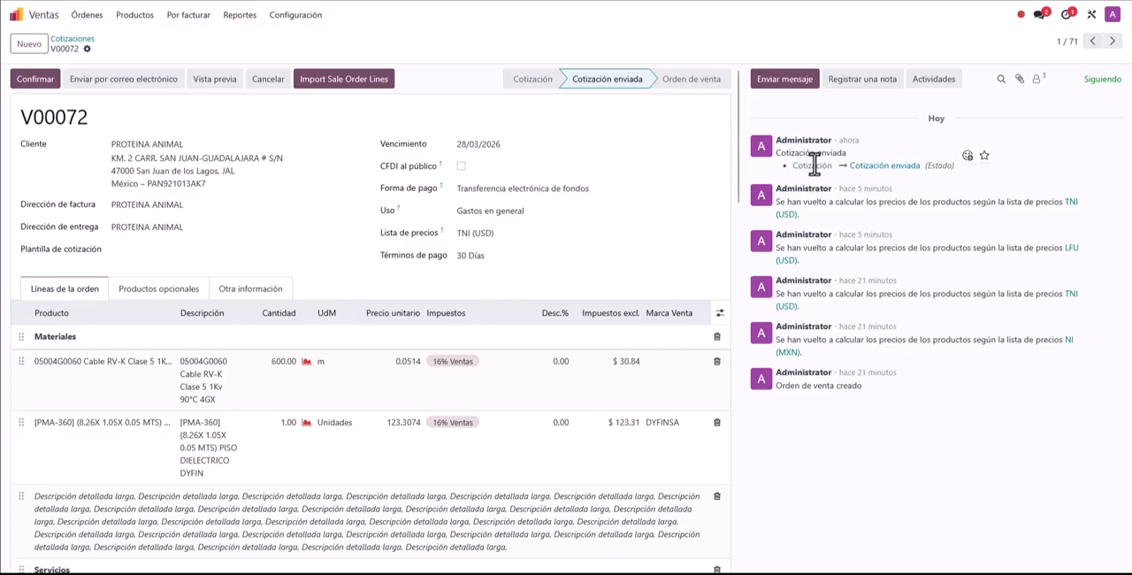
pyautogui.moveTo(793, 168); pyautogui.dragTo(945, 166)
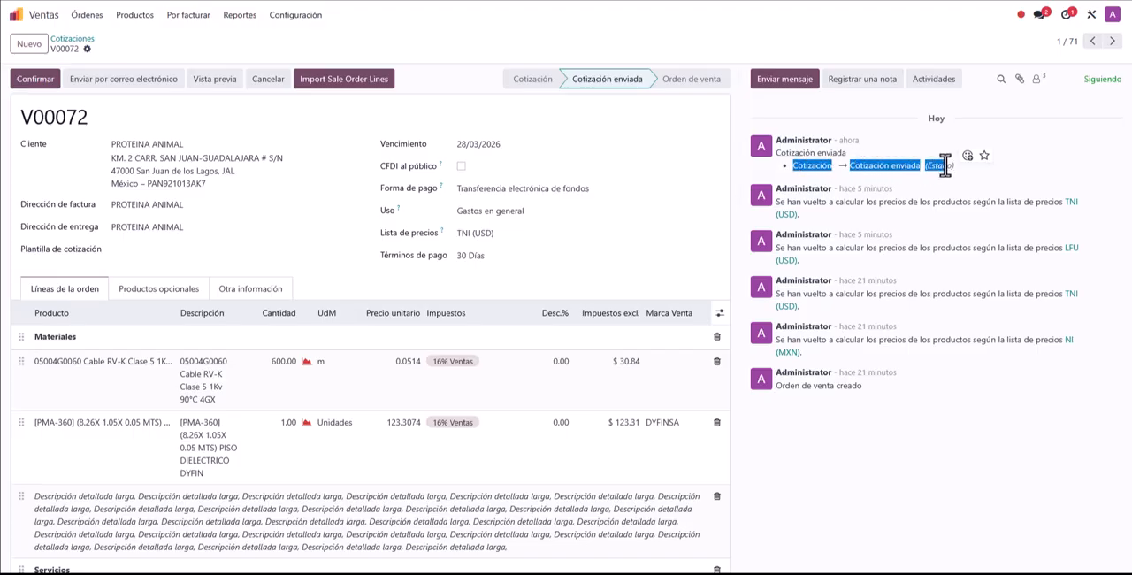
pyautogui.click(807, 174)
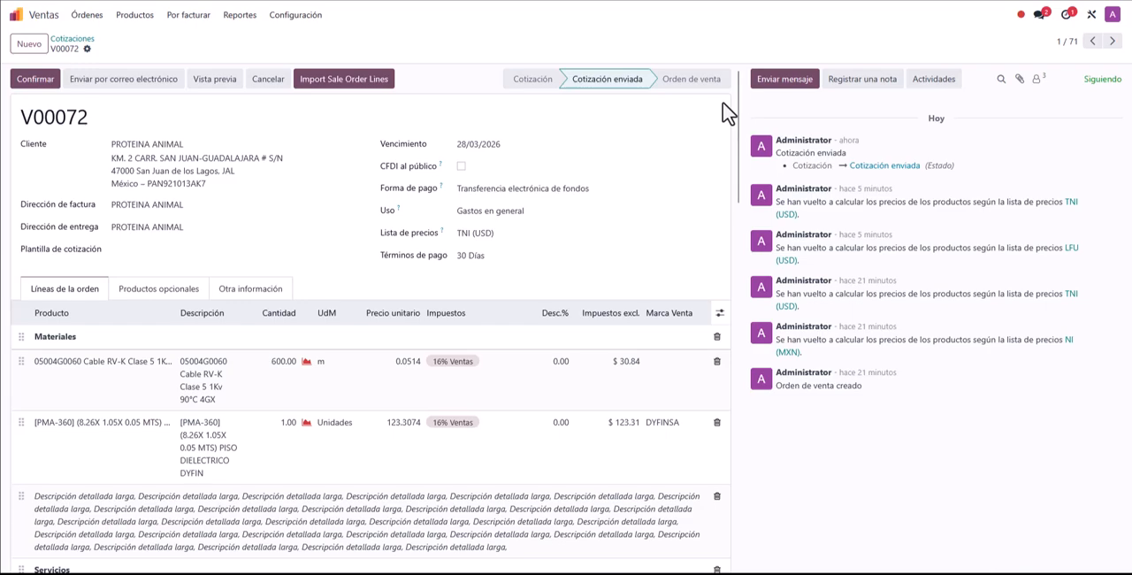
# Step: Log the internal note "La cotización se mandó por Whatsapp" on the sent quotation
pyautogui.click(862, 79)
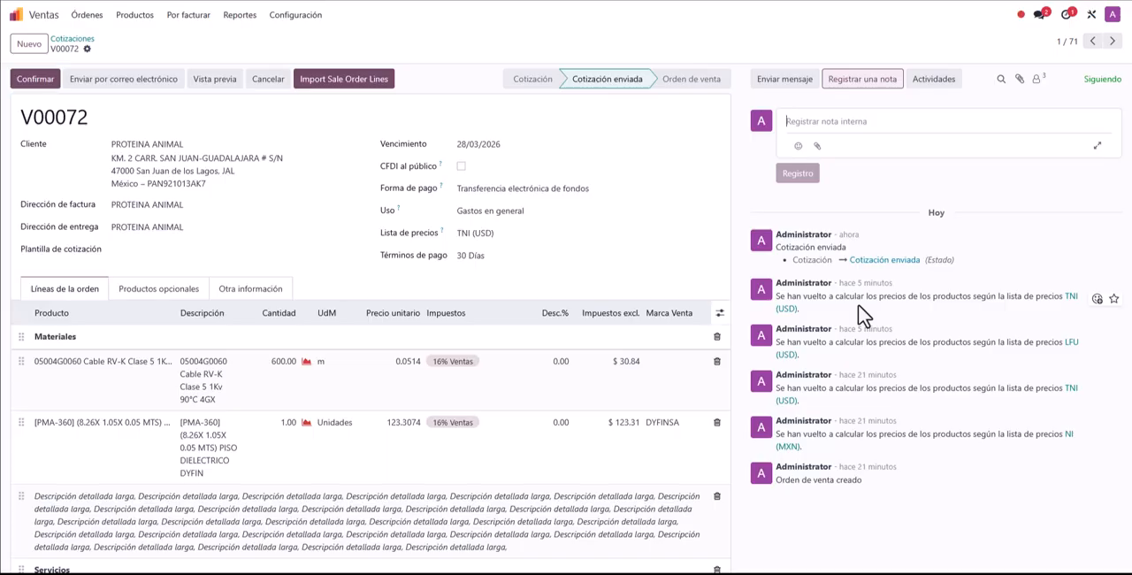
pyautogui.write('La cotiza')
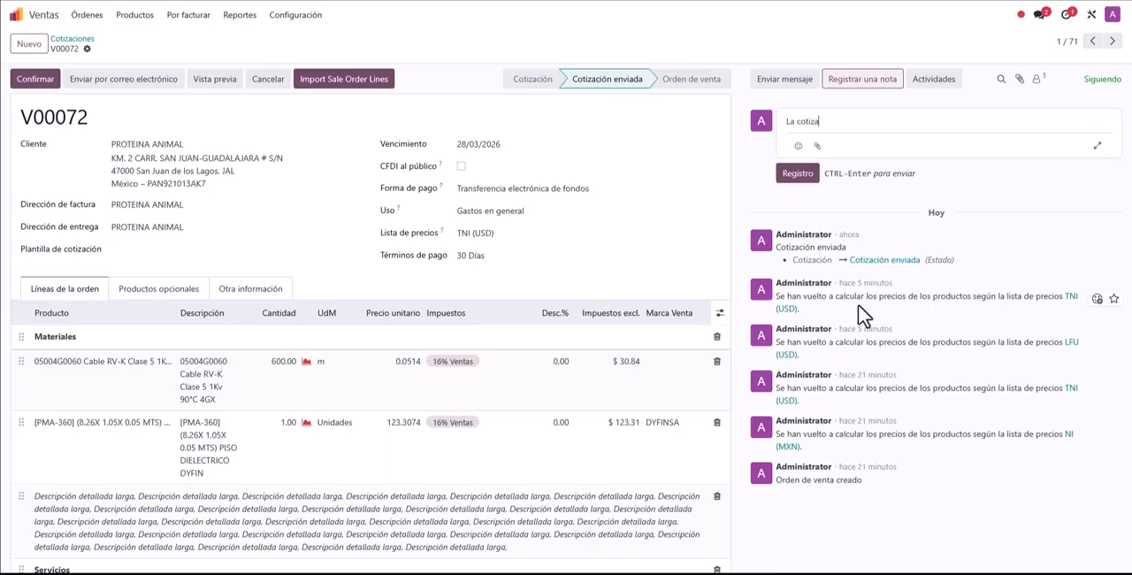
pyautogui.write('ción se mandó por Whatsapp')
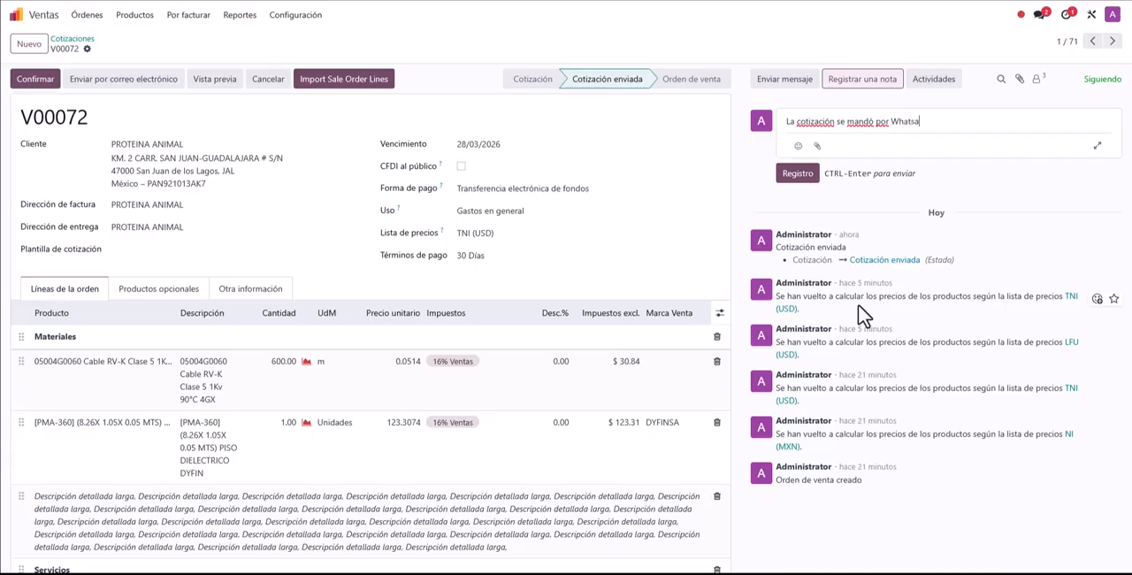
pyautogui.click(798, 176)
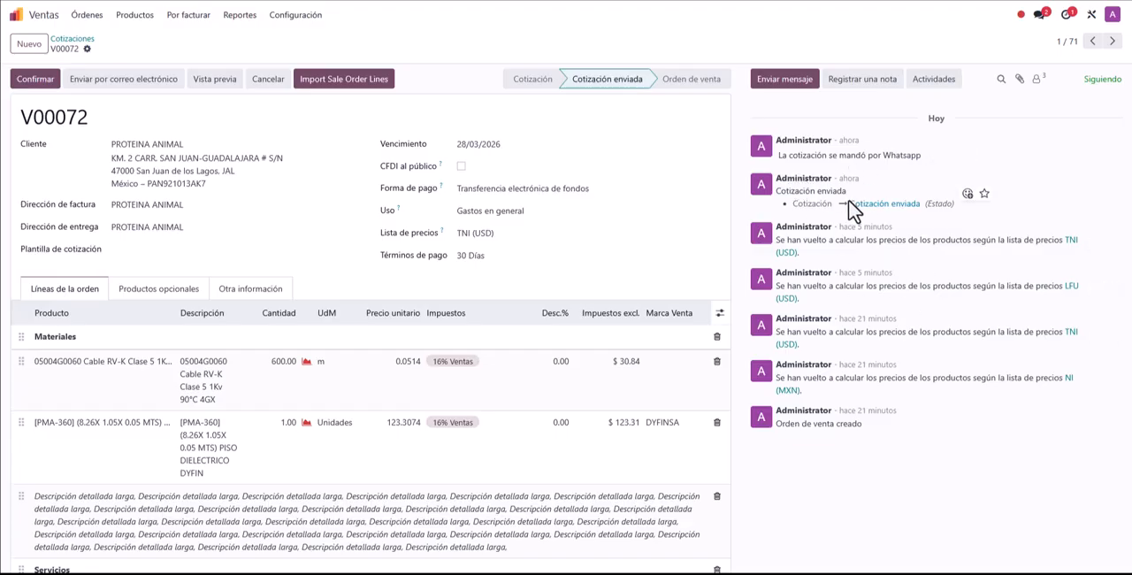
pyautogui.moveTo(790, 190); pyautogui.dragTo(929, 212)
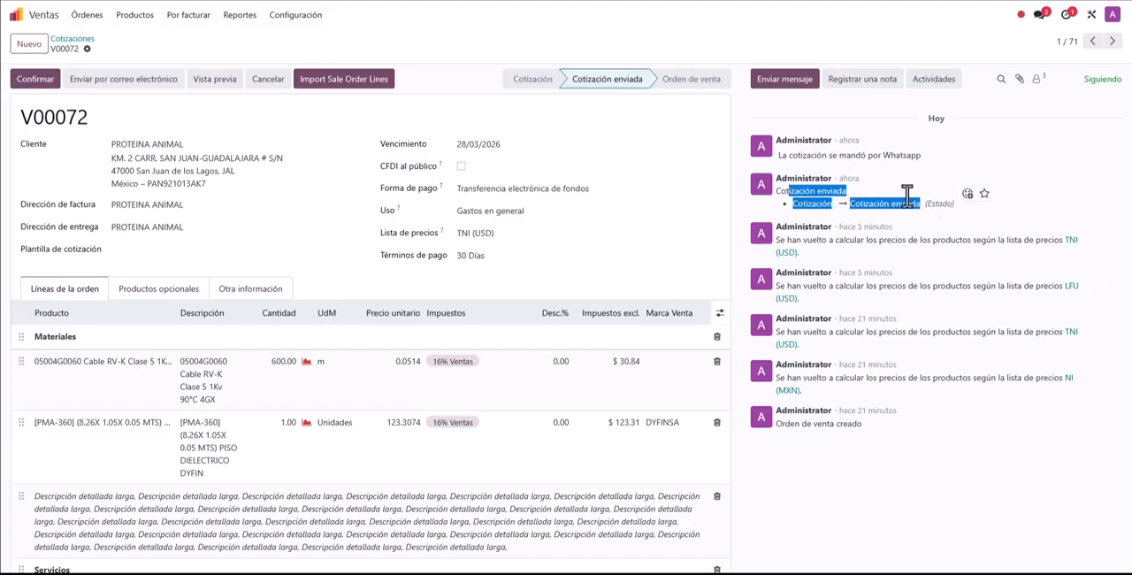
pyautogui.moveTo(782, 156); pyautogui.dragTo(902, 157)
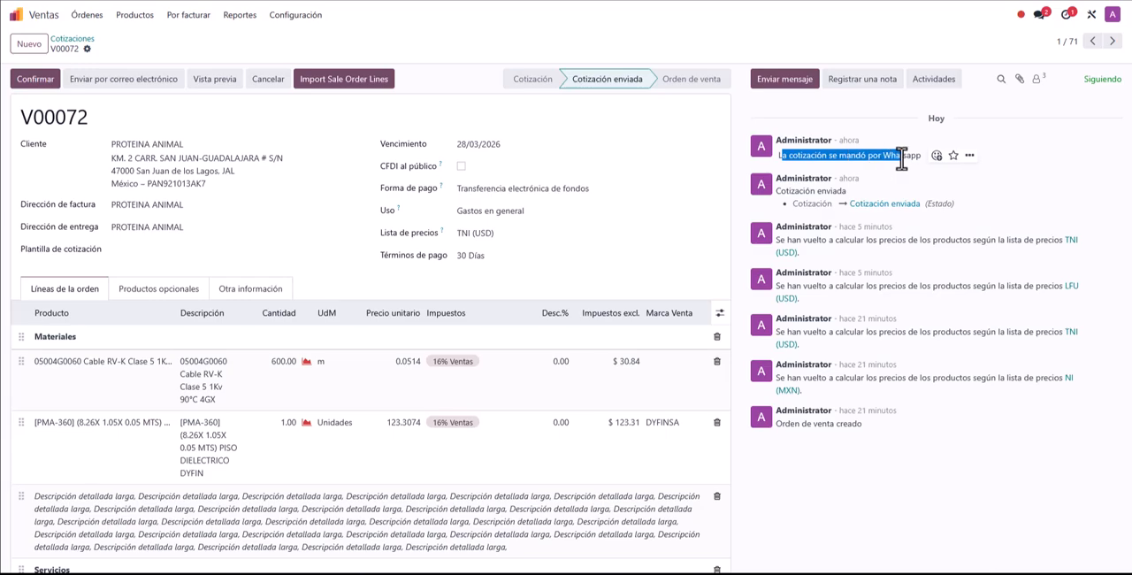
pyautogui.click(861, 159)
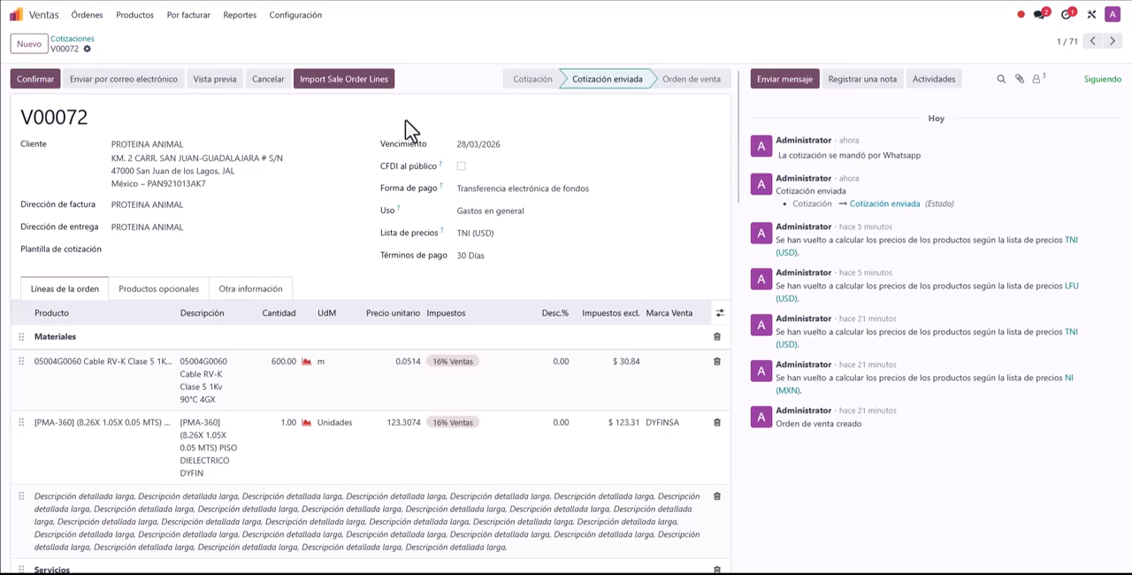
# Step: Examine the state history of the PROTEINA ANIMAL record in Orden de venta state, then reopen the newest PROTEINA ANIMAL quotation and review its lines
pyautogui.click(73, 39)
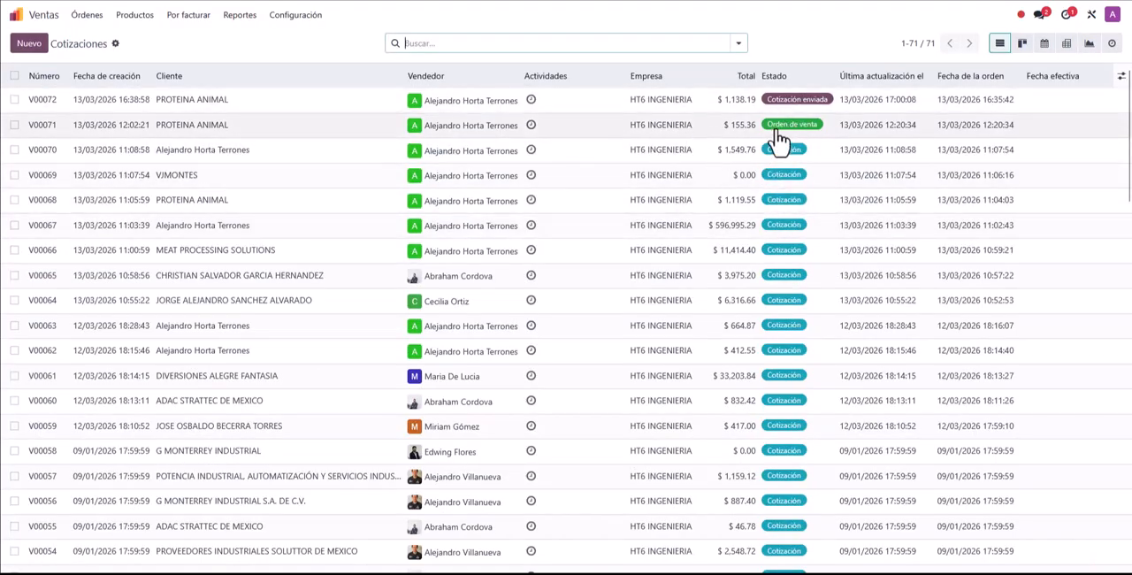
pyautogui.click(270, 133)
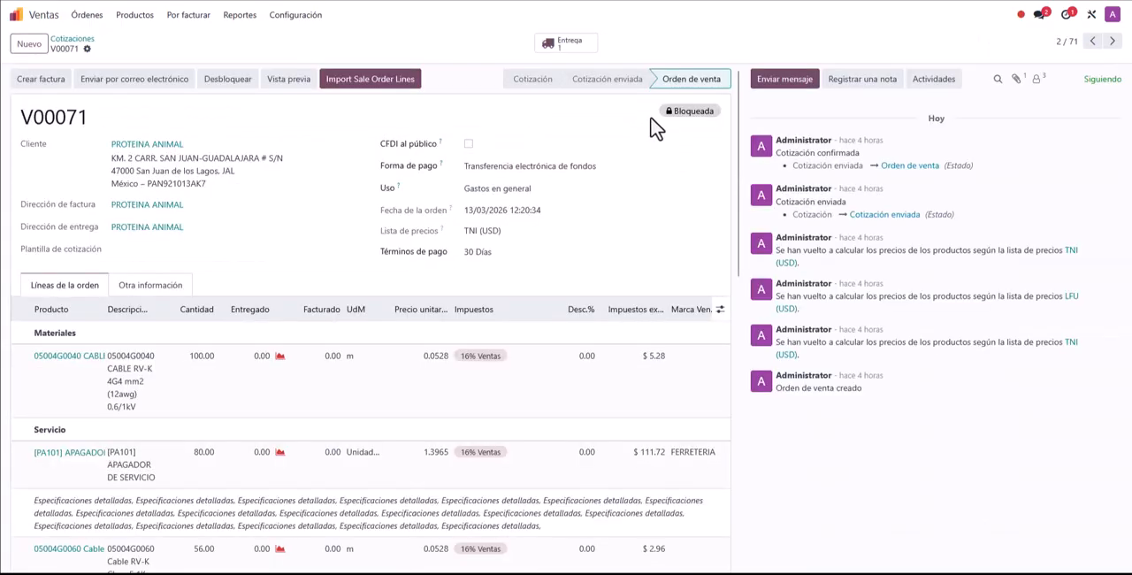
pyautogui.click(89, 39)
pyautogui.click(341, 108)
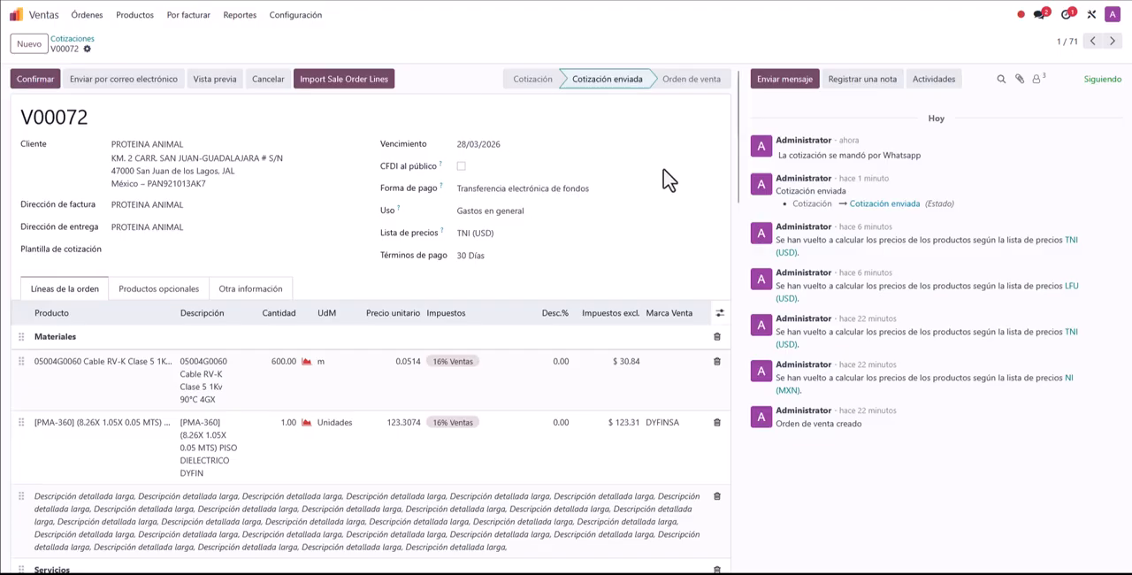
pyautogui.scroll(-4, 482, 326)
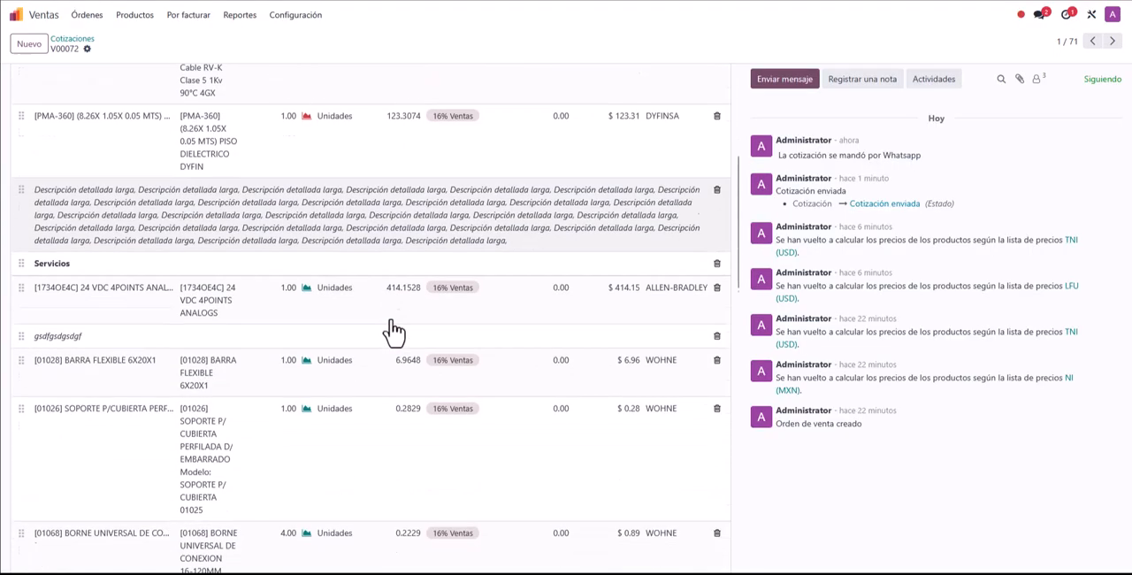
pyautogui.scroll(4, 487, 321)
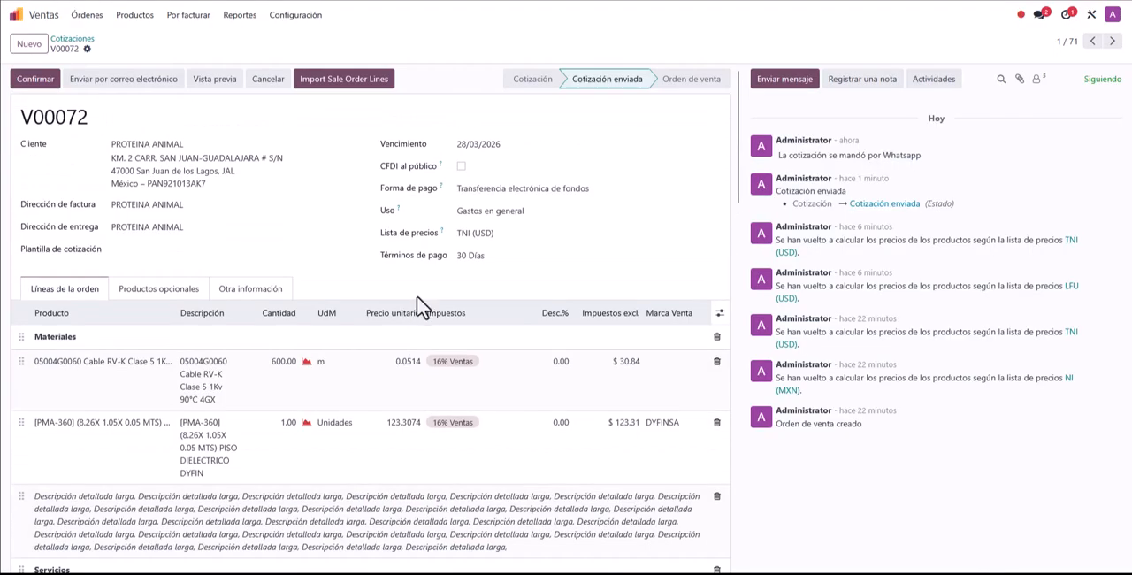
pyautogui.scroll(-3, 419, 309)
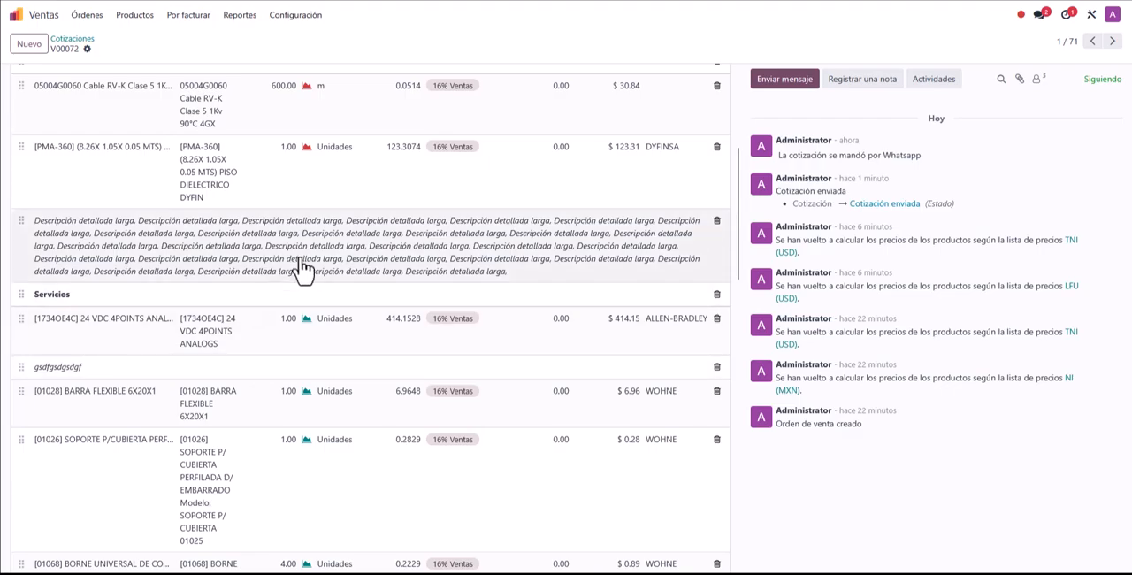
pyautogui.scroll(-10, 329, 348)
pyautogui.scroll(12, 354, 360)
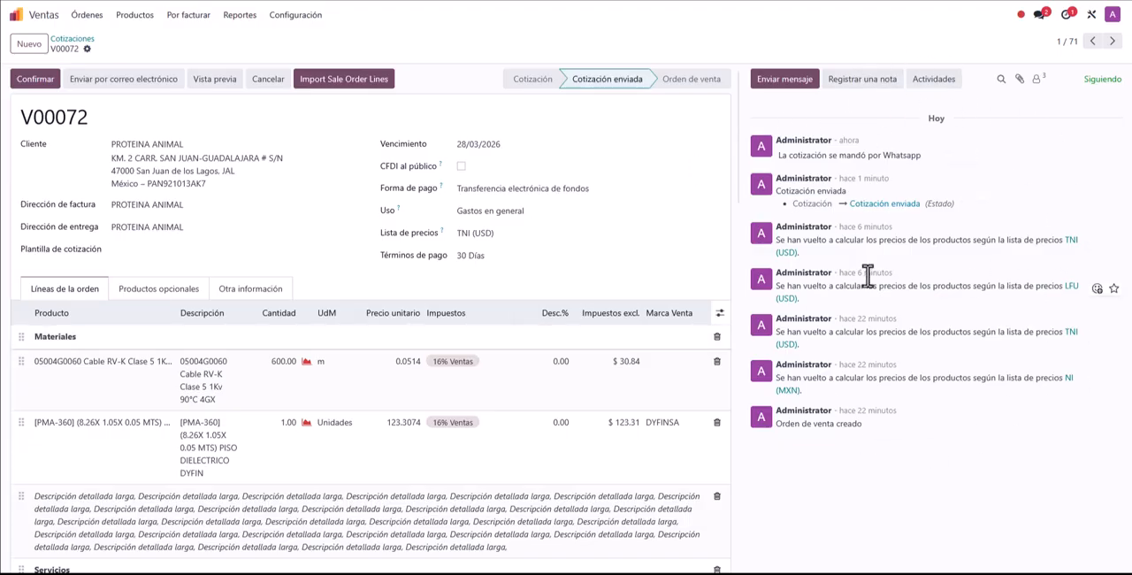
# Step: Examine the recipients of a message to followers, compare it with the internal note composer, and close the composer
pyautogui.click(787, 88)
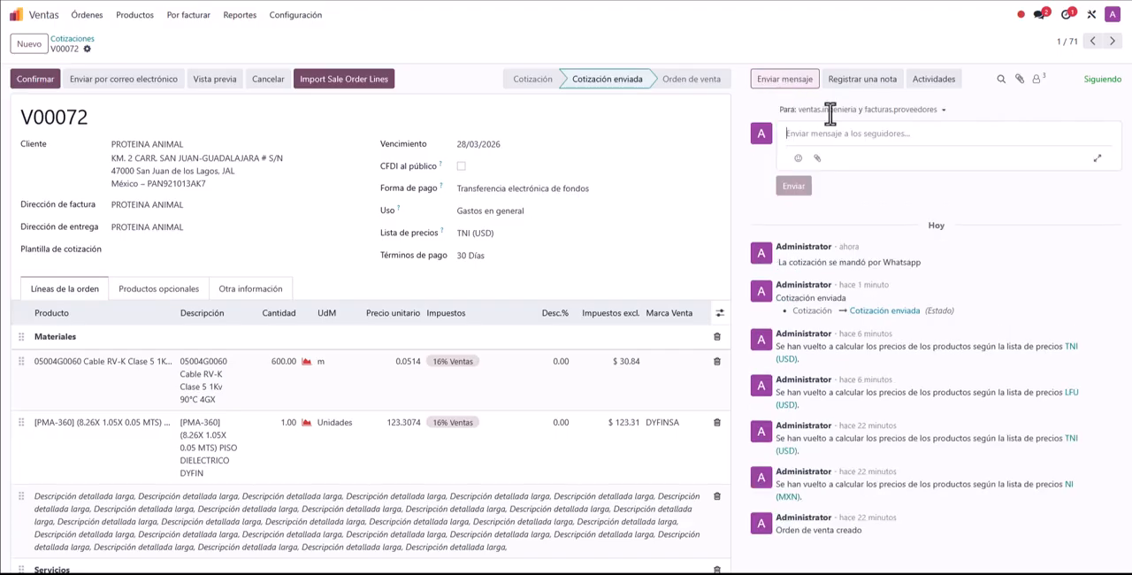
pyautogui.moveTo(941, 115)
pyautogui.moveTo(842, 111)
pyautogui.click(856, 80)
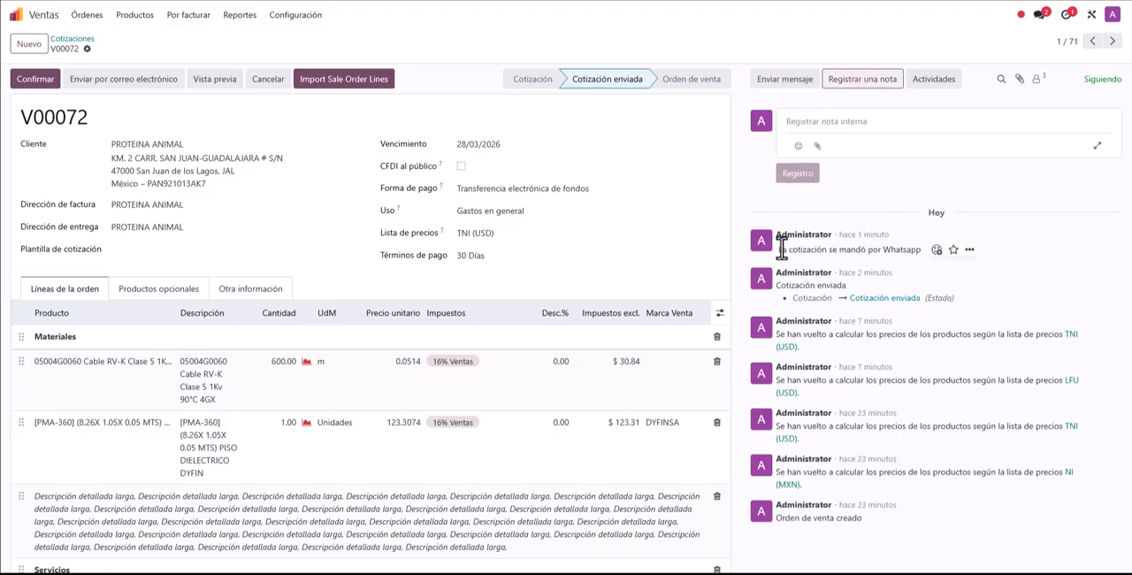
pyautogui.moveTo(782, 250); pyautogui.dragTo(918, 253)
pyautogui.click(887, 84)
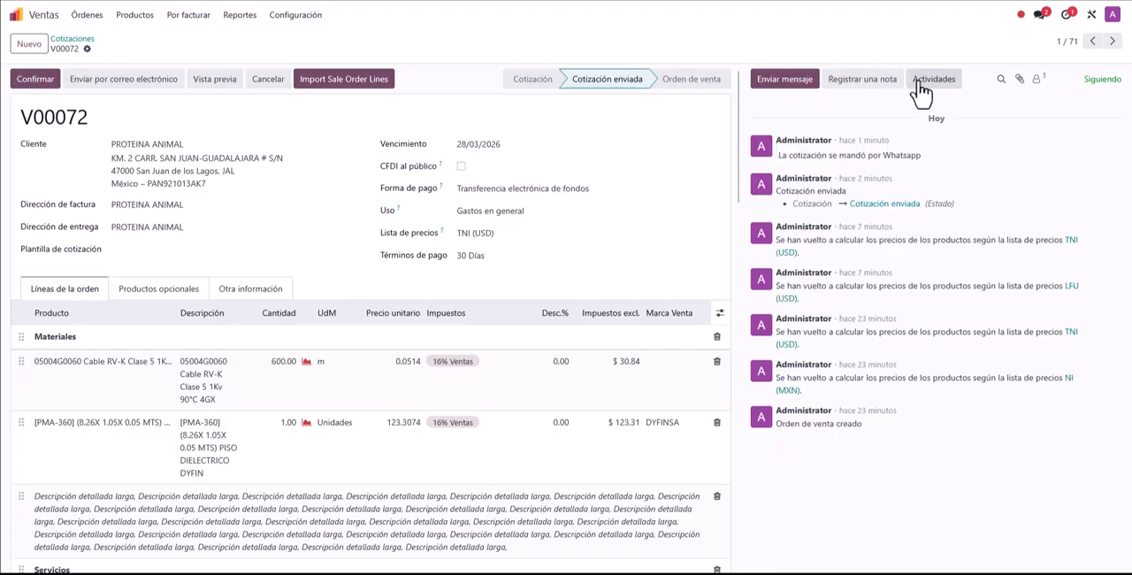
# Step: Try drafting a Llamada Telefónica activity for the quotation with a due date of 19/03/2026
pyautogui.click(919, 83)
pyautogui.click(438, 217)
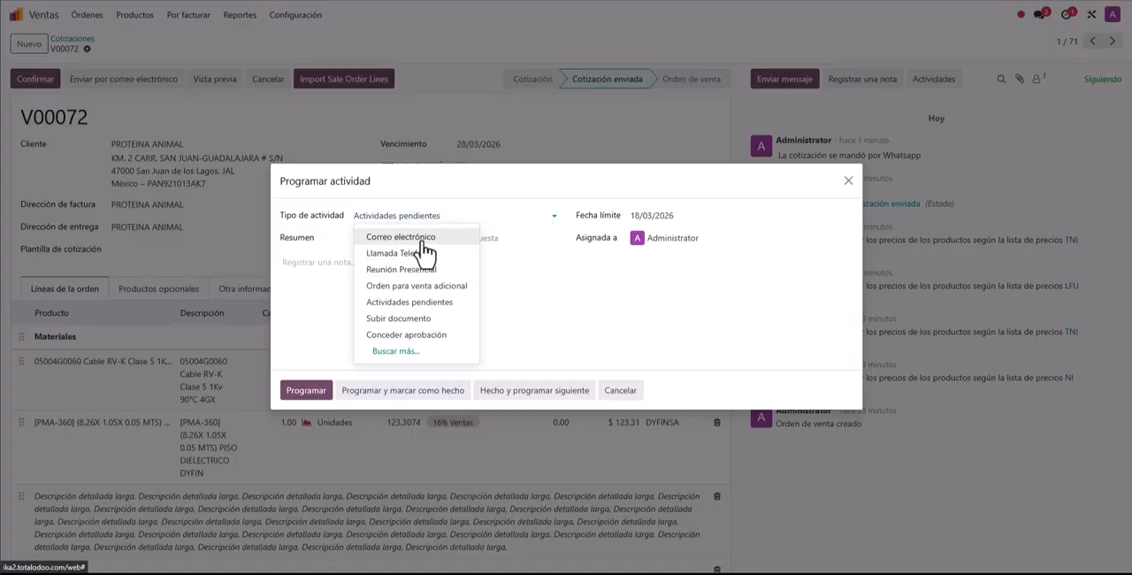
pyautogui.click(416, 237)
pyautogui.click(423, 217)
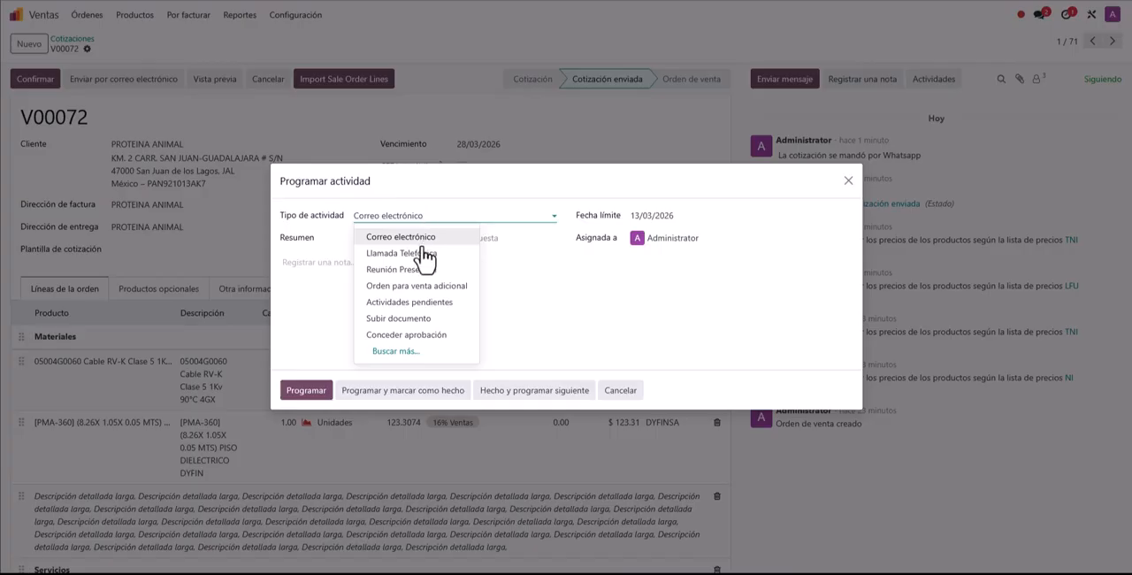
pyautogui.click(423, 252)
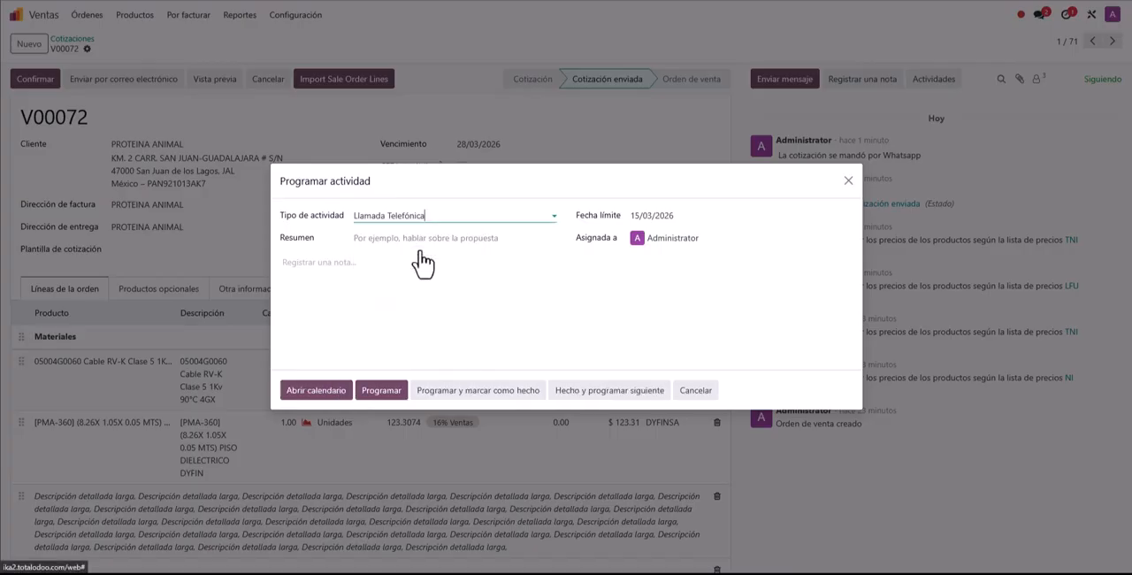
pyautogui.click(671, 218)
pyautogui.click(784, 336)
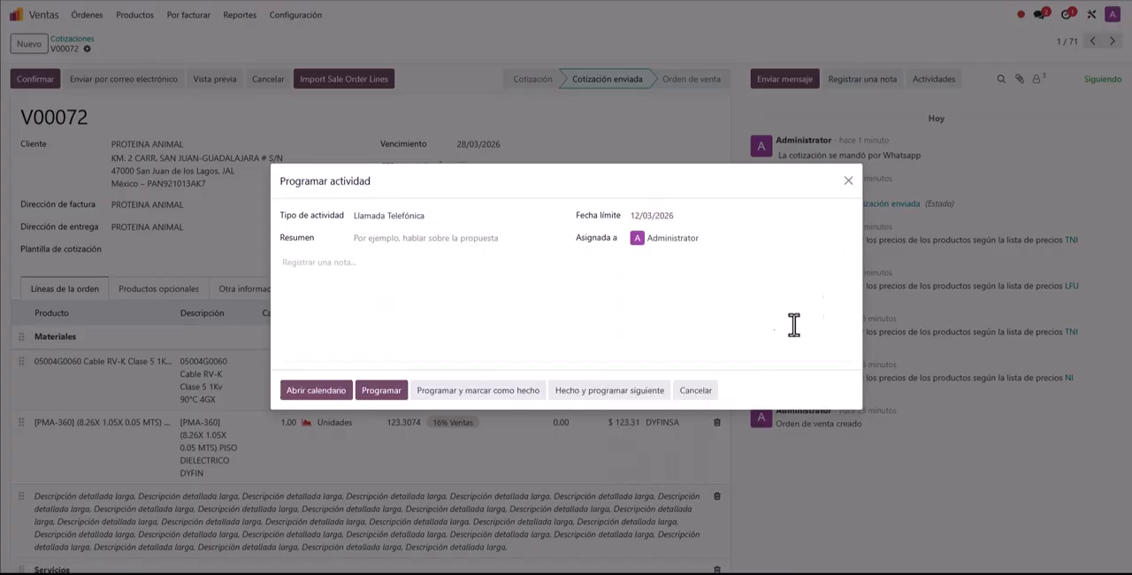
pyautogui.click(649, 220)
pyautogui.click(784, 372)
# Step: Look over the activity's summary, note and assignee options, and discard the activity without scheduling it
pyautogui.click(380, 239)
pyautogui.click(319, 265)
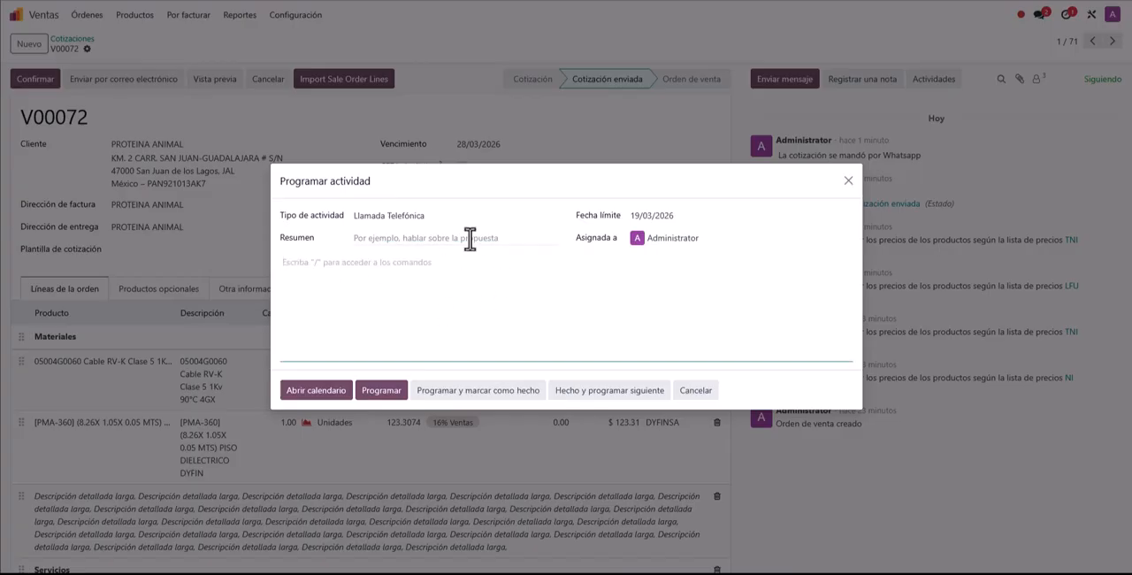
pyautogui.click(676, 239)
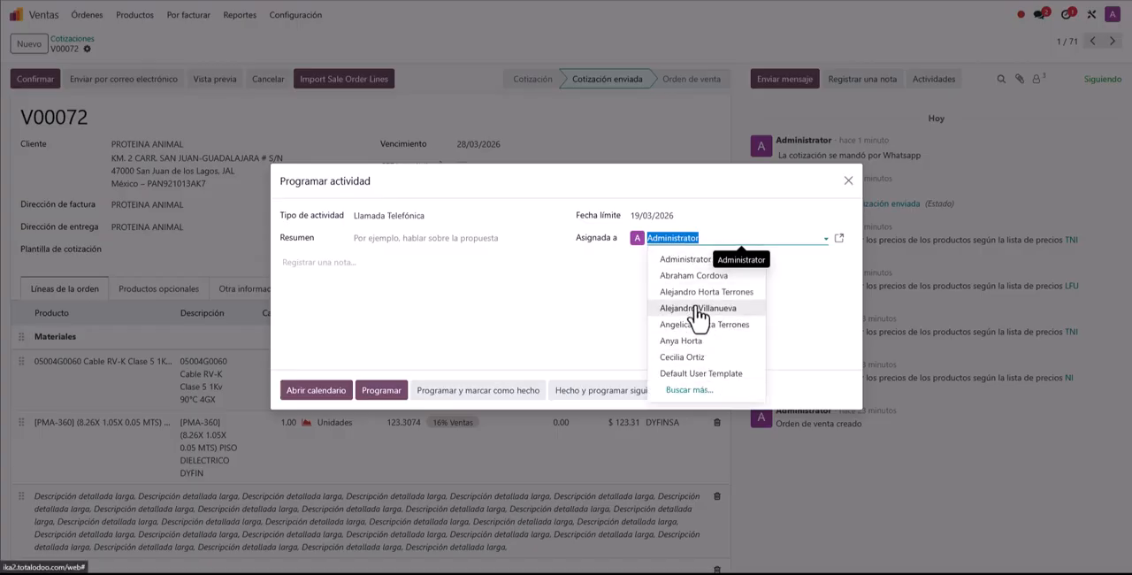
pyautogui.click(590, 294)
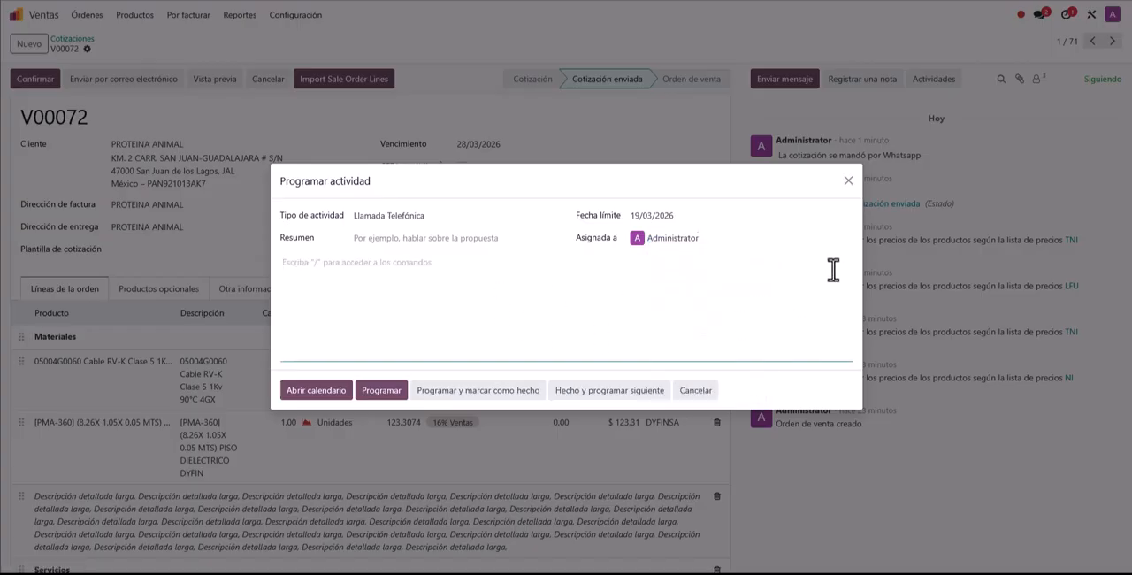
pyautogui.click(848, 181)
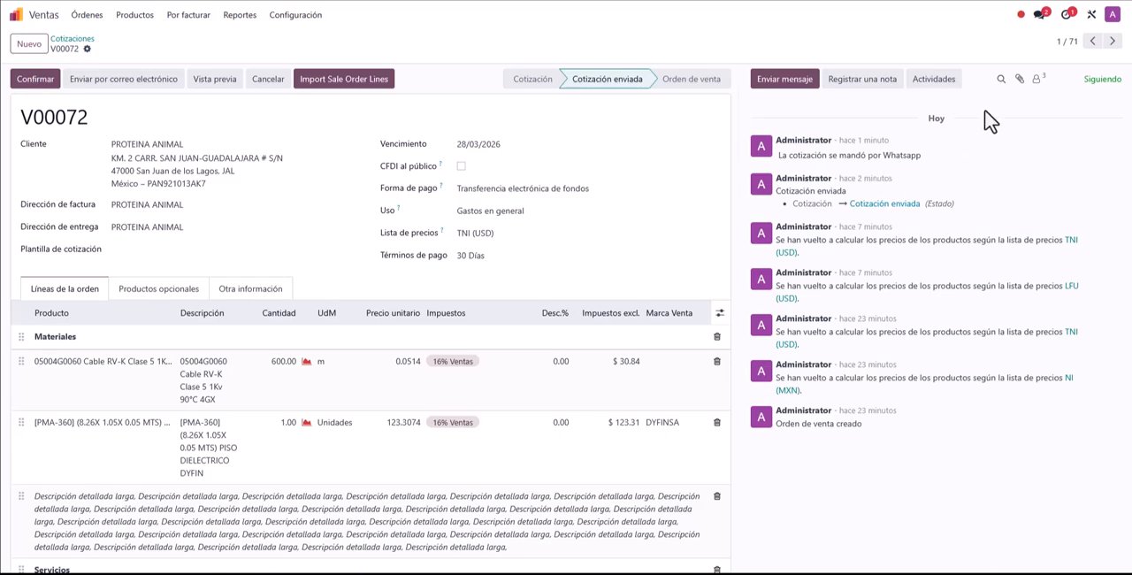
# Step: Check the quotation's file attachment picker without attaching anything, and review its list of followers
pyautogui.click(1020, 81)
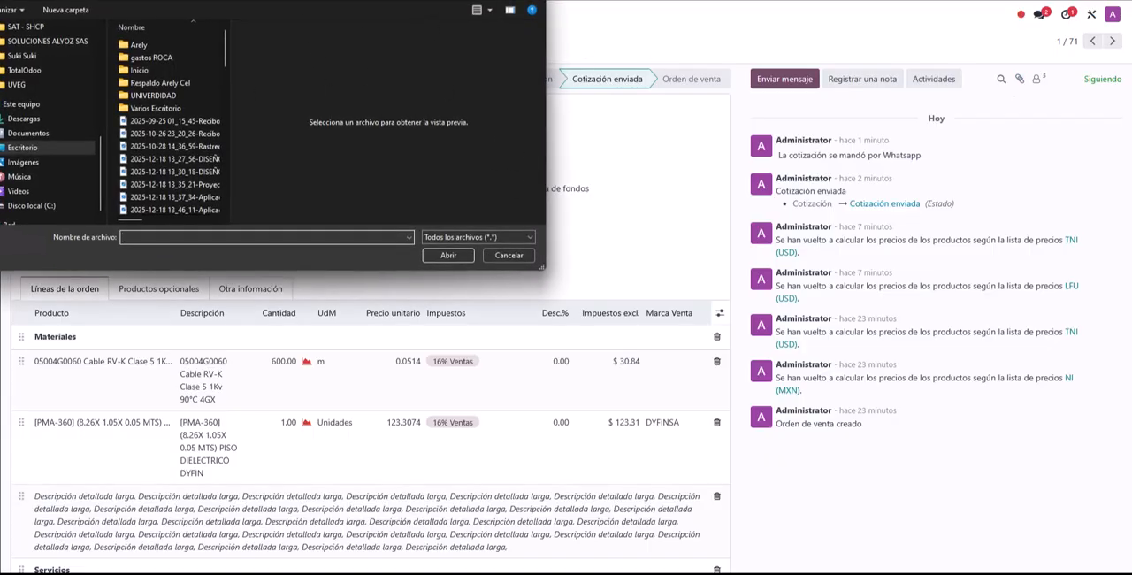
pyautogui.press('Escape')
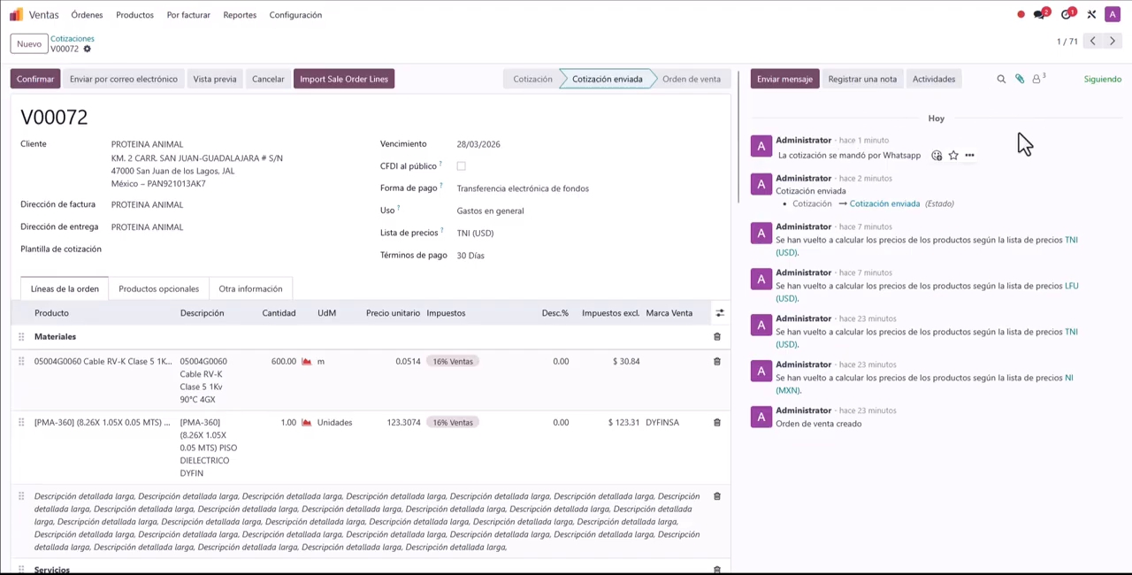
pyautogui.click(1036, 78)
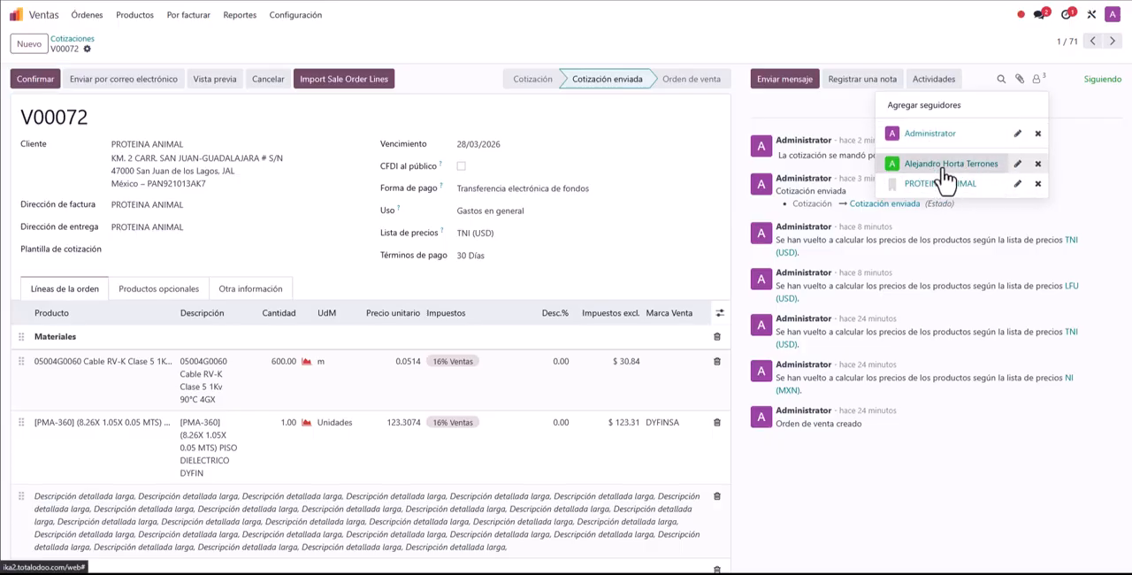
pyautogui.click(966, 40)
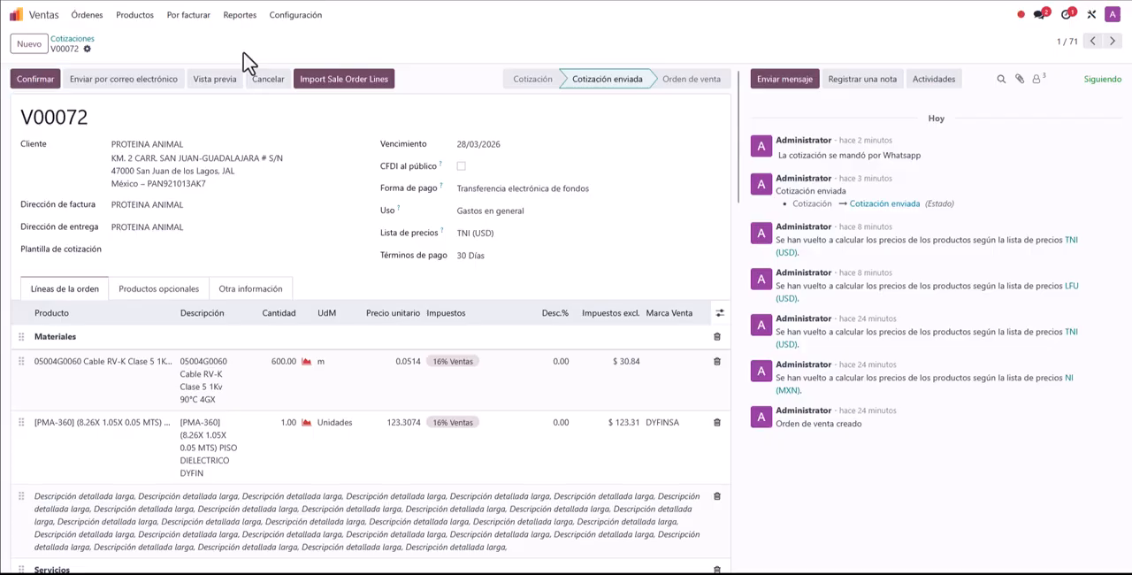
# Step: Print the quotation as a PDF and review its product lines, totals and terms on both pages
pyautogui.click(87, 50)
pyautogui.moveTo(143, 74)
pyautogui.click(558, 85)
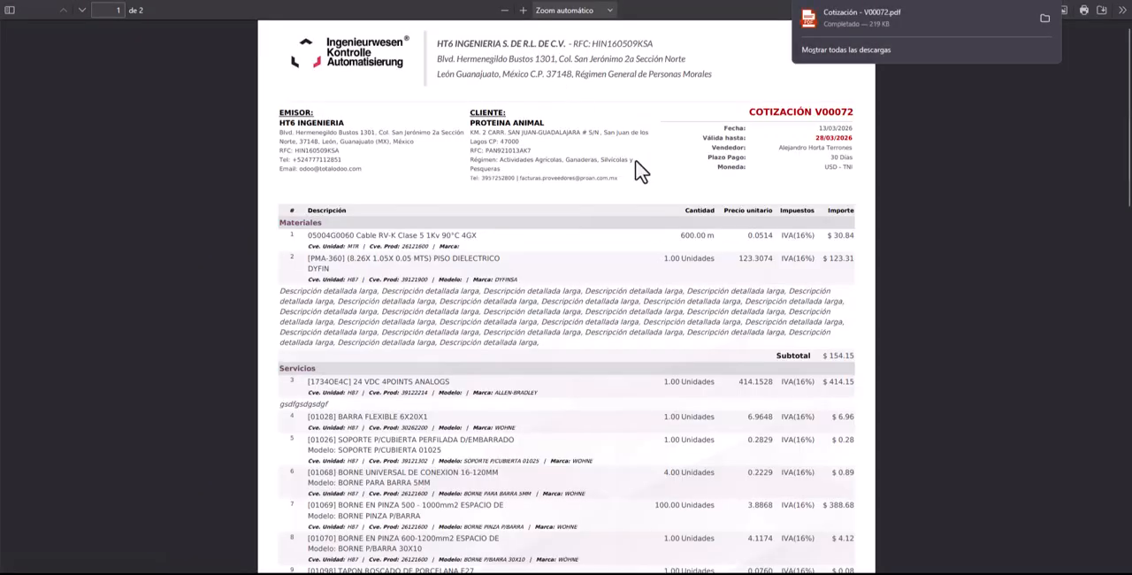
pyautogui.scroll(-5, 663, 270)
pyautogui.scroll(5, 663, 270)
pyautogui.scroll(-10, 665, 274)
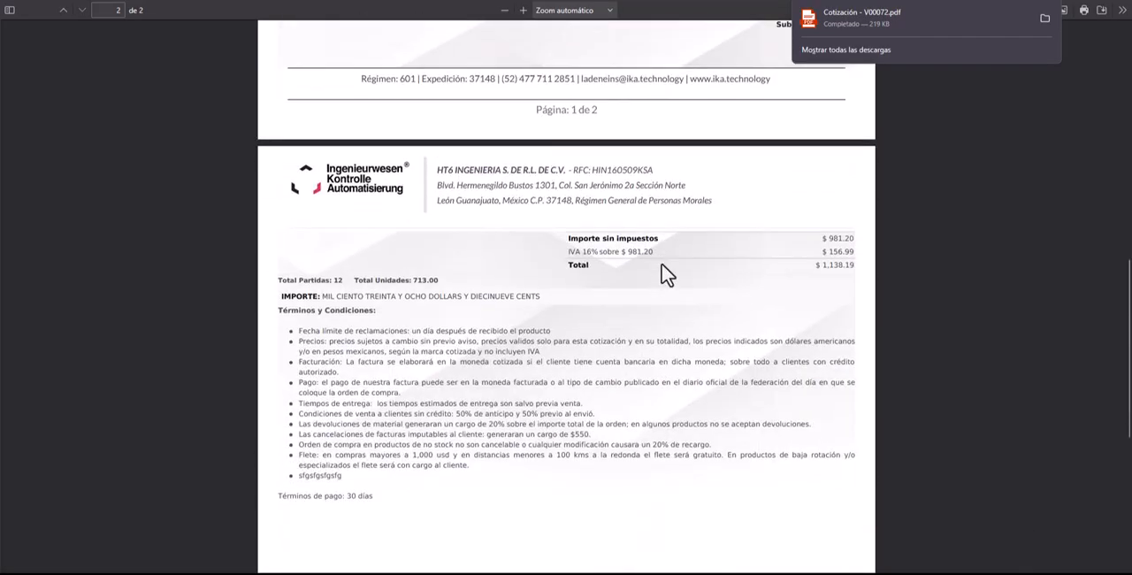
pyautogui.scroll(10, 663, 270)
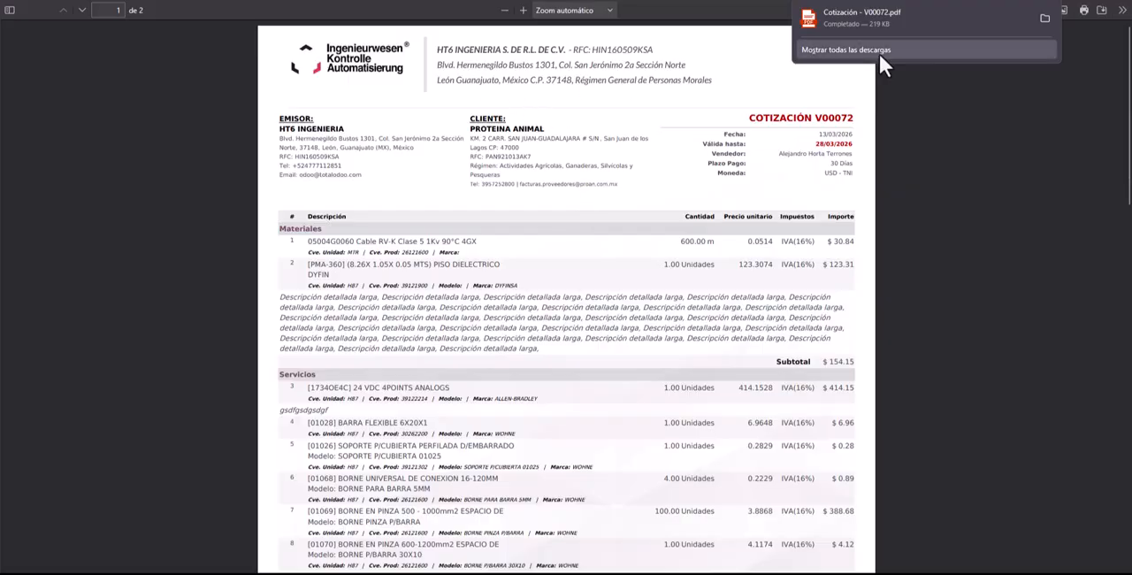
# Step: Return to the quotation and preview the PDF stored among its attached files
pyautogui.click(257, 2)
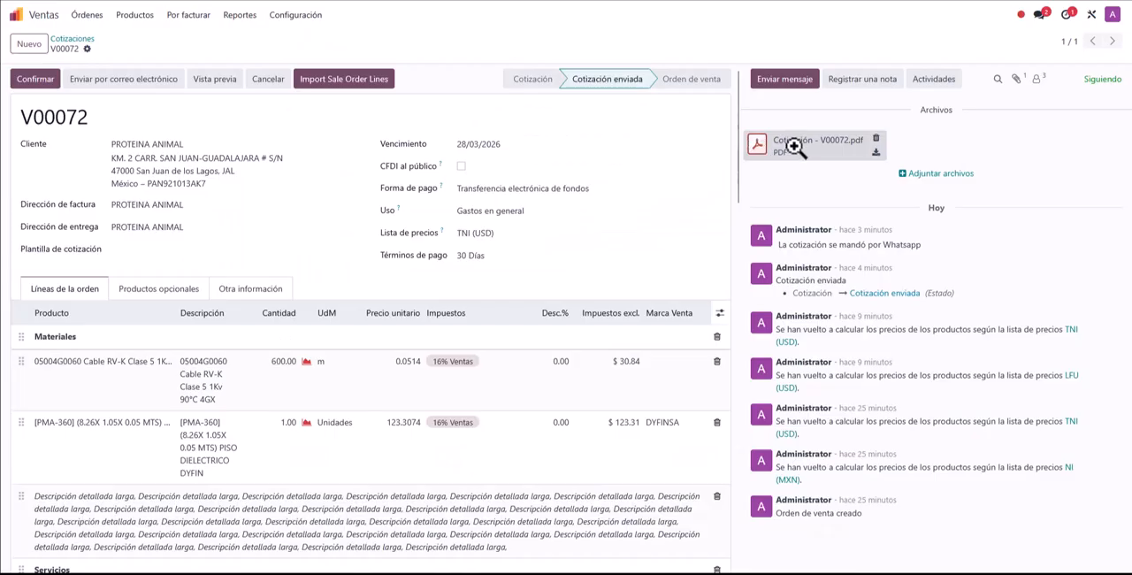
pyautogui.click(794, 147)
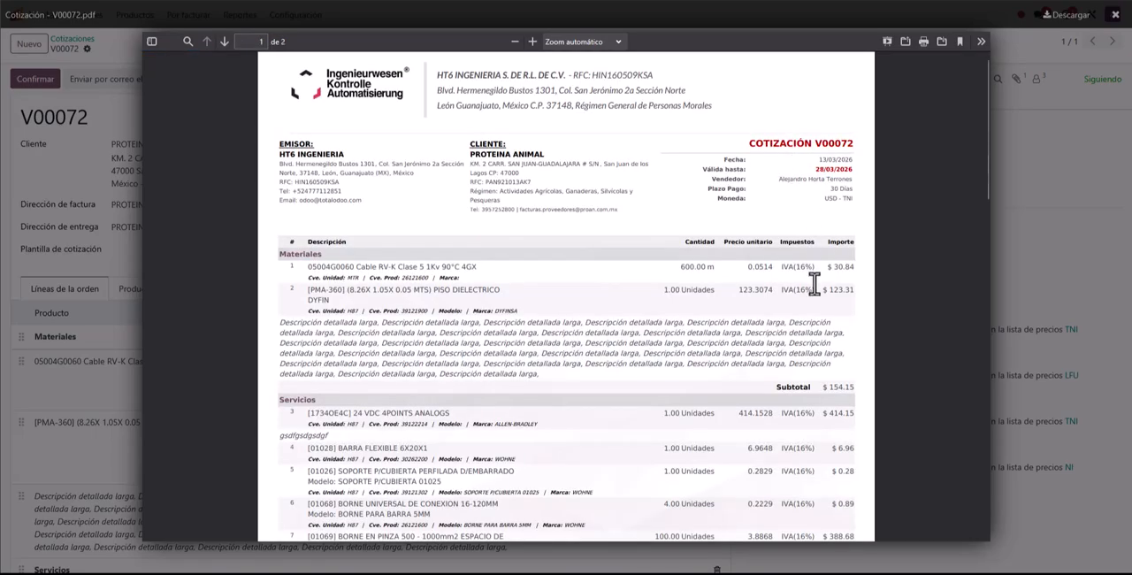
# Step: Finish reading the stored PDF, close its preview, and review the quotation's header details, product lines, sections and notes
pyautogui.scroll(-5, 814, 281)
pyautogui.click(1056, 148)
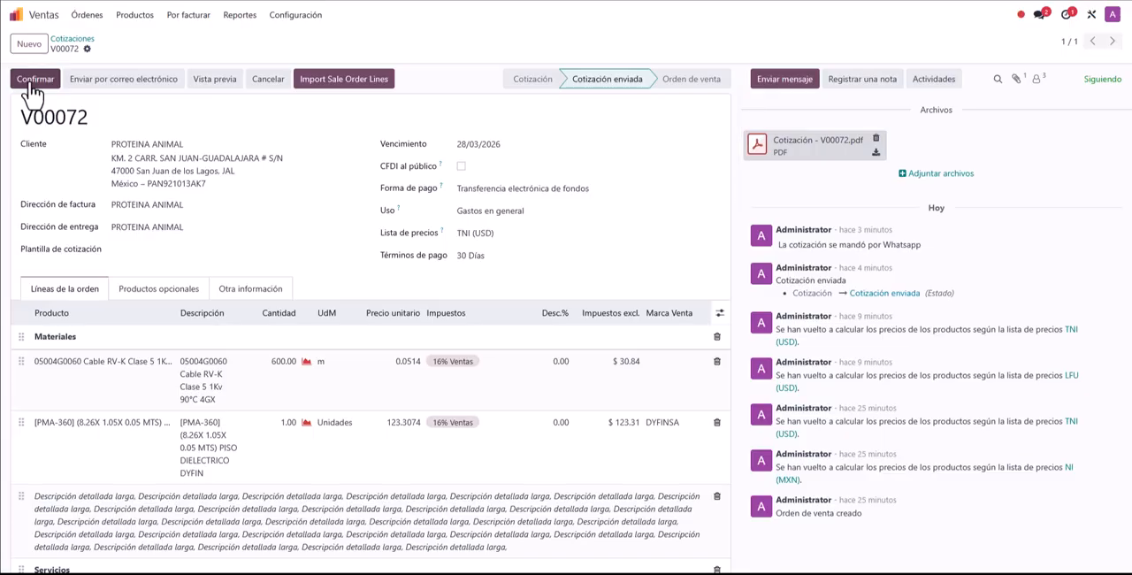
pyautogui.scroll(-5, 398, 221)
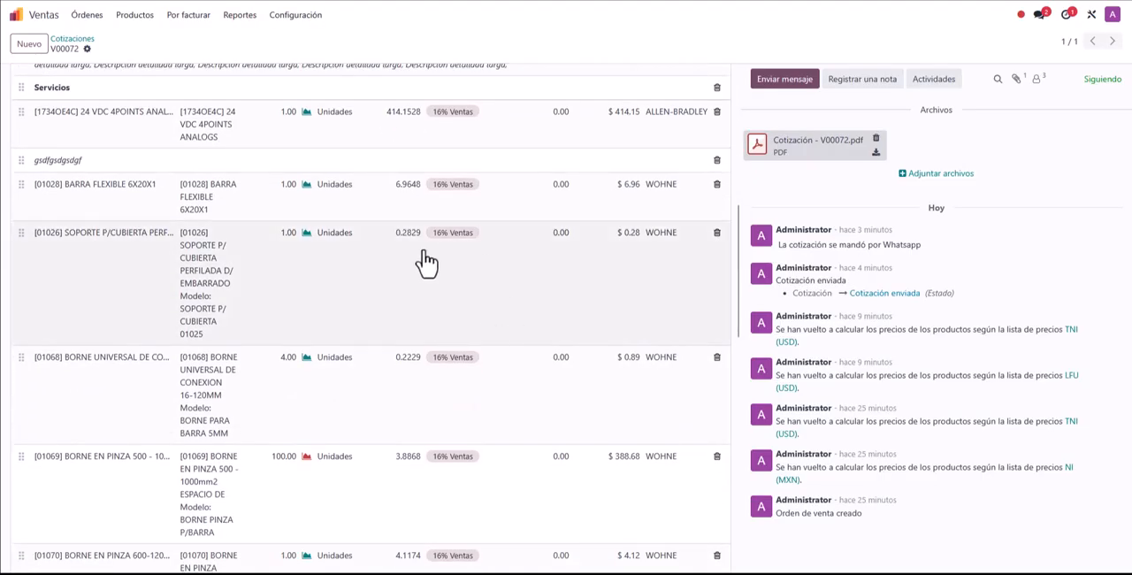
pyautogui.scroll(5, 424, 260)
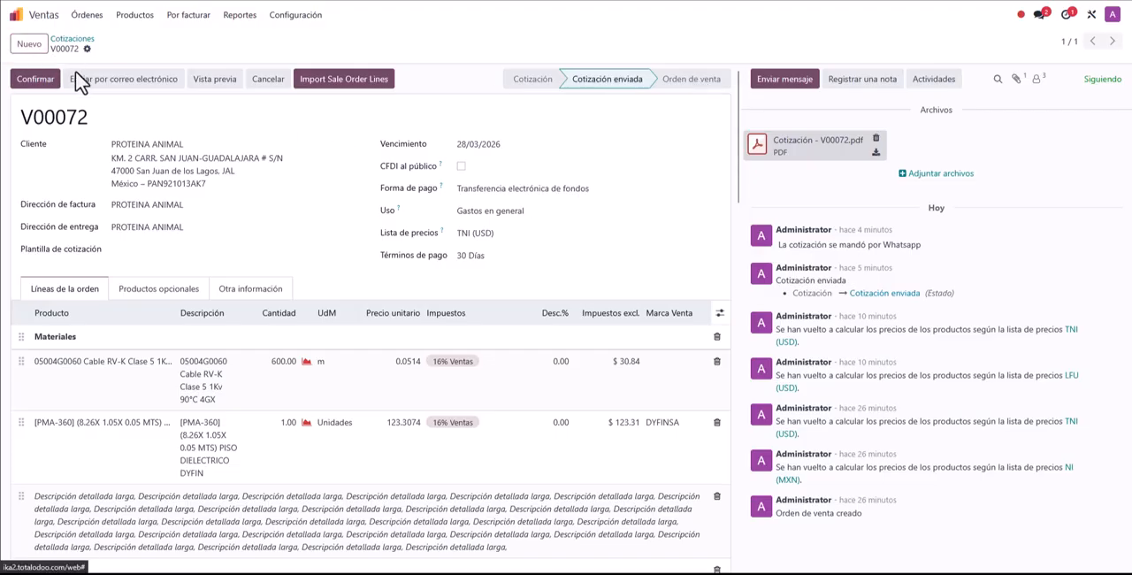
pyautogui.doubleClick(52, 118)
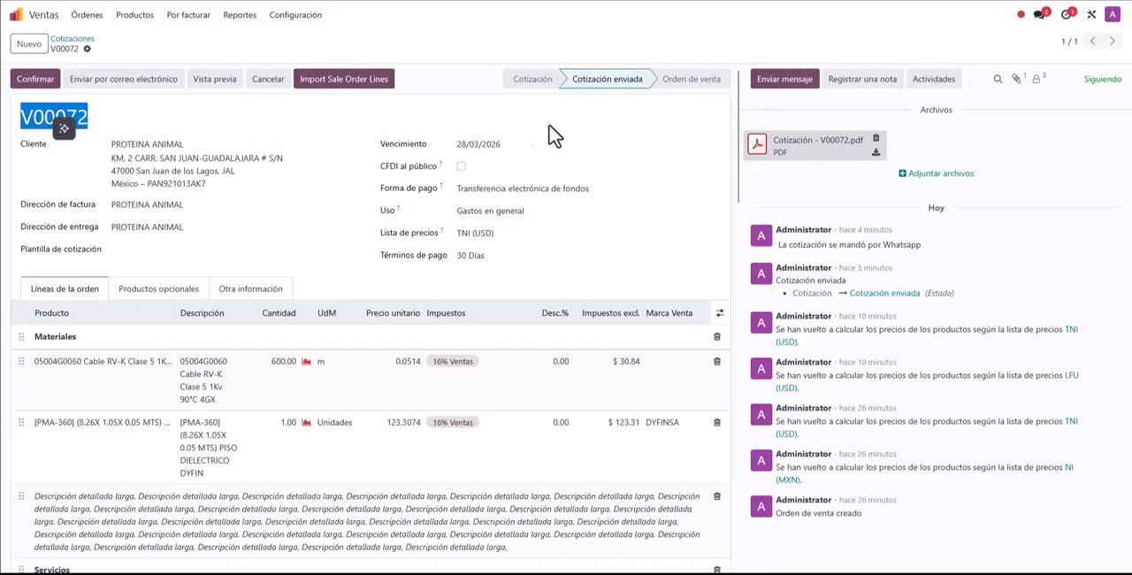
pyautogui.click(689, 84)
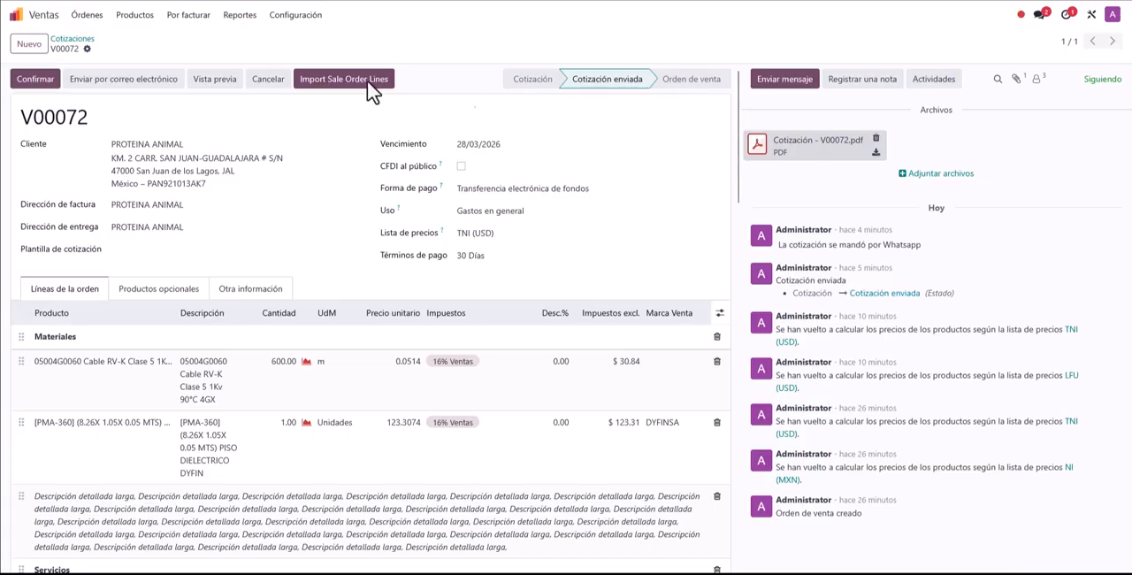
pyautogui.scroll(-4, 306, 371)
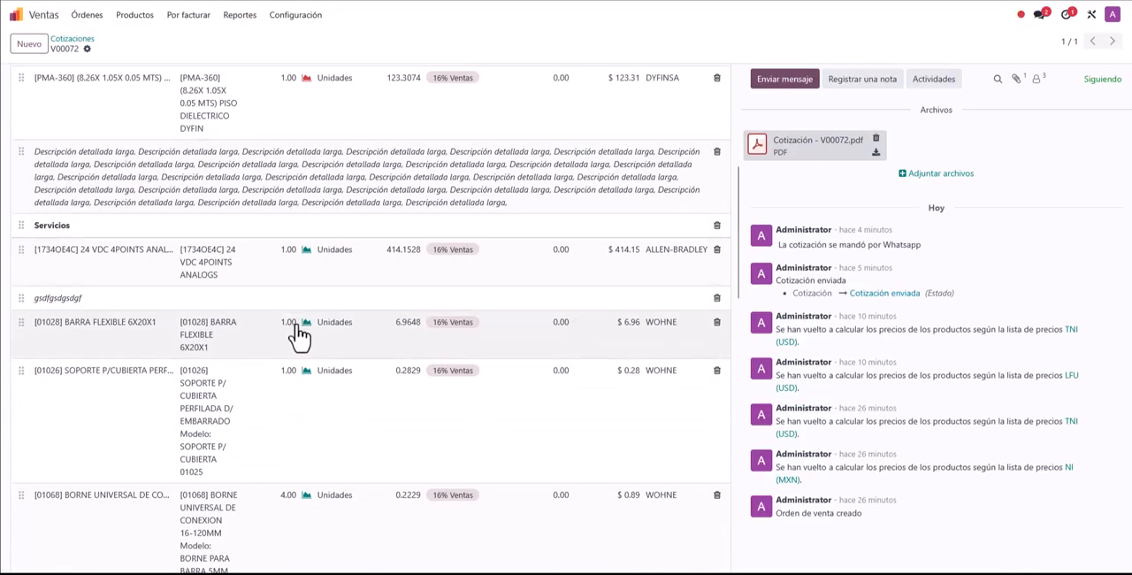
pyautogui.scroll(2, 301, 292)
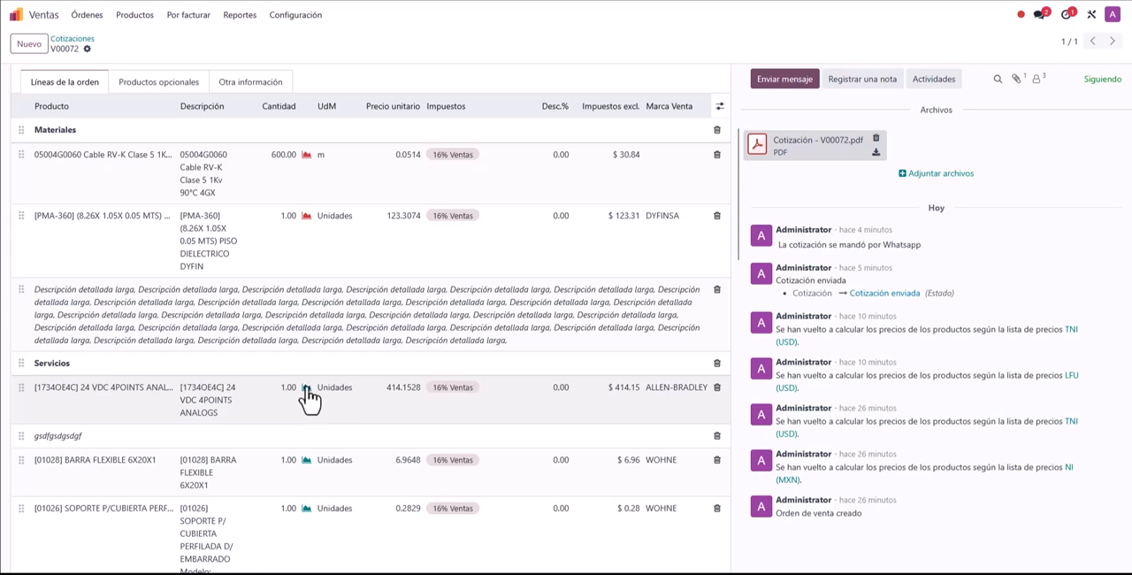
pyautogui.scroll(3, 305, 398)
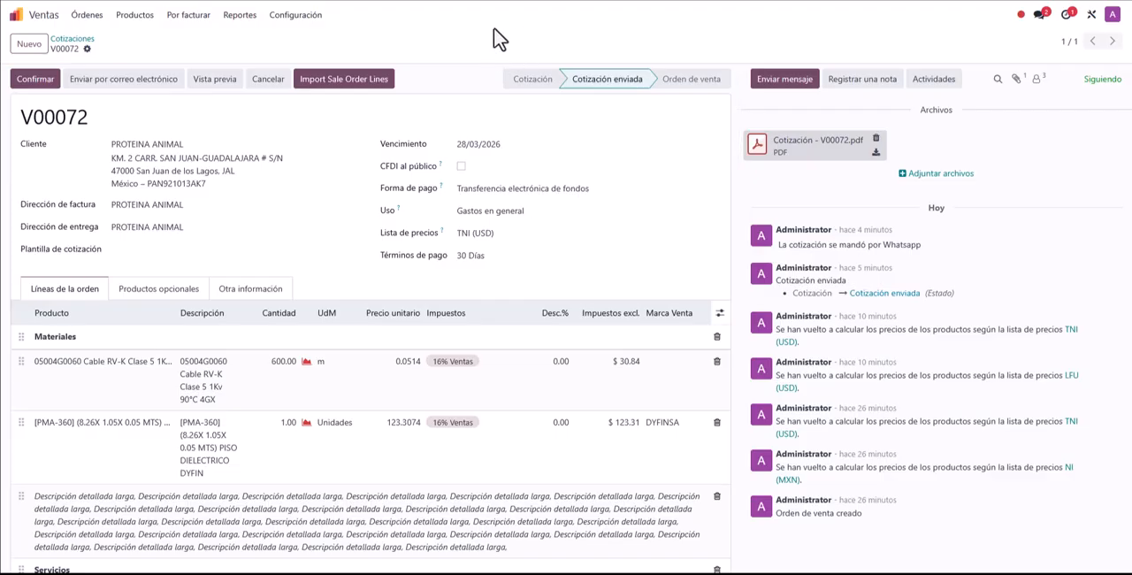
pyautogui.scroll(-1, 334, 345)
pyautogui.scroll(-5, 334, 345)
pyautogui.scroll(5, 348, 304)
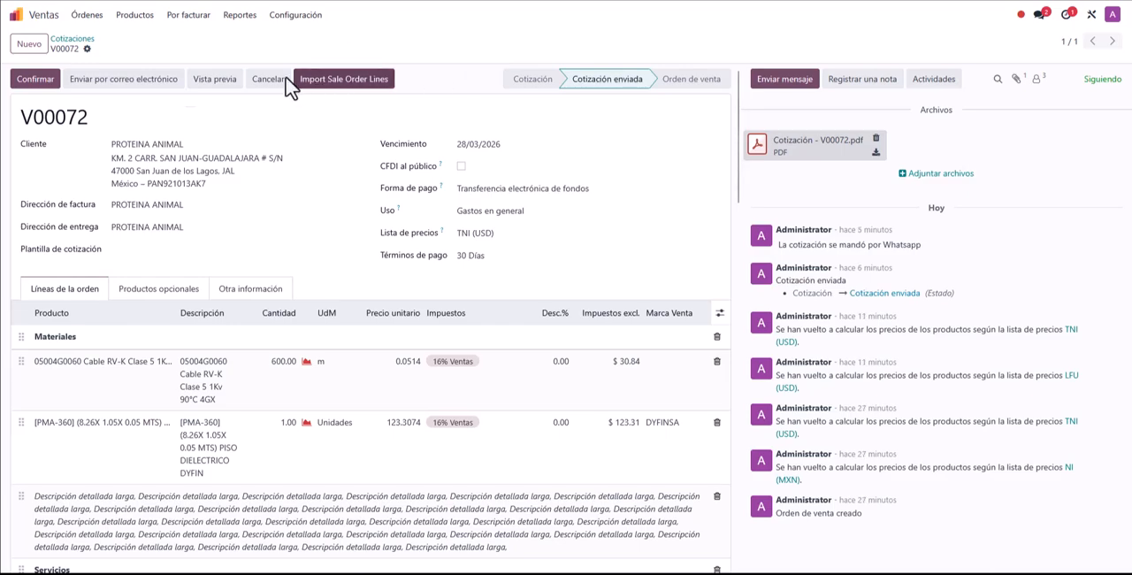
# Step: Confirm quotation V00072 as a sales order and check its locked status
pyautogui.click(27, 82)
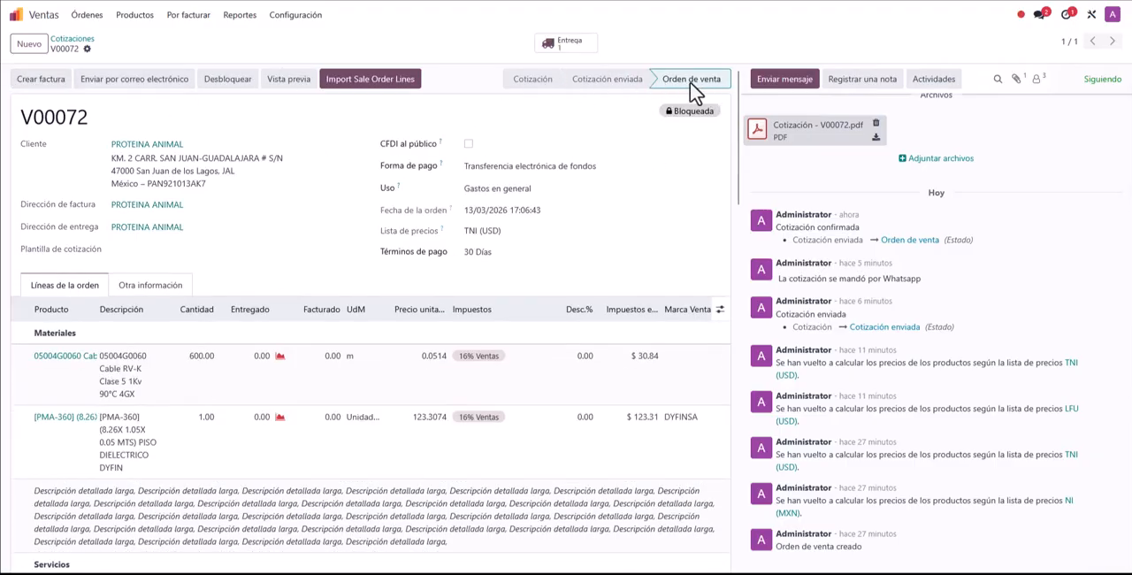
pyautogui.doubleClick(686, 115)
pyautogui.click(493, 112)
# Step: Open the delivery linked to the sales order, review each product's demand and quantity, and return to order V00072
pyautogui.click(570, 56)
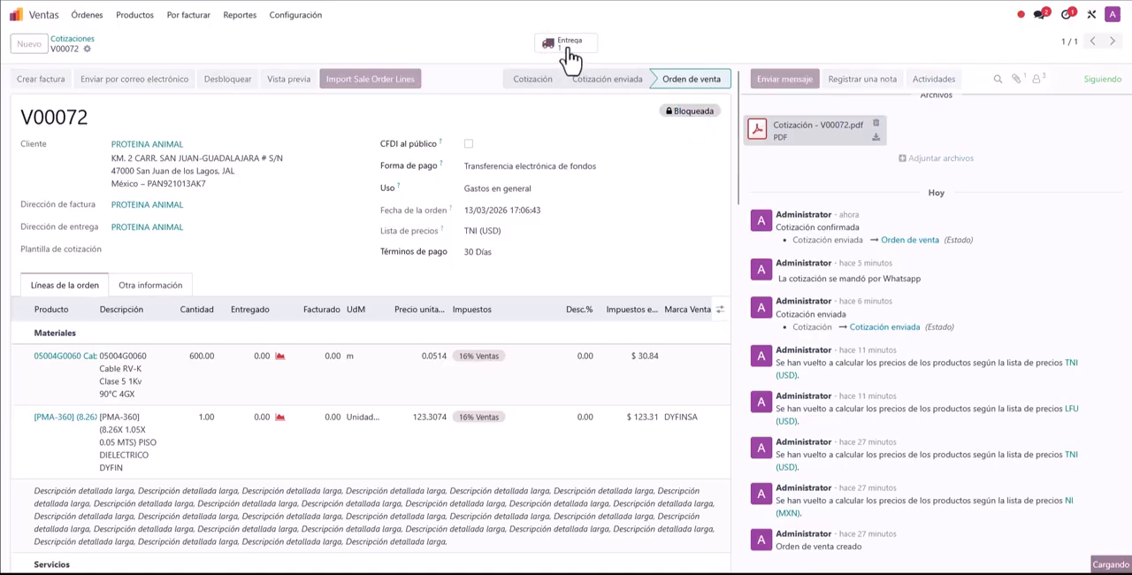
pyautogui.scroll(-1, 328, 172)
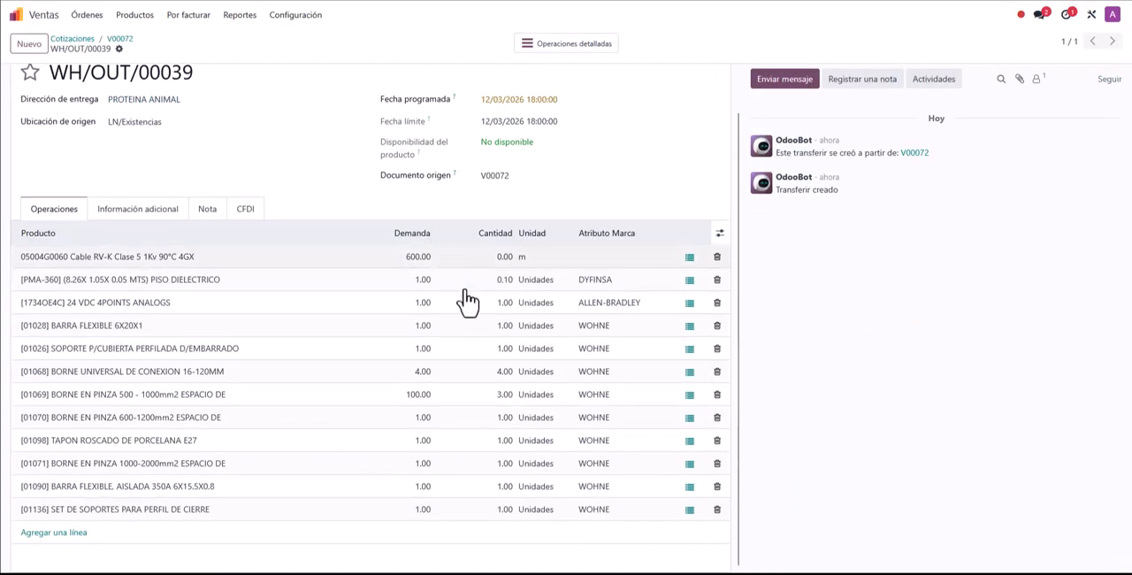
pyautogui.scroll(1, 190, 340)
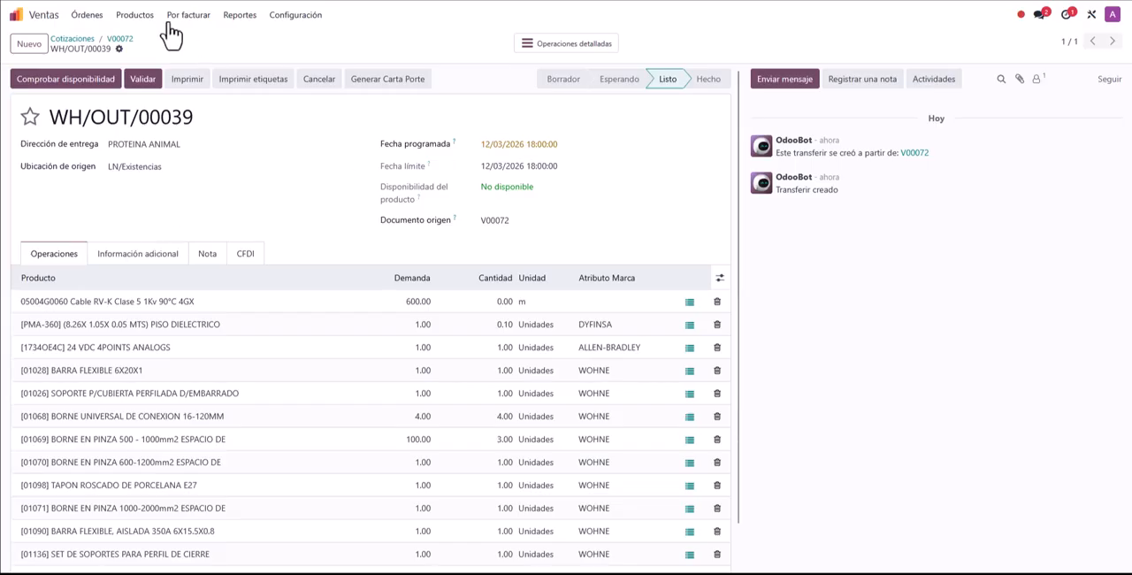
pyautogui.click(121, 40)
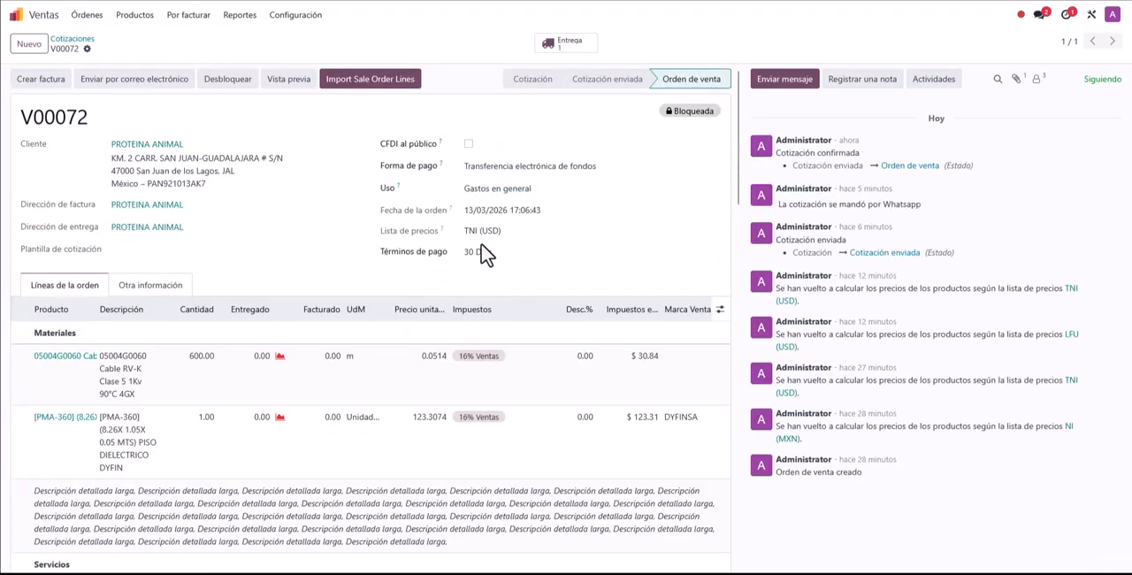